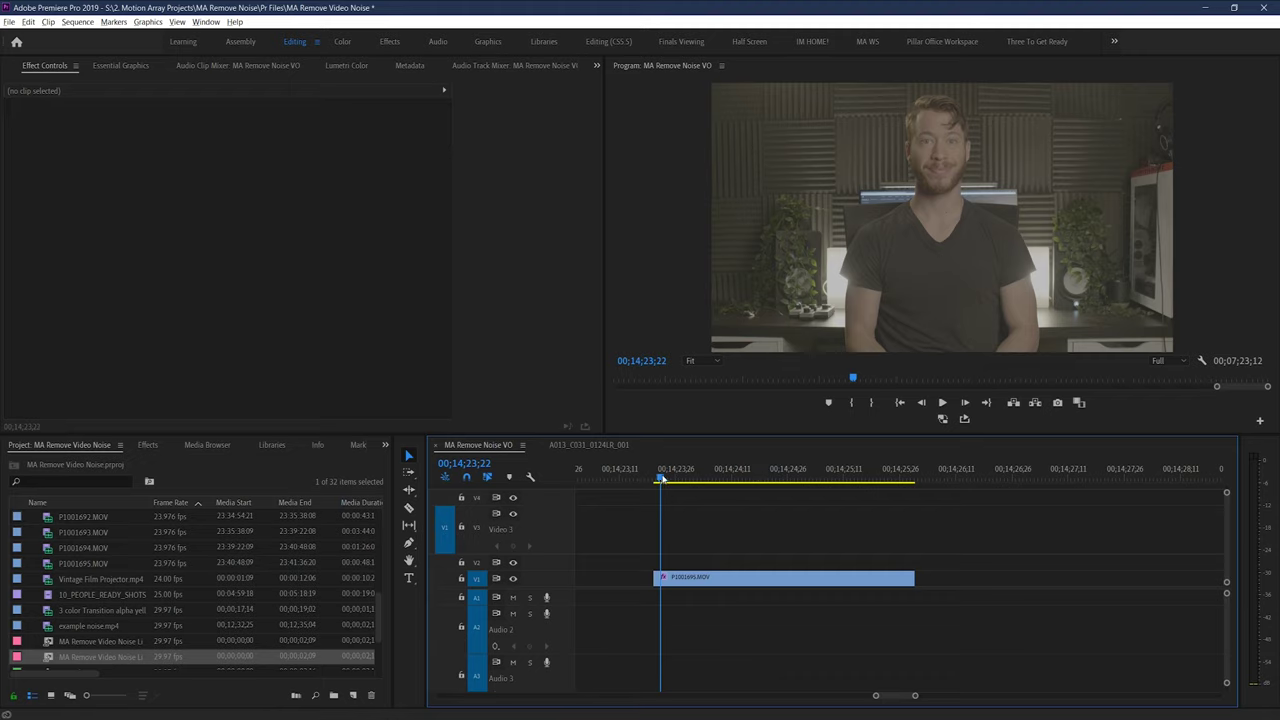
Step: Replace the P1001695.MOV timeline clip with the linked After Effects comp MA Remove Video Noise Linked Comp 03
mouse_move(690, 470)
mouse_down()
mouse_move(809, 470)
mouse_move(675, 468)
mouse_up()
right_click(729, 577)
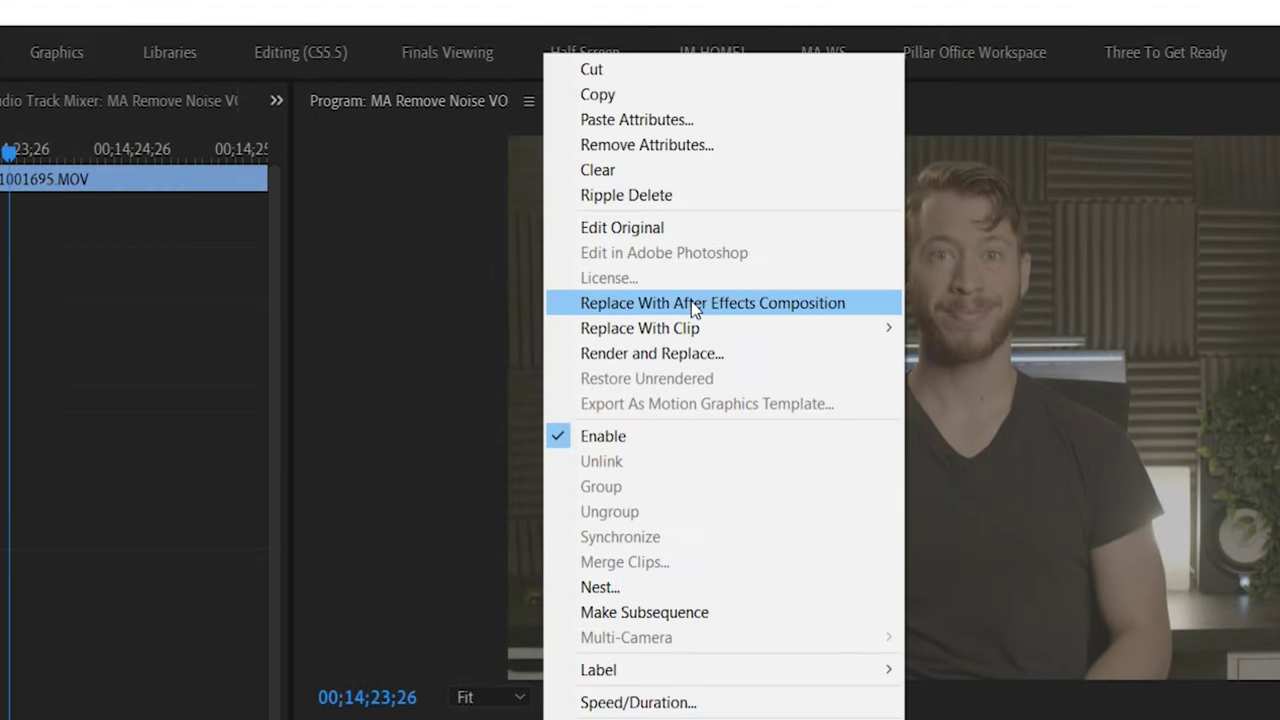
click(691, 301)
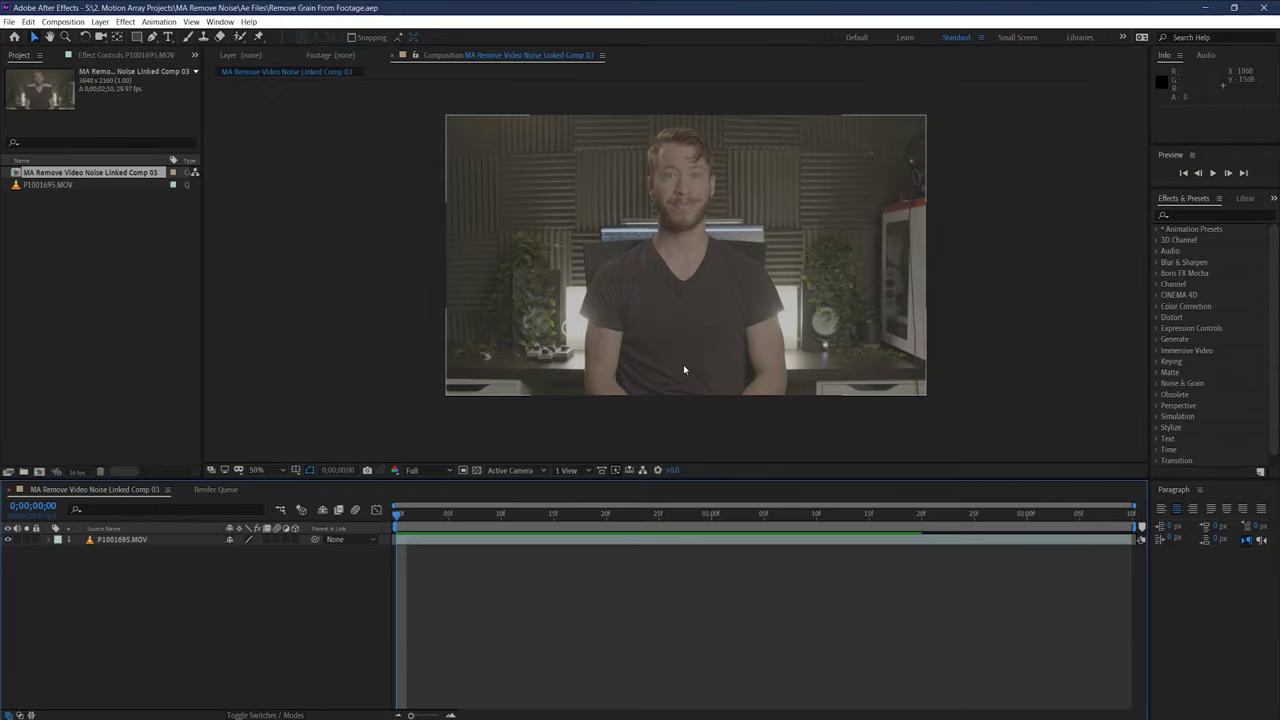
scroll(684, 370, up, 3)
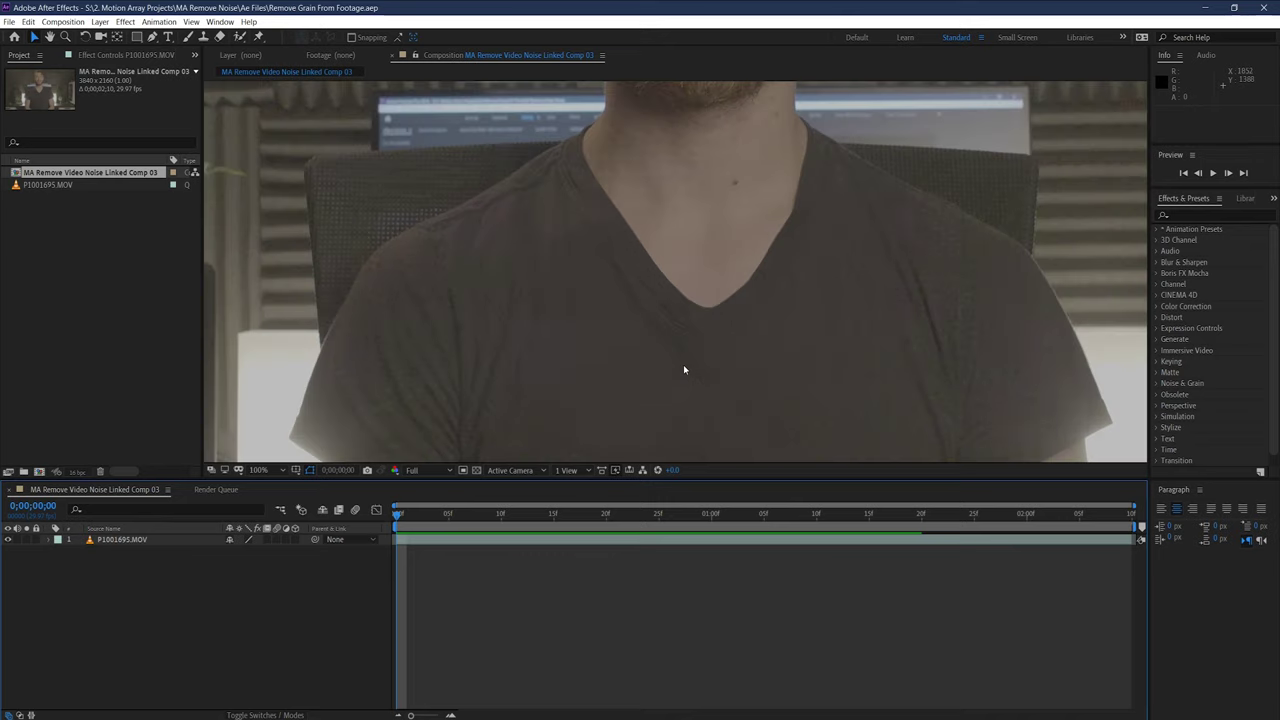
drag(683, 366, 697, 309)
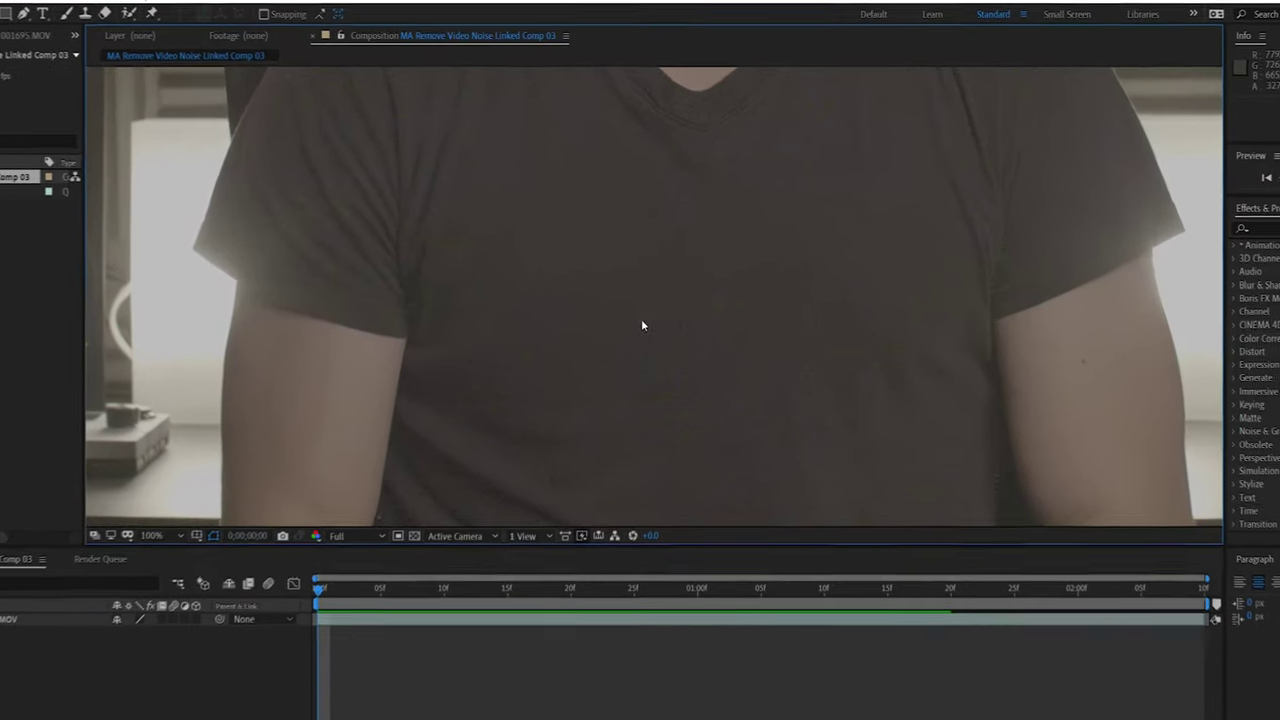
scroll(662, 298, up, 1)
key(space)
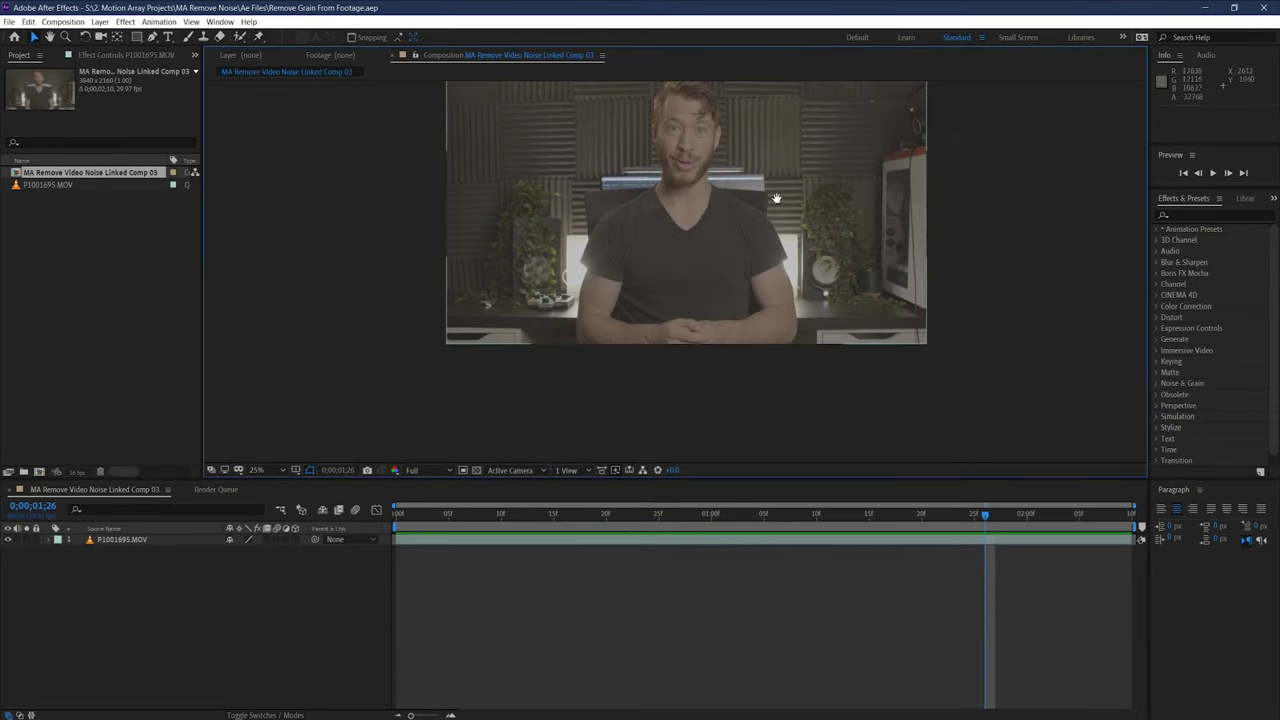
scroll(776, 198, up, 2)
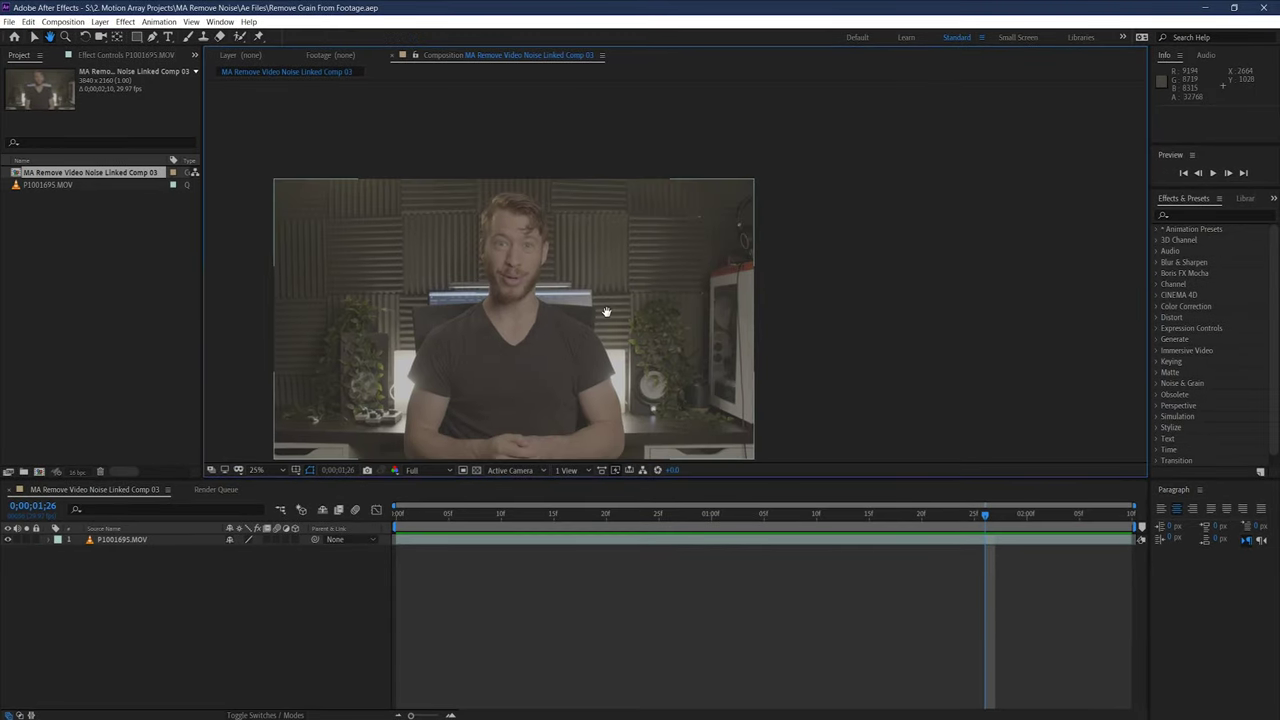
scroll(716, 255, up, 4)
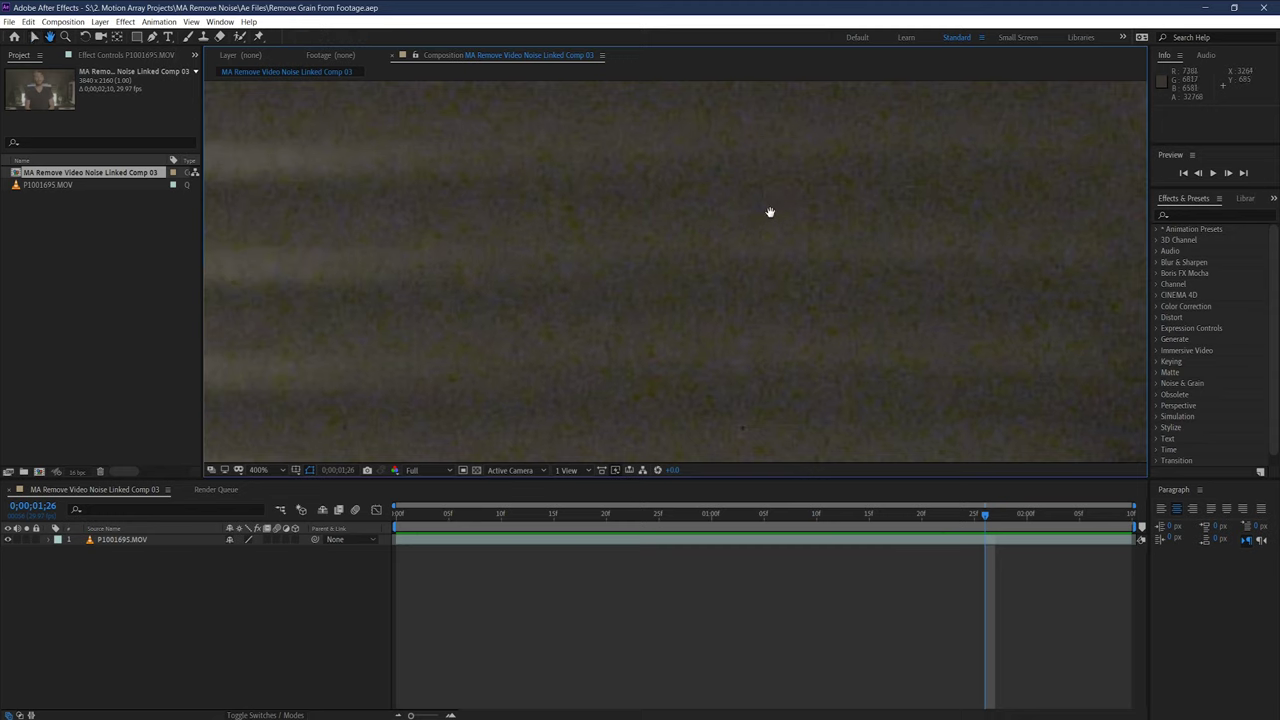
drag(763, 214, 549, 251)
key(space)
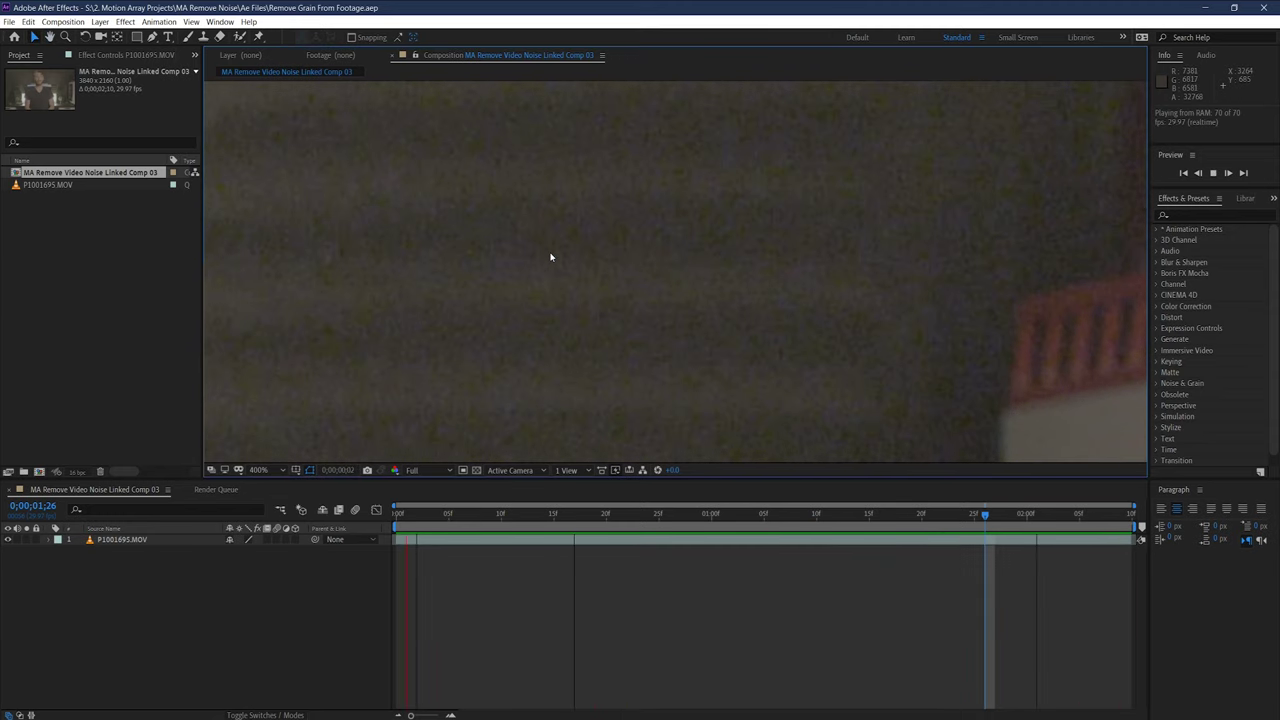
key(space)
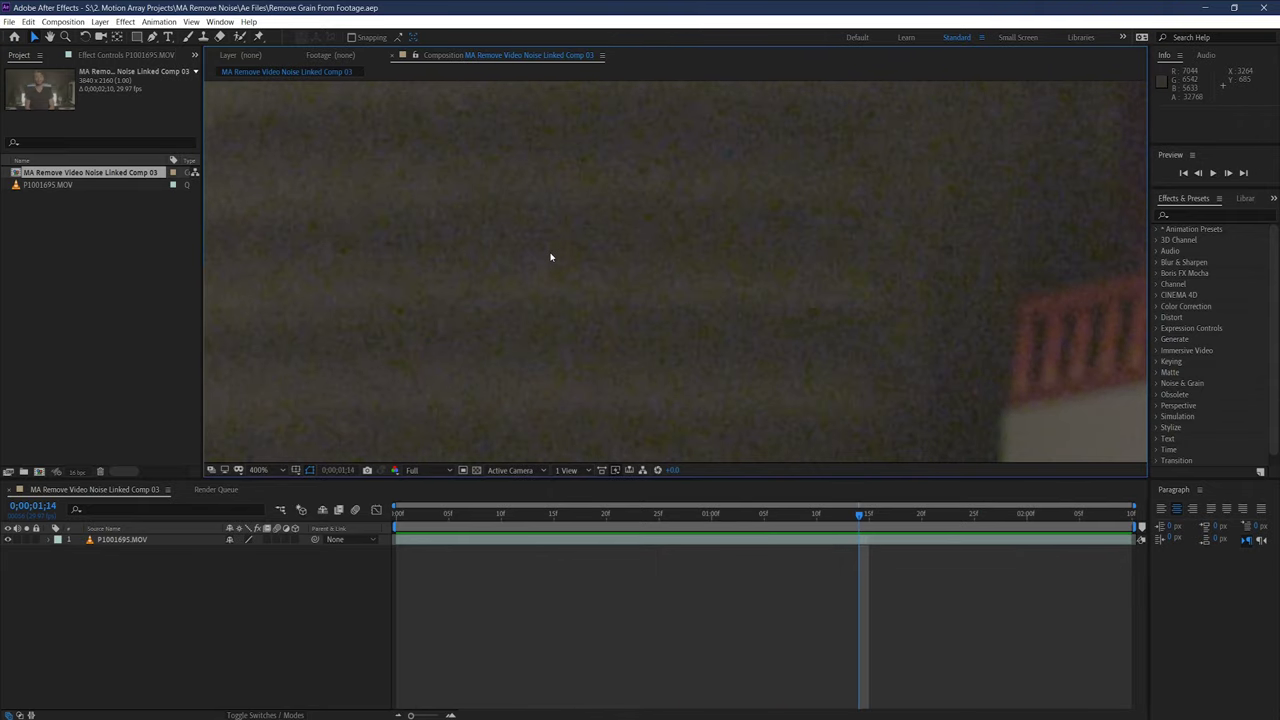
scroll(551, 257, down, 5)
drag(513, 270, 771, 229)
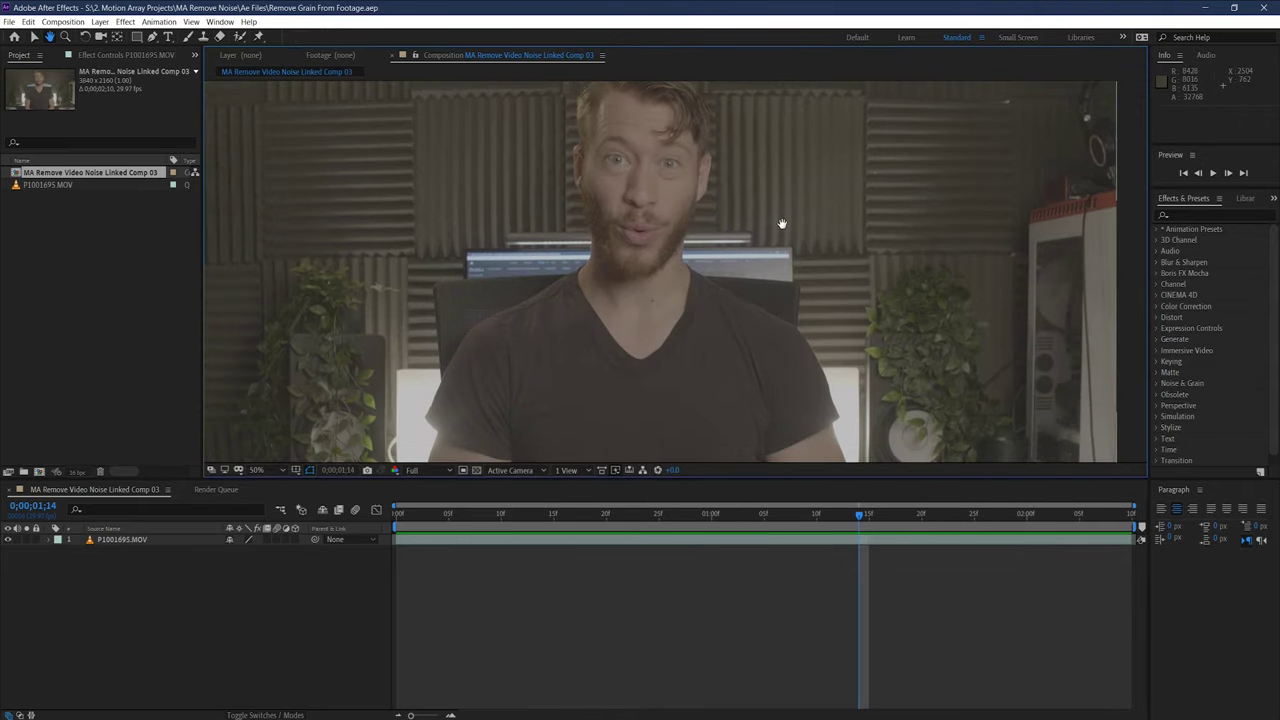
scroll(676, 248, down, 1)
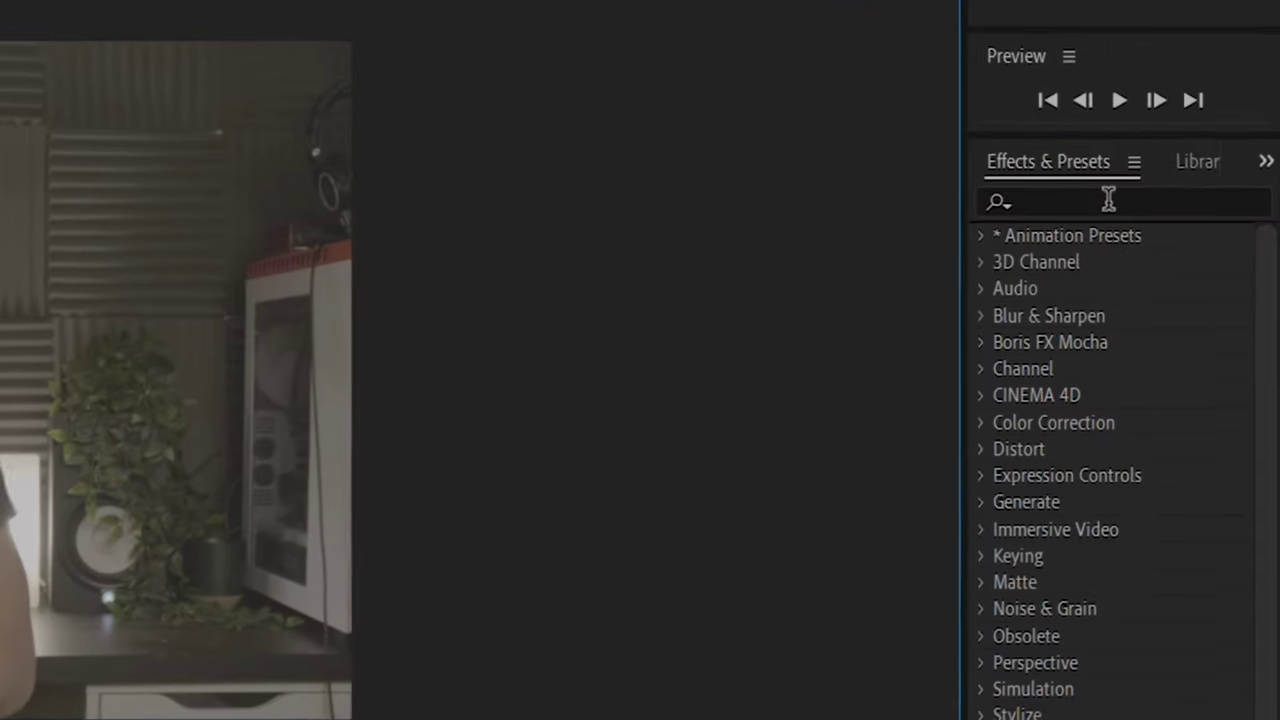
Step: Search Effects & Presets for 'remove grain' and apply Remove Grain to the P1001695.MOV layer
click(1108, 200)
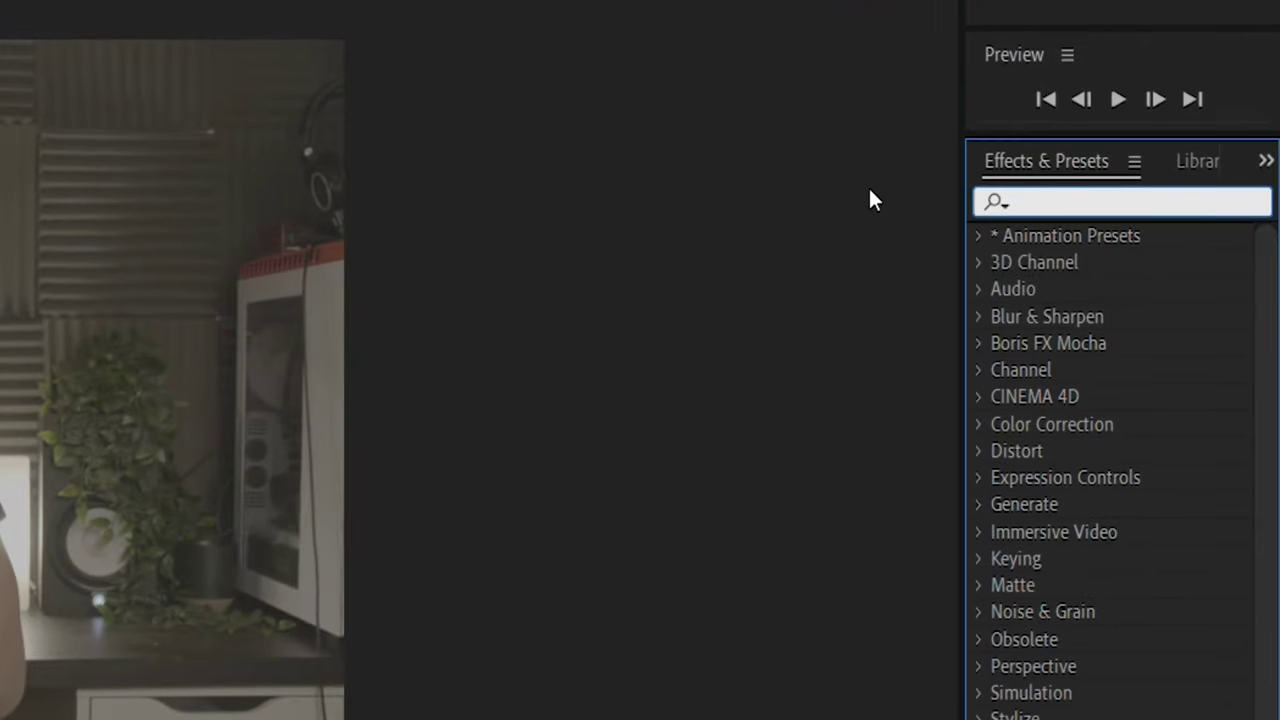
text(remove grain)
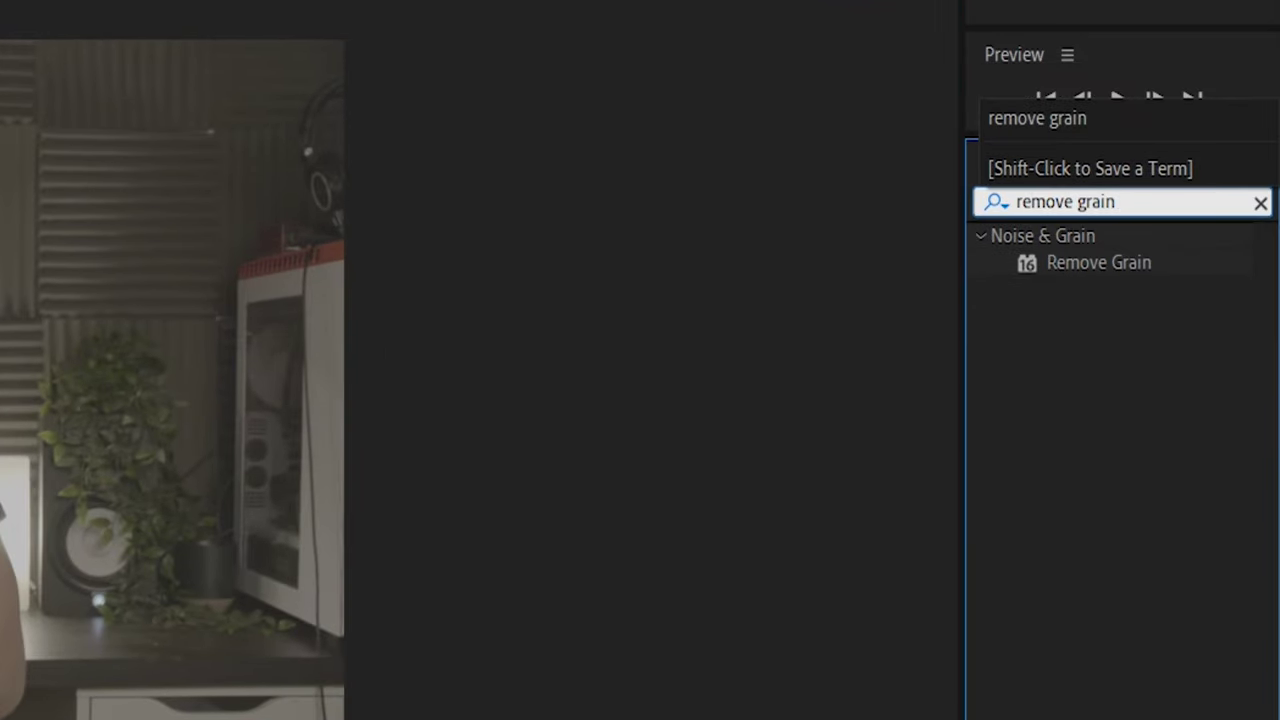
drag(1099, 262, 698, 544)
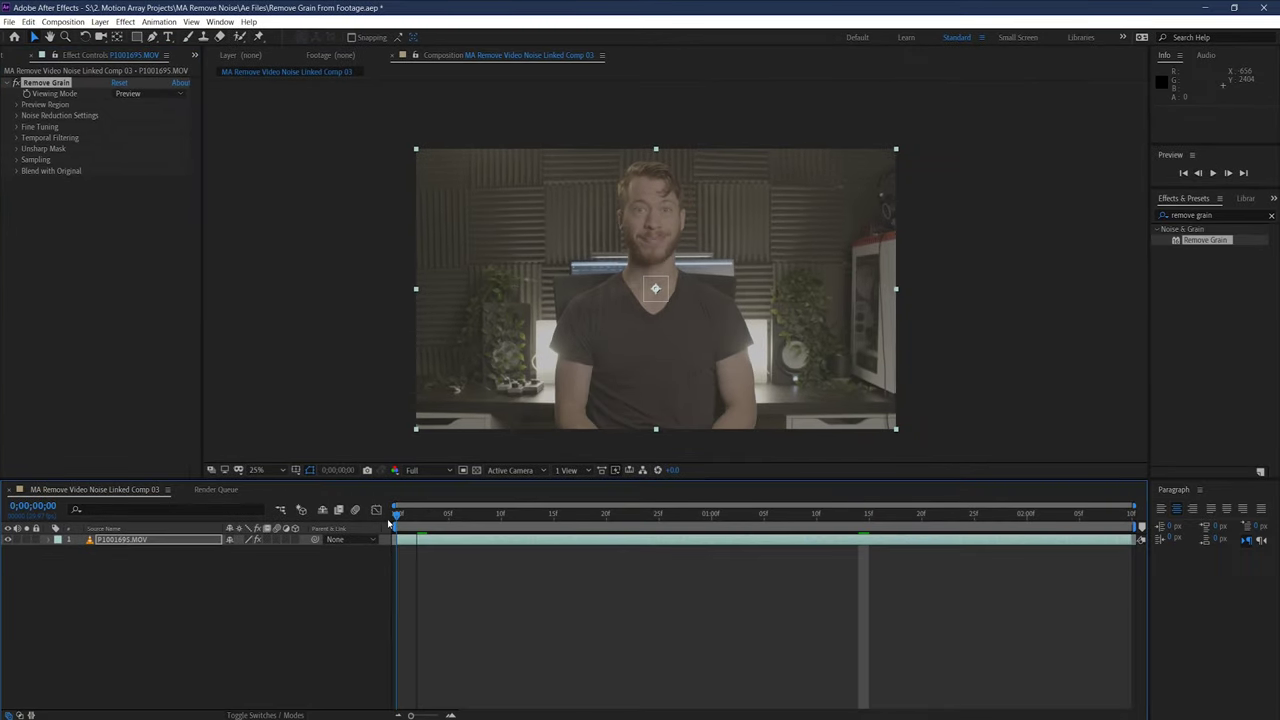
Step: Go to frame 0, expand Preview Region (200 × 200 at 1920,1080) and keep Viewing Mode on Preview
drag(413, 507, 388, 525)
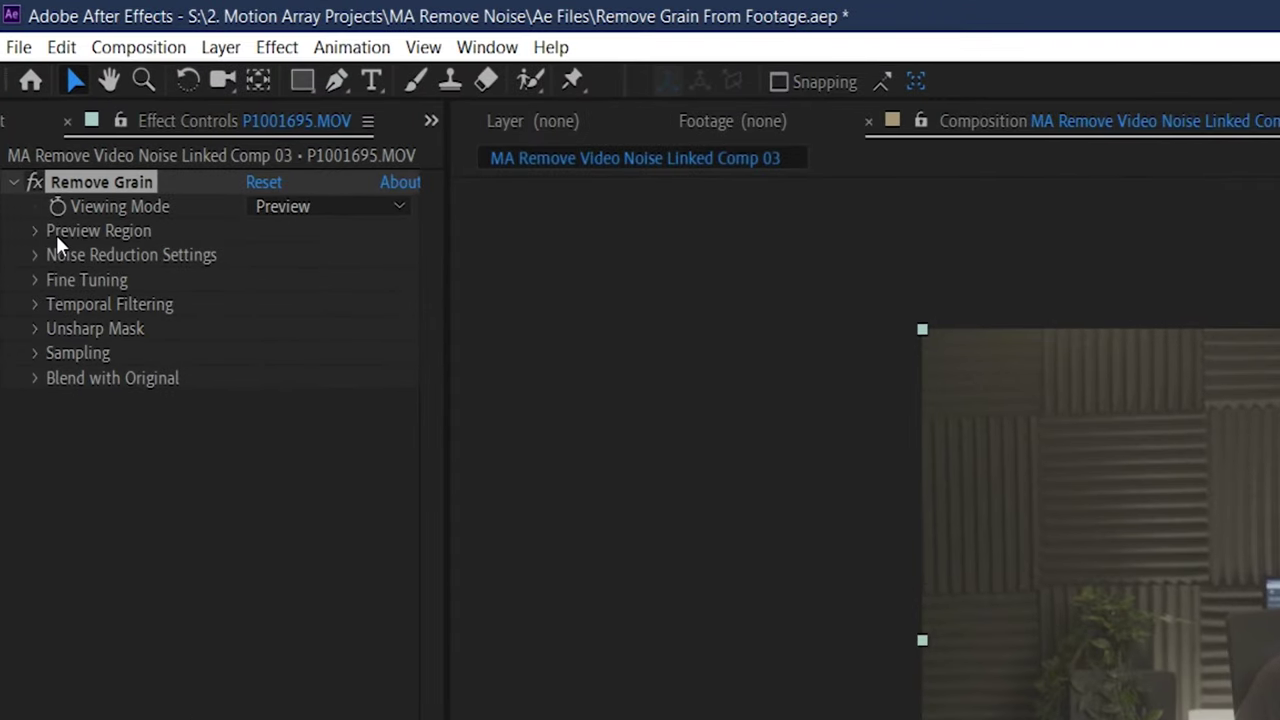
click(35, 231)
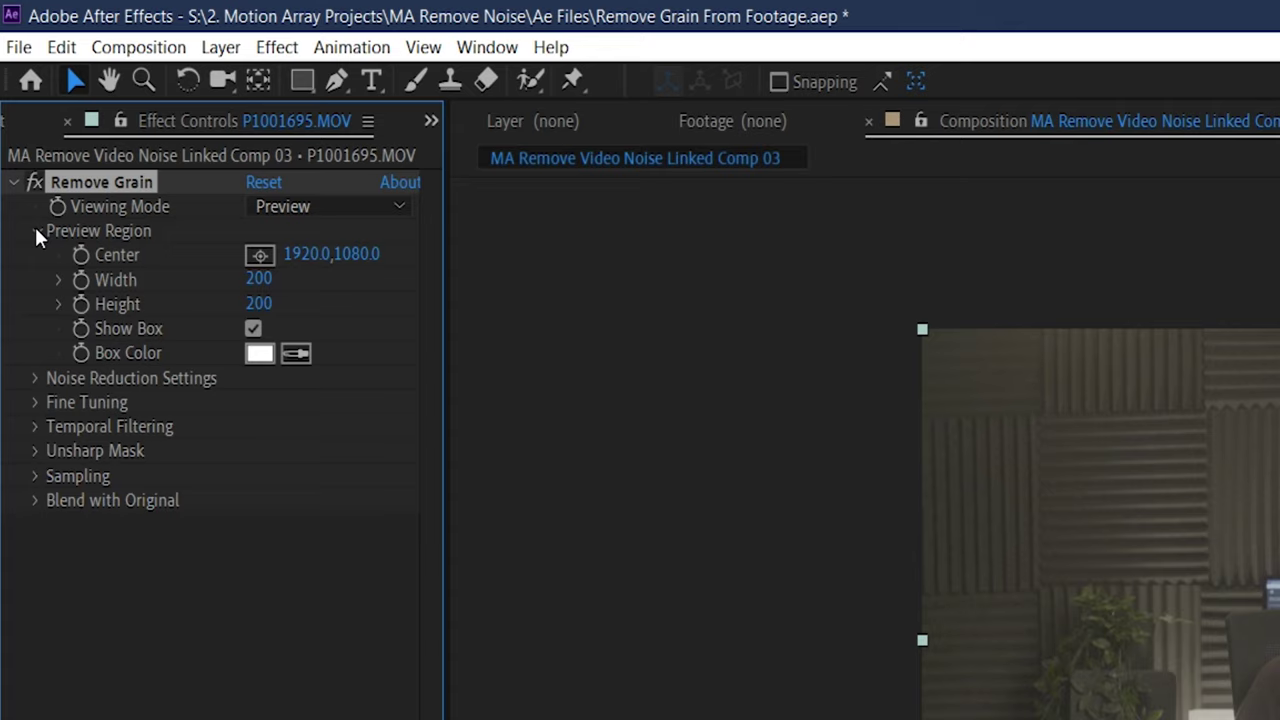
click(363, 207)
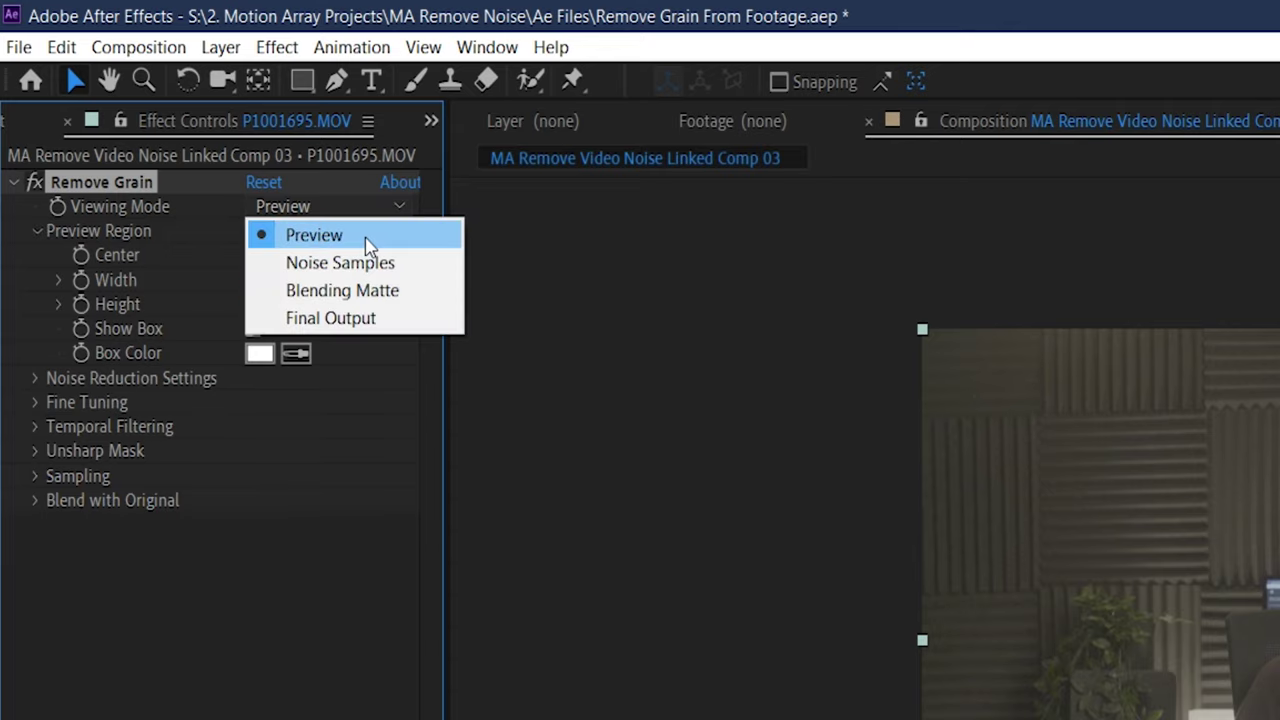
click(365, 238)
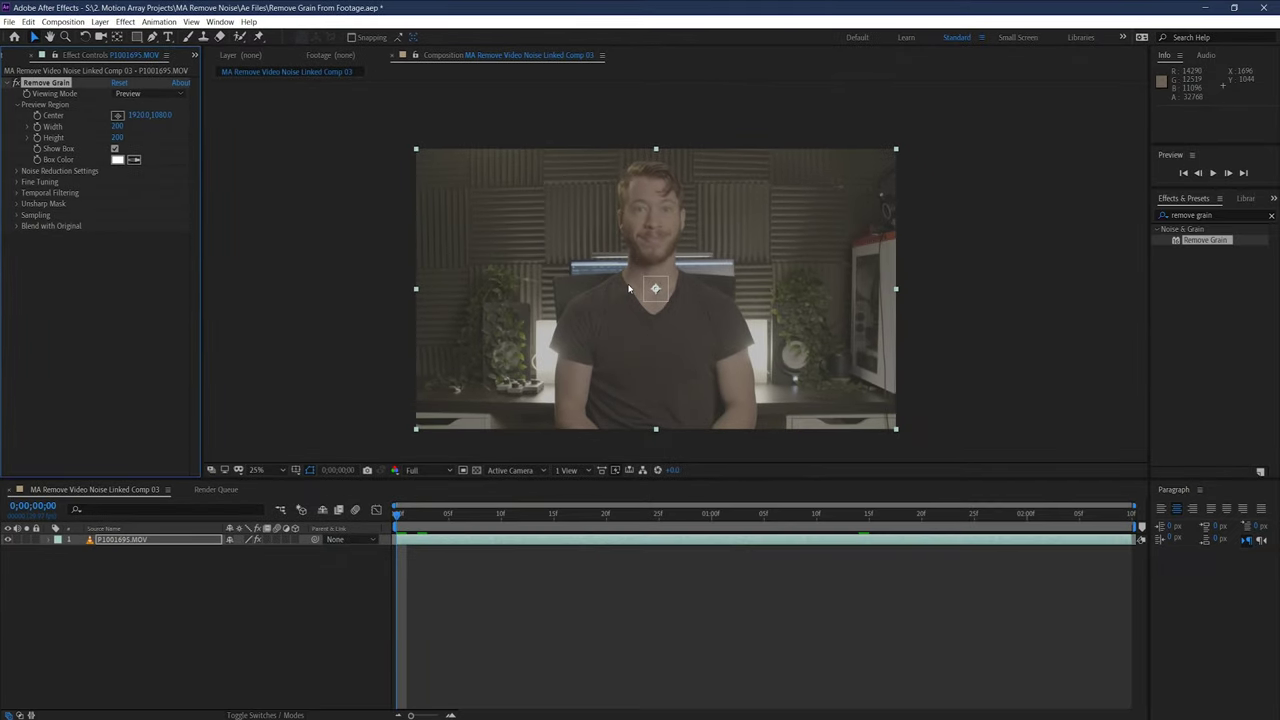
Step: Zoom to 200% and drag the preview box onto the shirt at 2185.5,1307.5
key(period)
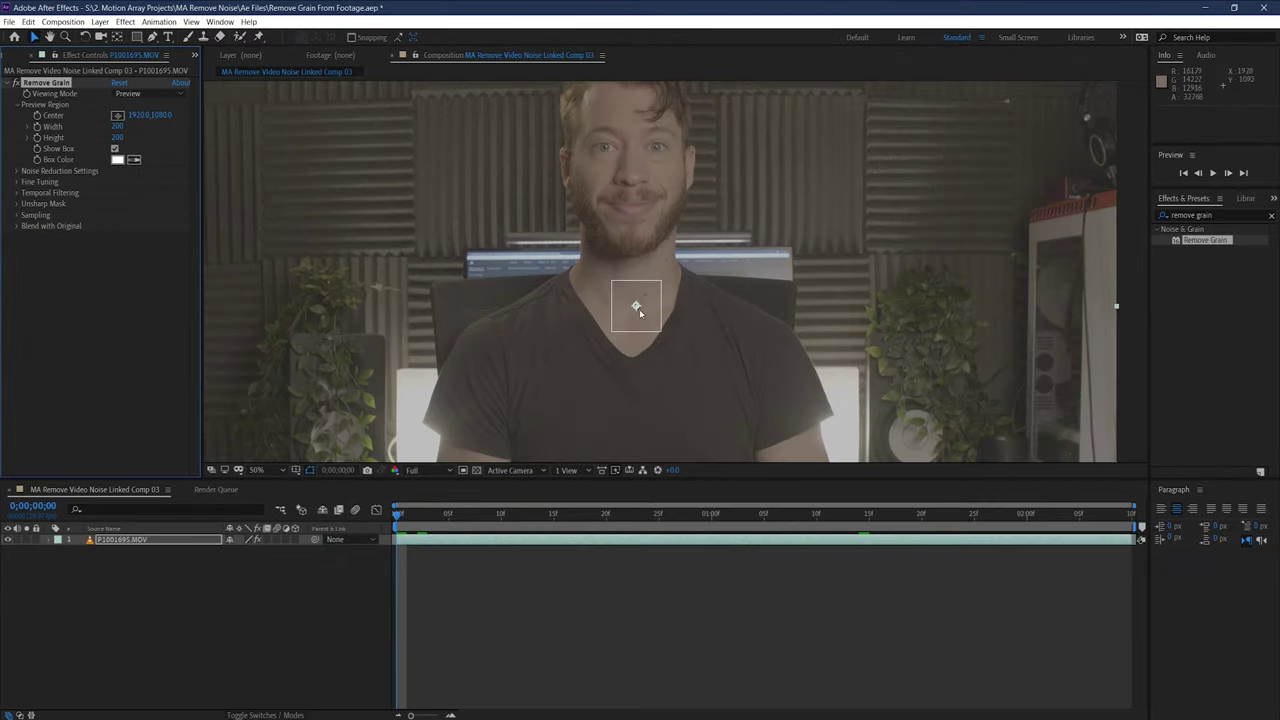
drag(636, 305, 816, 301)
key(period)
key(period)
key(h)
key(v)
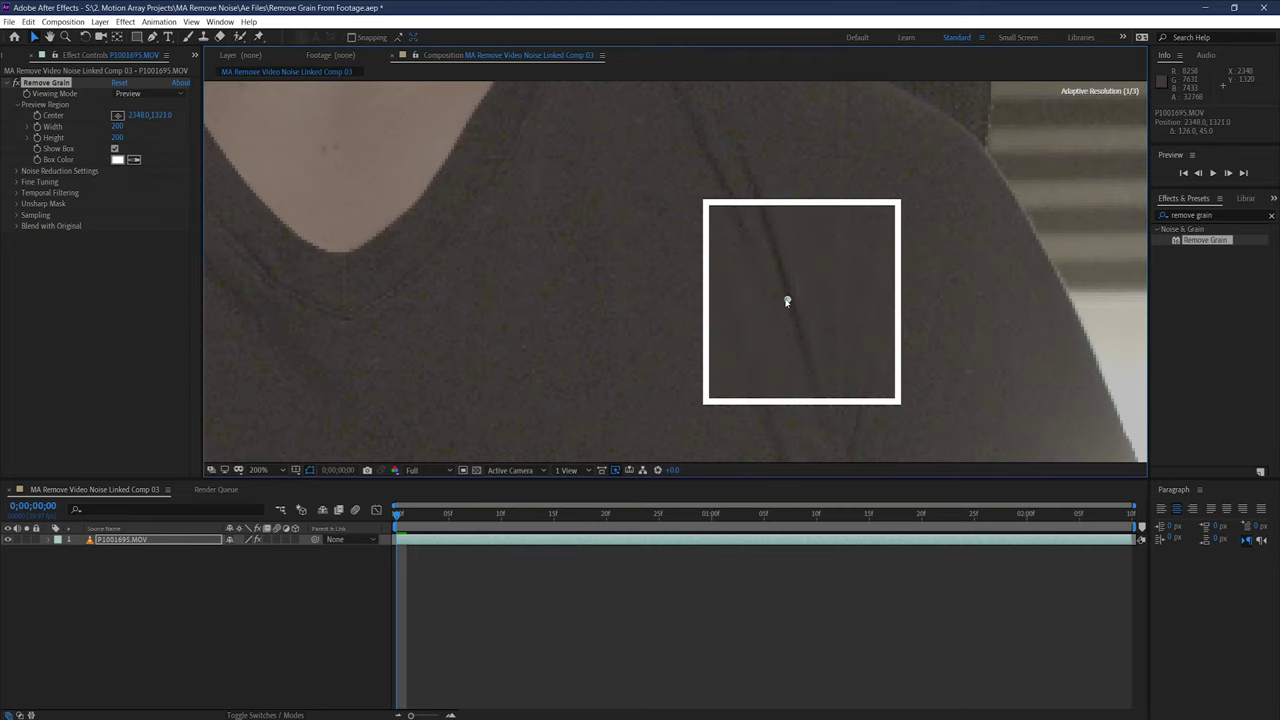
drag(784, 301, 622, 288)
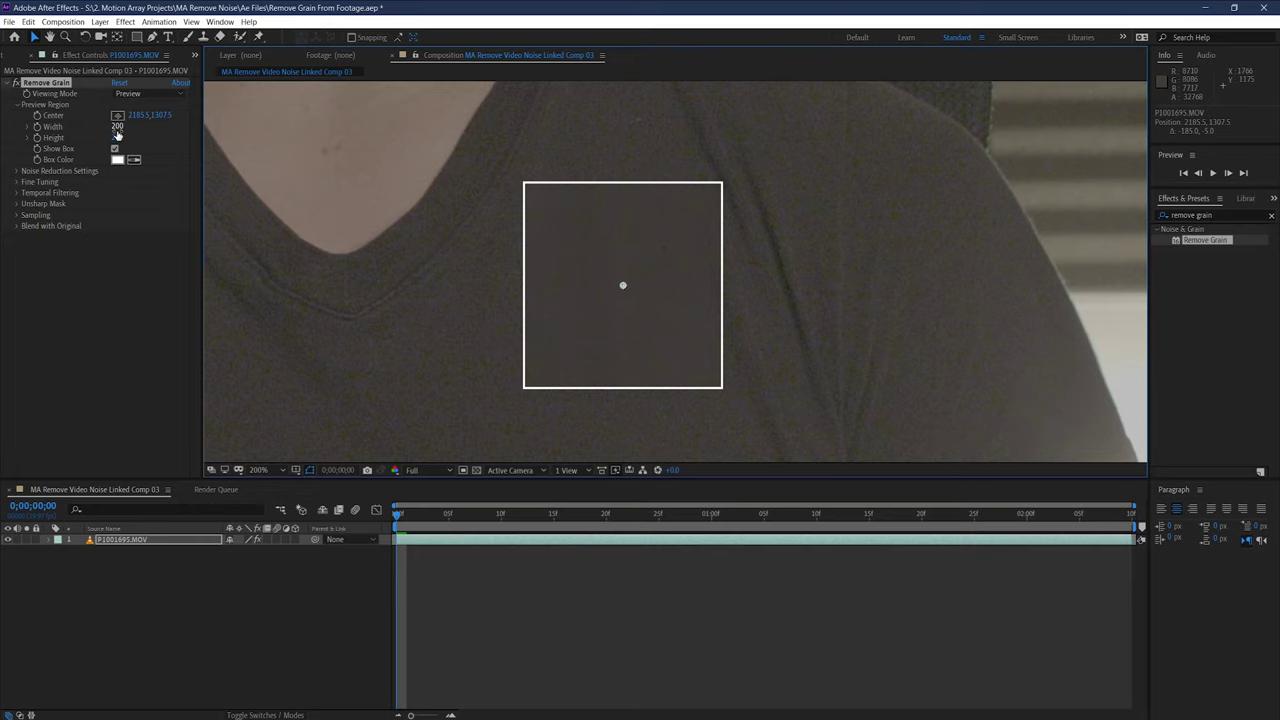
Step: Try a wider preview Width, undo back to 200, and toggle Show Box off and on
mouse_move(117, 133)
mouse_down()
mouse_move(247, 136)
mouse_move(133, 140)
mouse_up()
key(ctrl+z)
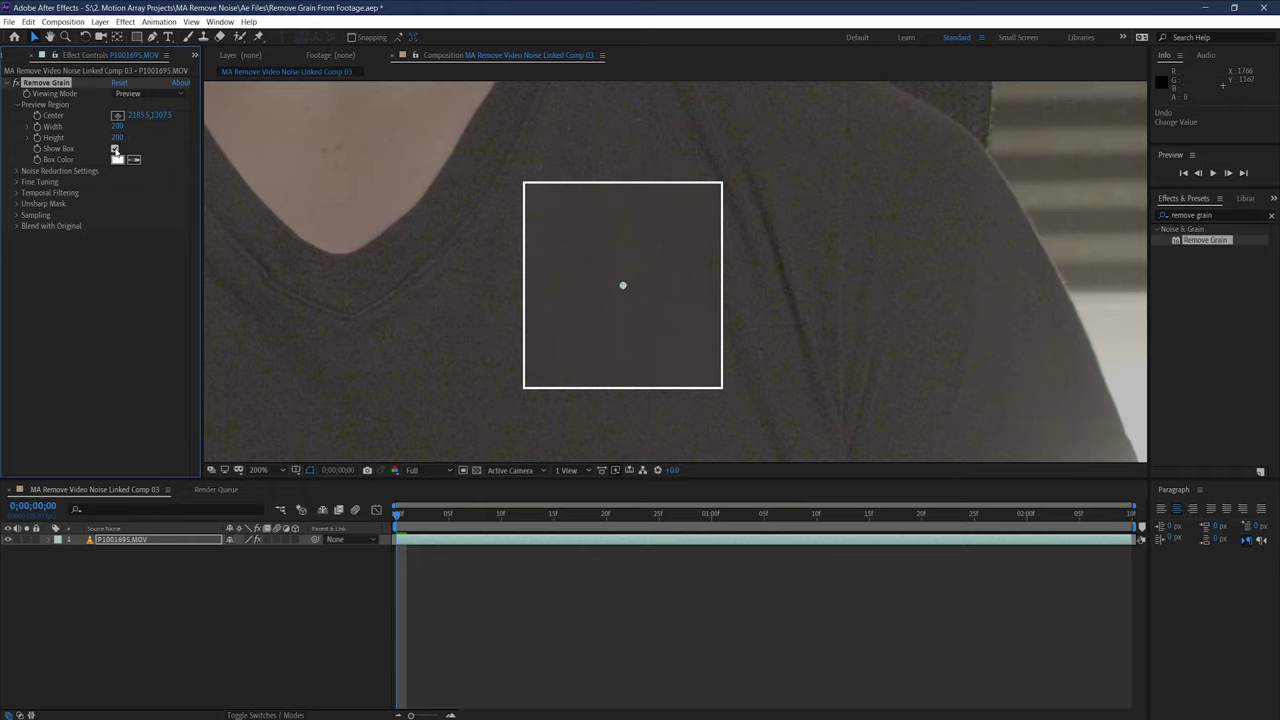
click(115, 149)
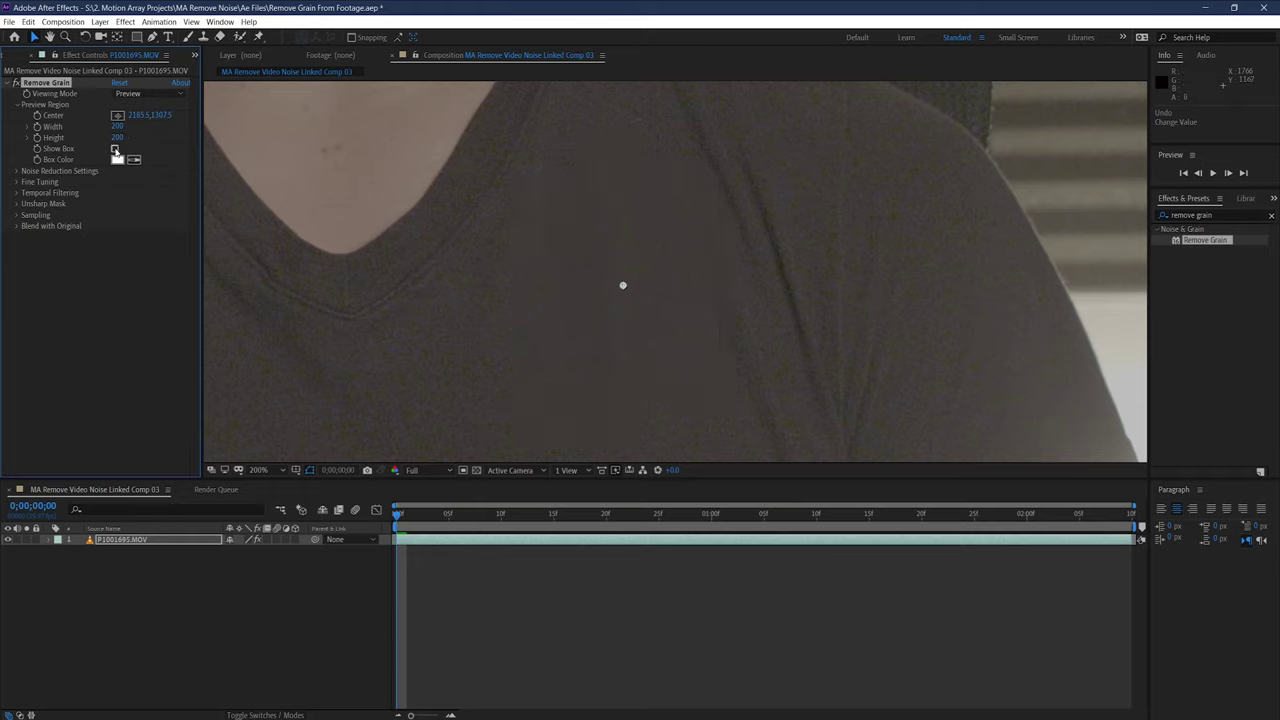
click(115, 149)
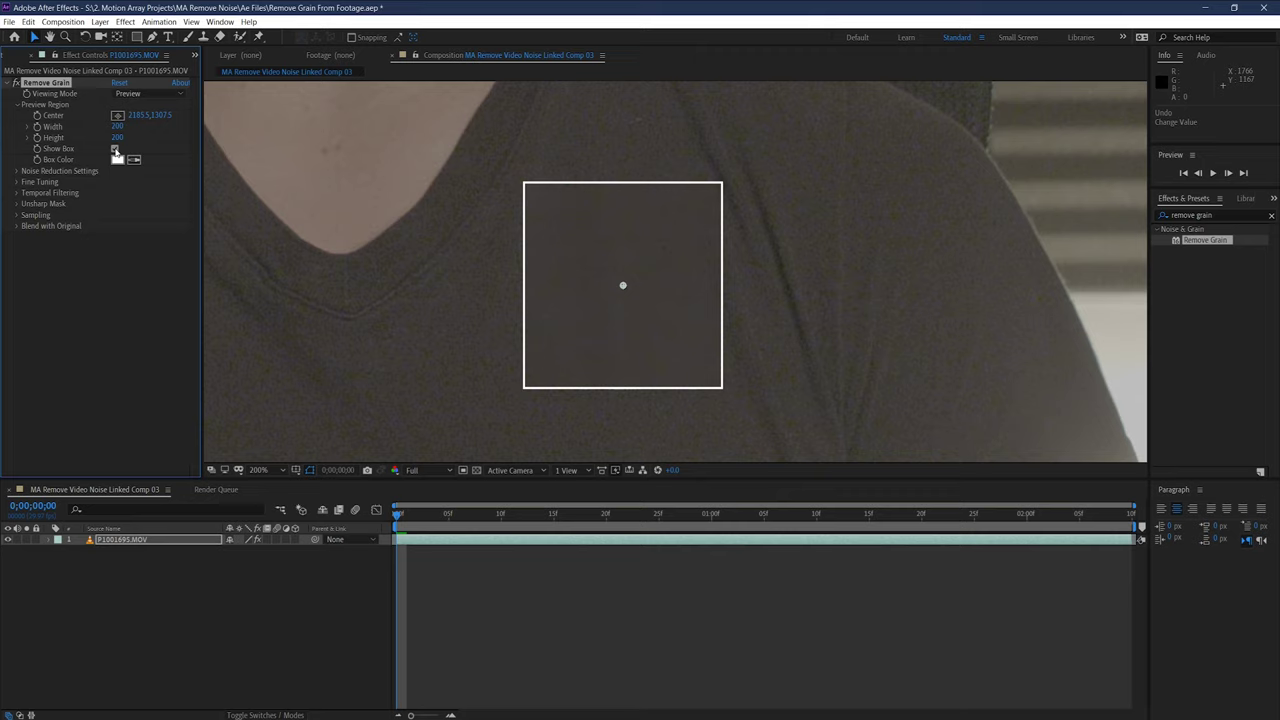
Step: Set Noise Reduction to 4.700 and Passes to 6, nudging the preview box across the chest
click(17, 171)
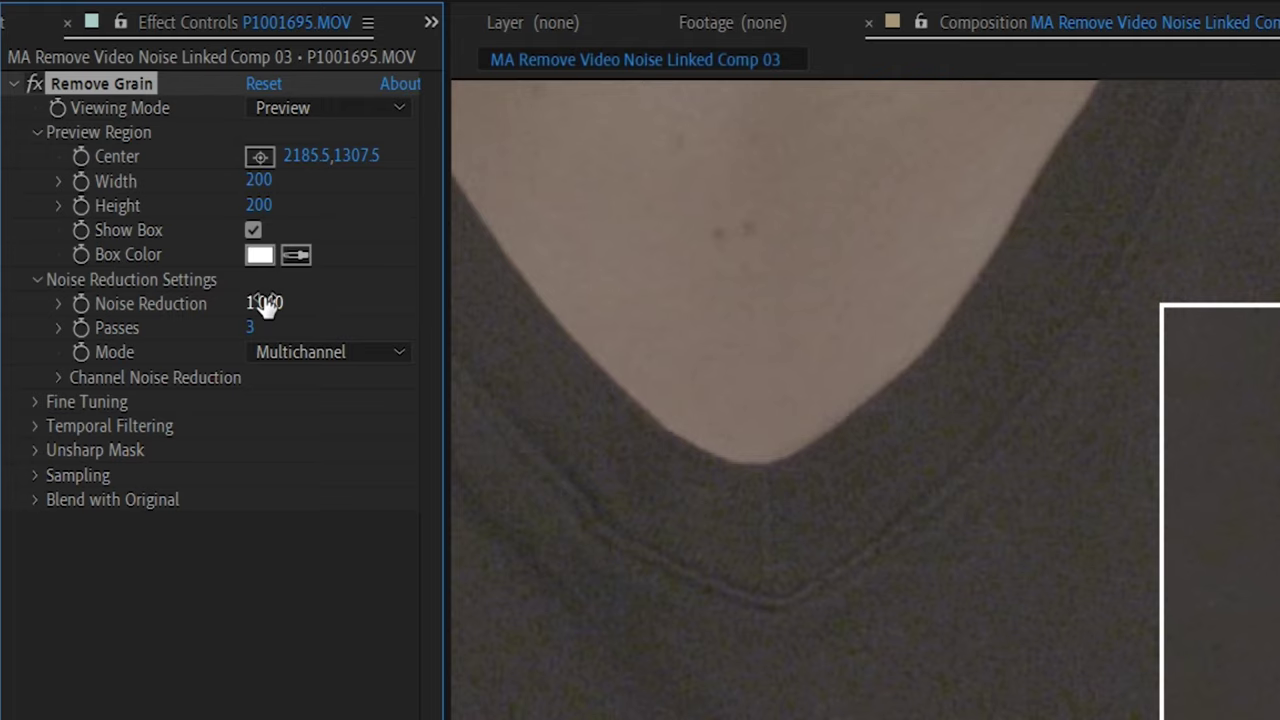
drag(265, 305, 395, 294)
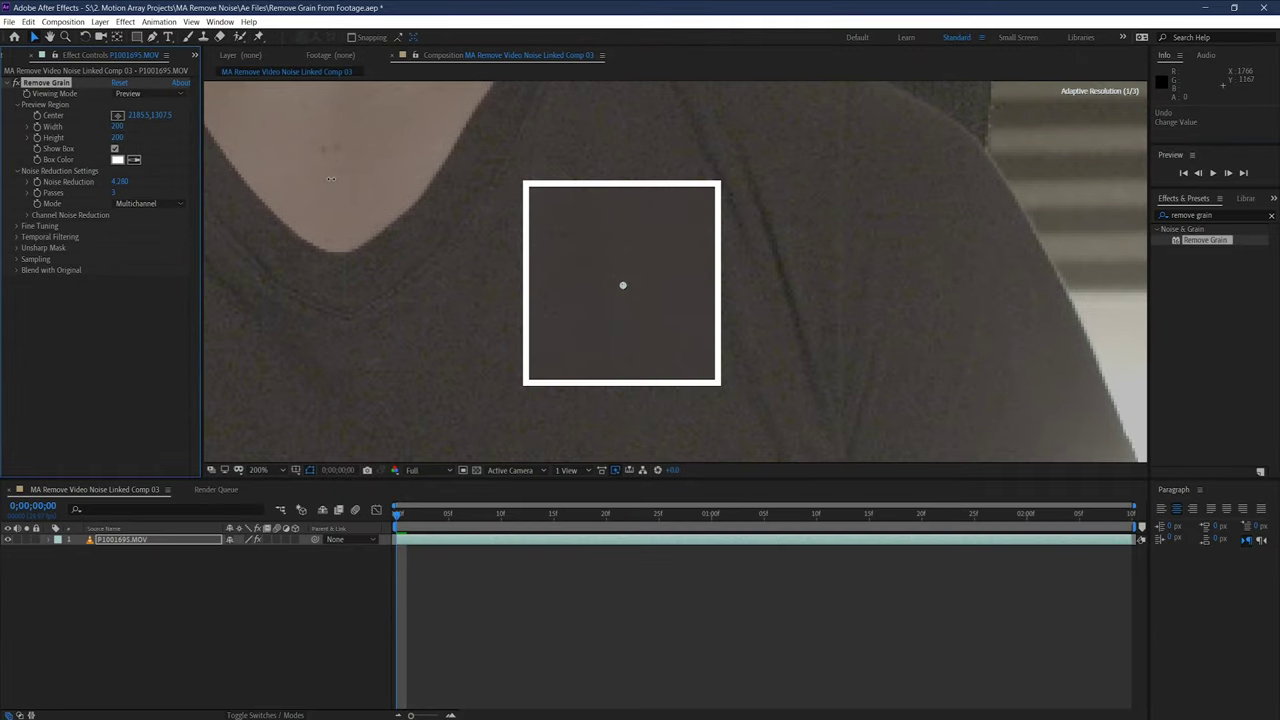
mouse_move(330, 179)
mouse_down()
mouse_move(350, 178)
mouse_move(333, 173)
mouse_up()
click(114, 148)
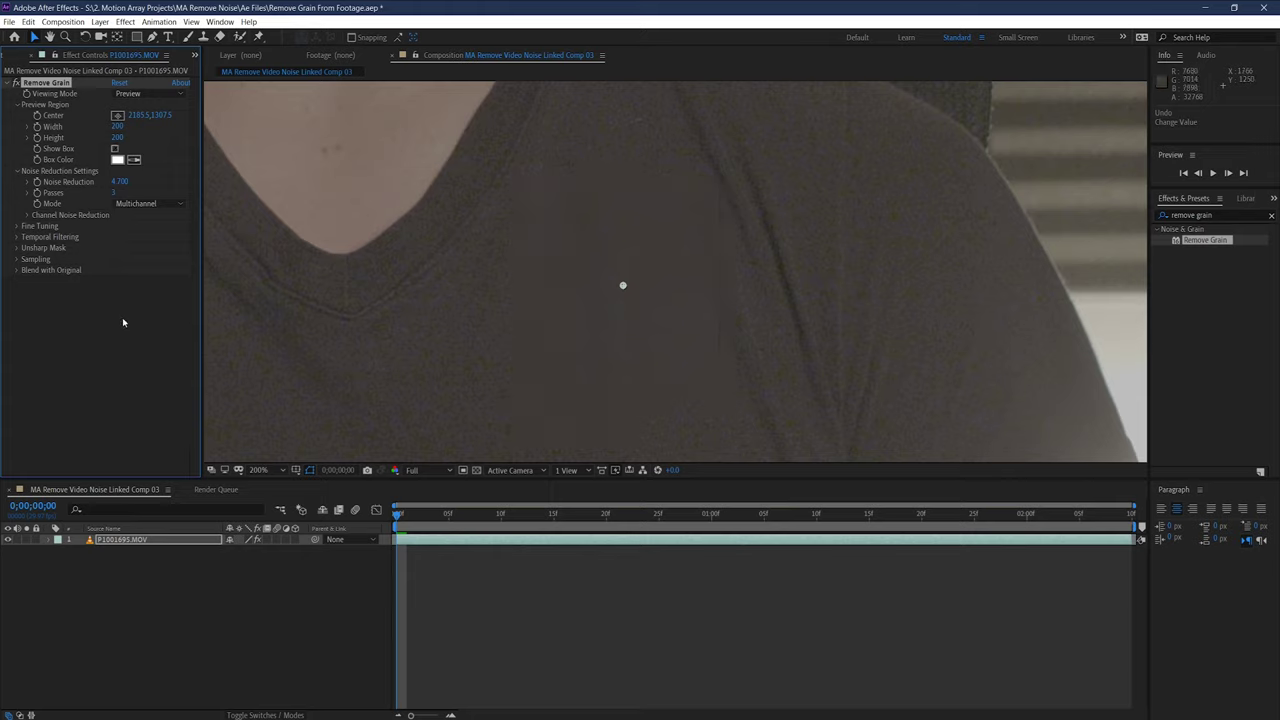
click(114, 148)
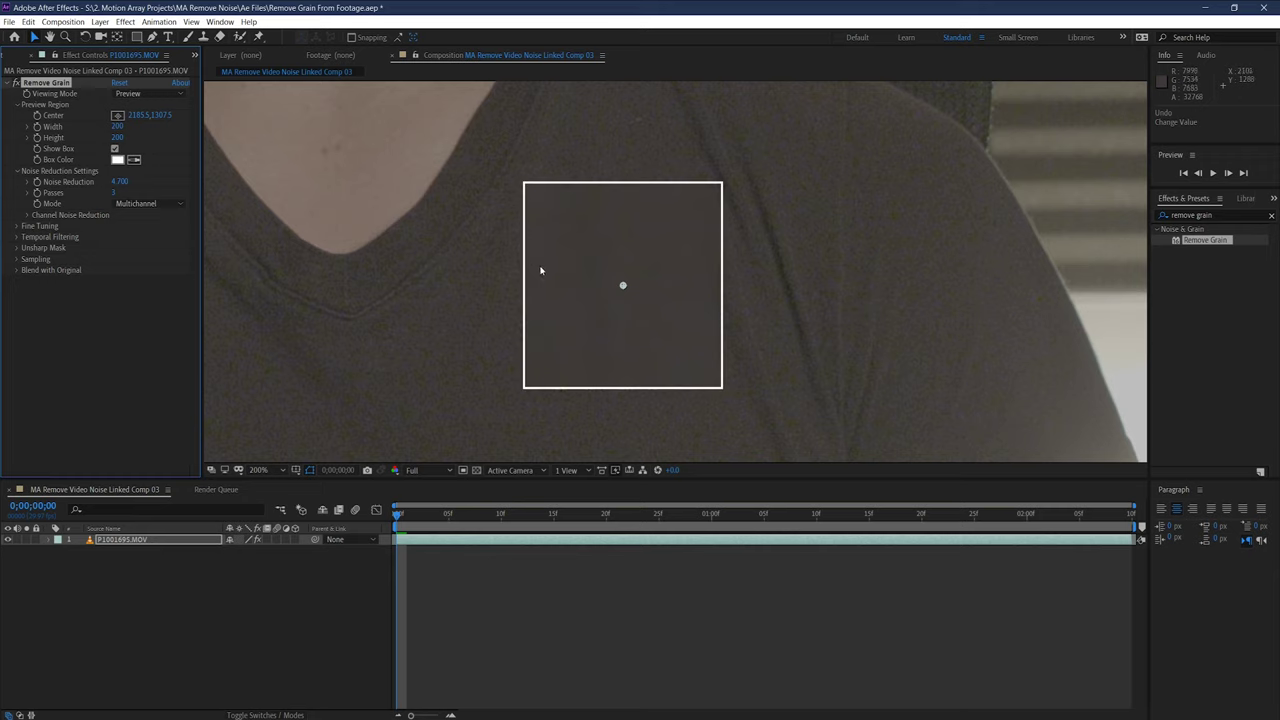
drag(626, 286, 653, 245)
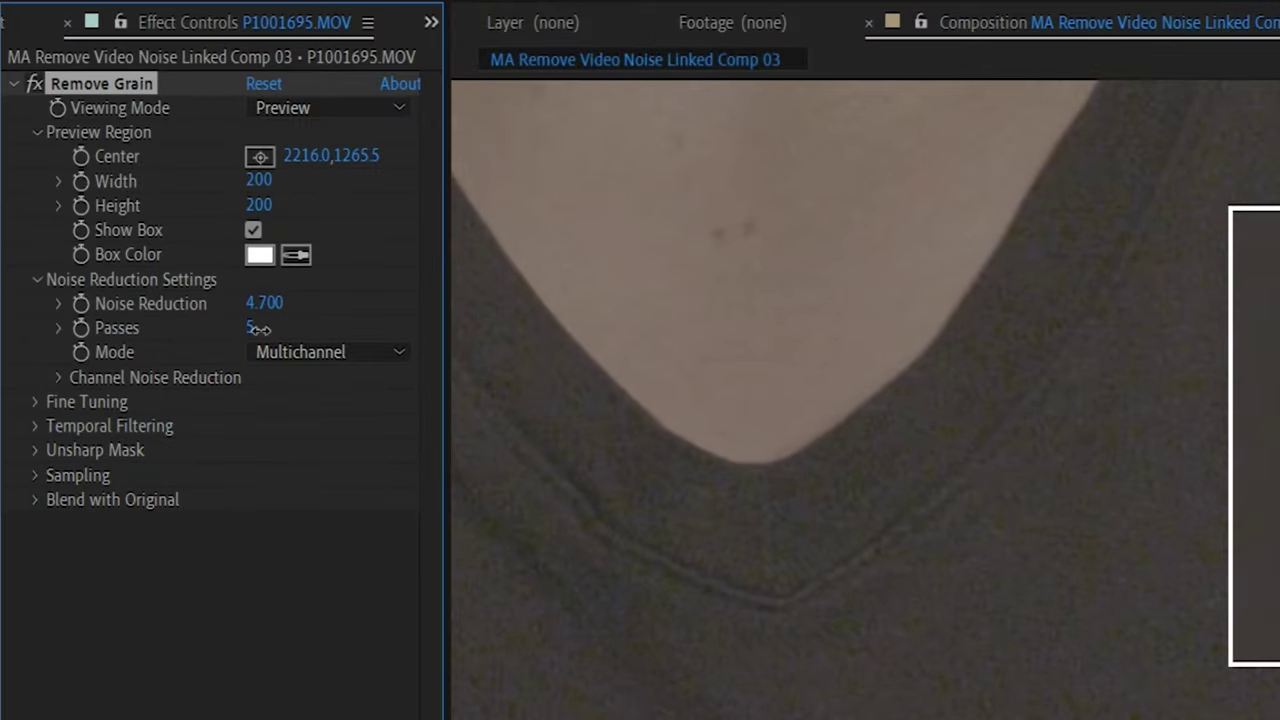
drag(258, 328, 270, 333)
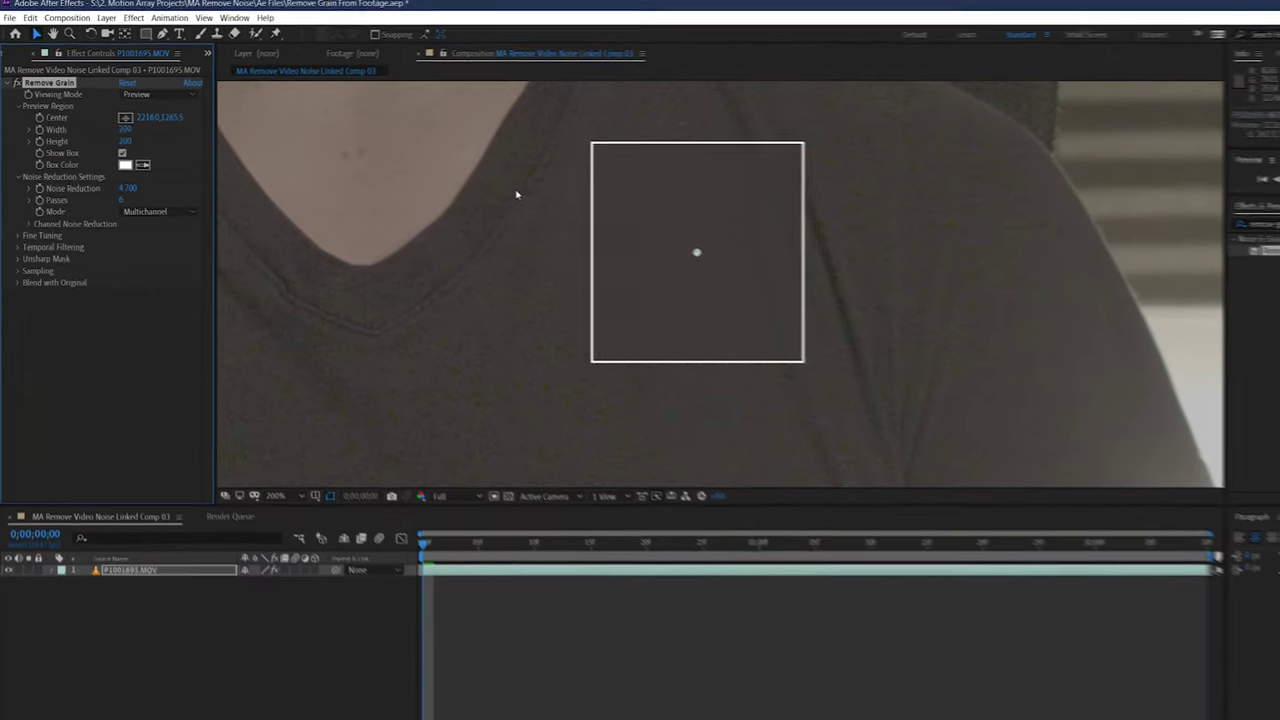
Step: Try the preview region on the chin, then settle it on the chest at 2209.5,1213.5
scroll(483, 182, down, 4)
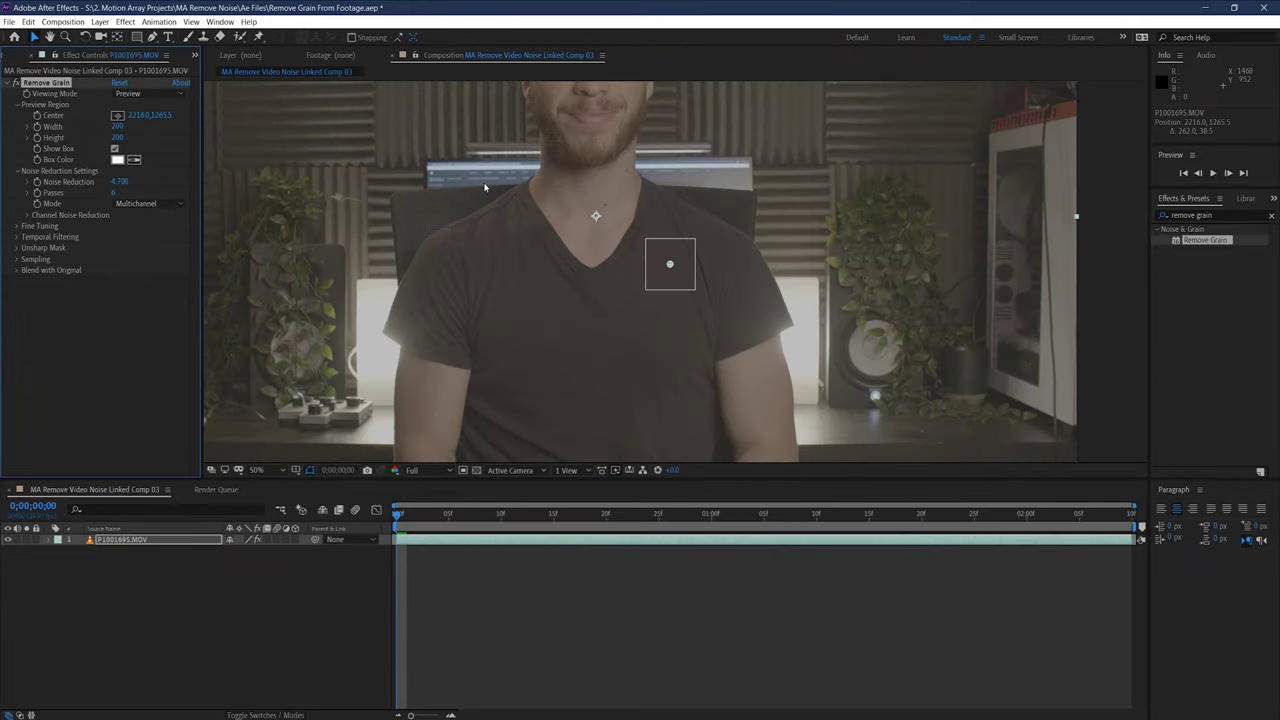
drag(516, 257, 524, 307)
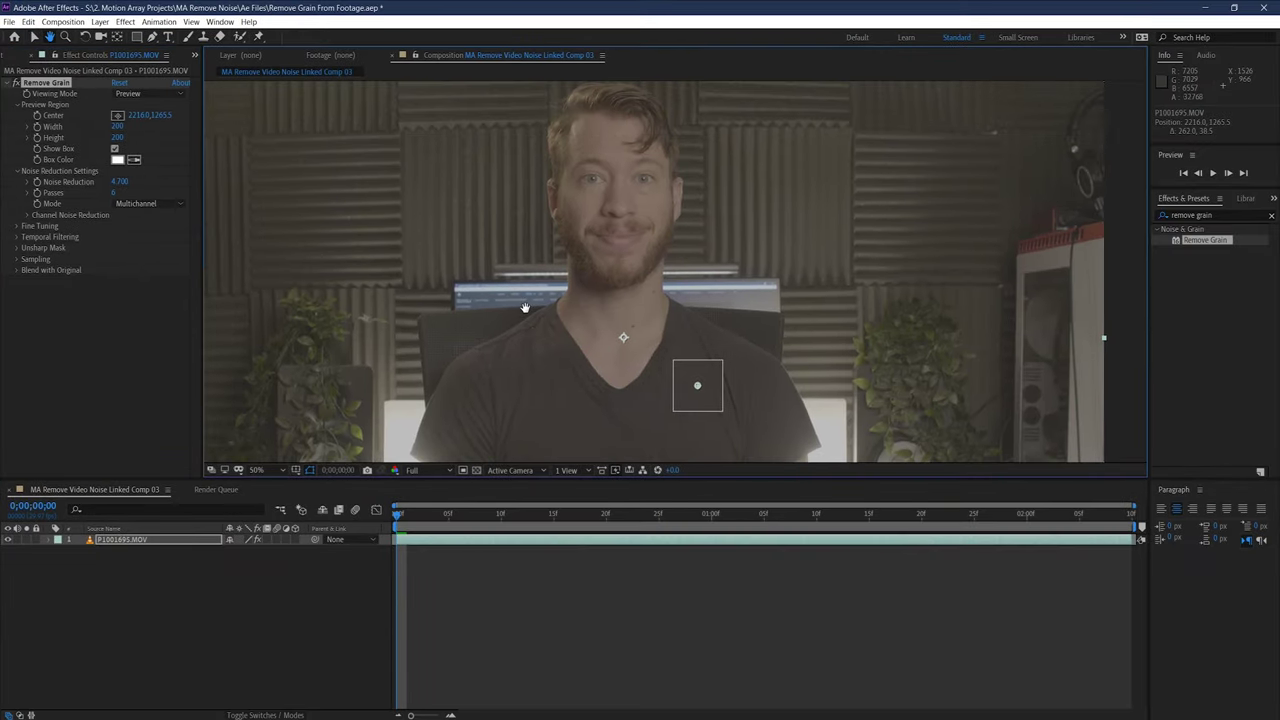
key(v)
drag(697, 387, 590, 266)
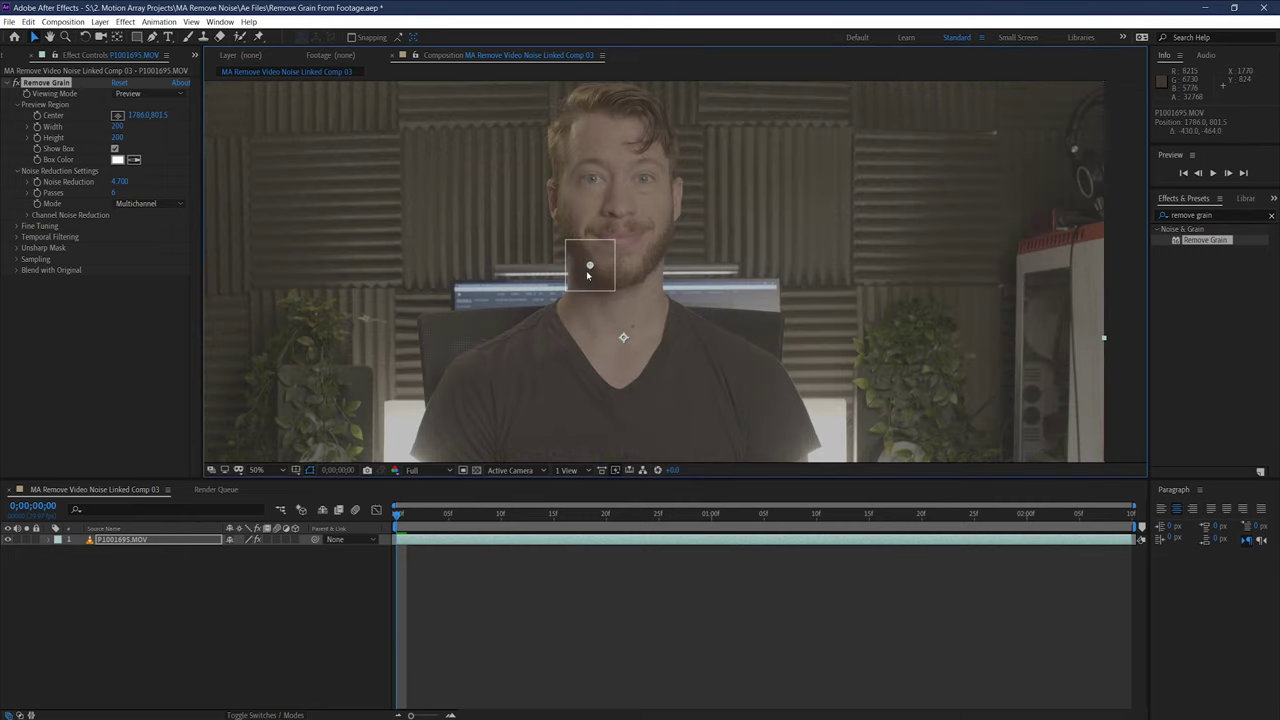
key(period)
key(period)
drag(337, 249, 574, 311)
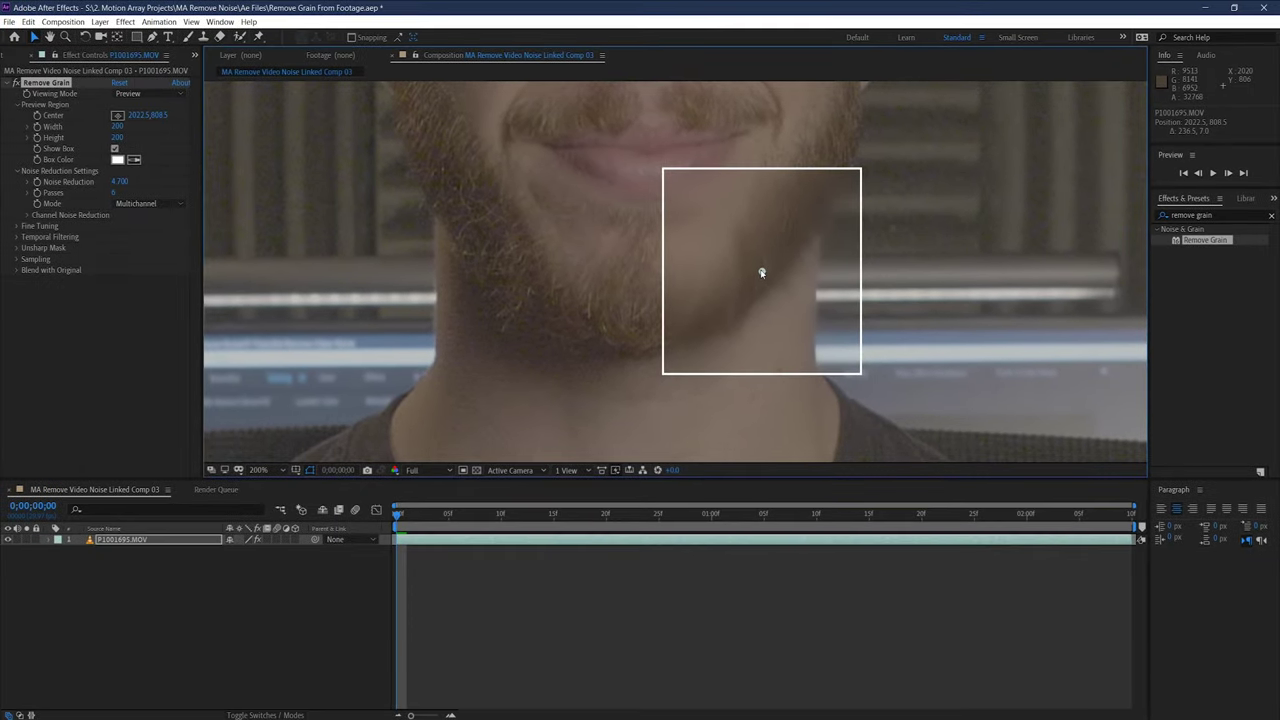
key(comma)
drag(763, 357, 683, 206)
drag(643, 130, 736, 342)
key(comma)
key(comma)
key(comma)
key(comma)
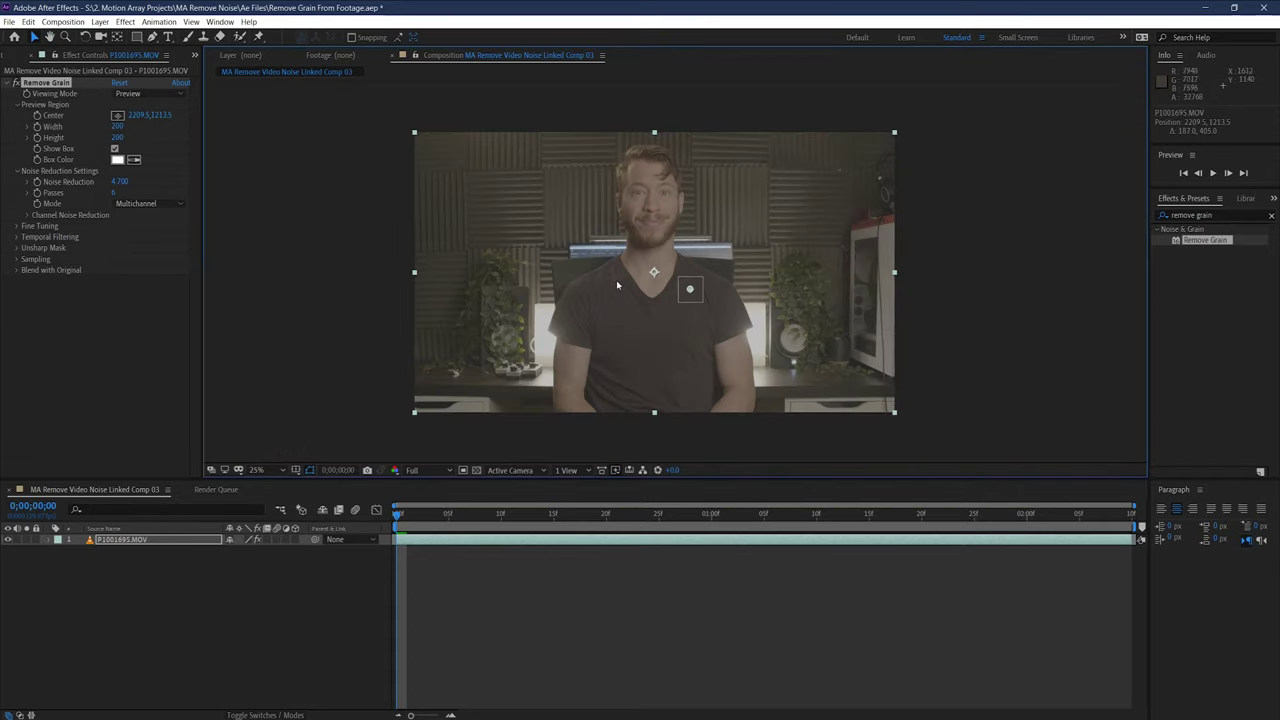
Step: Switch Remove Grain's Viewing Mode to Final Output and zoom in on the face
click(171, 95)
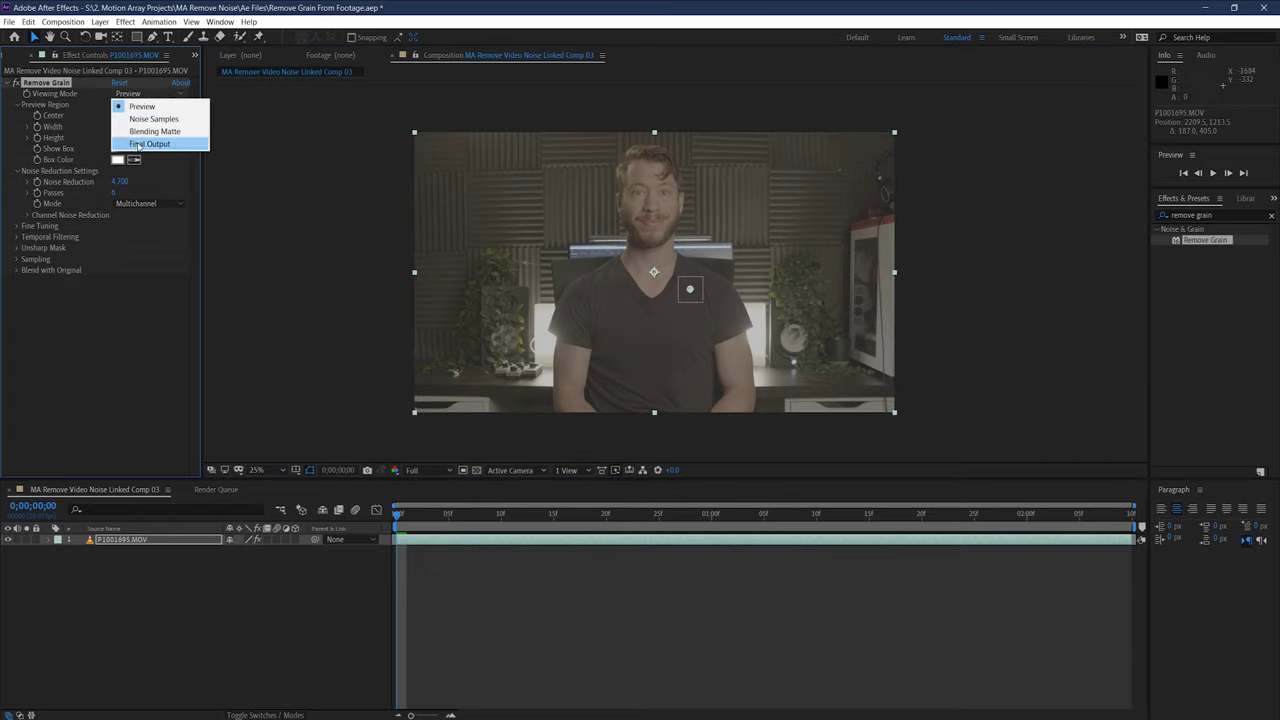
click(145, 144)
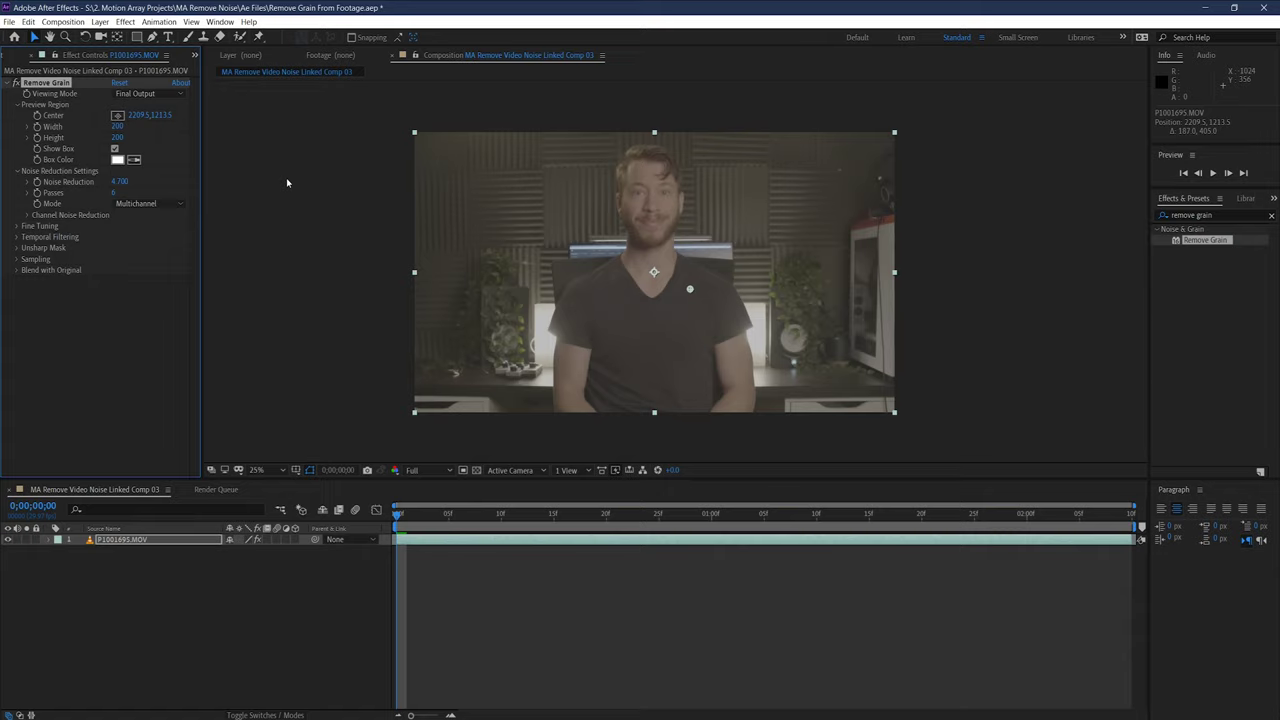
key(slash)
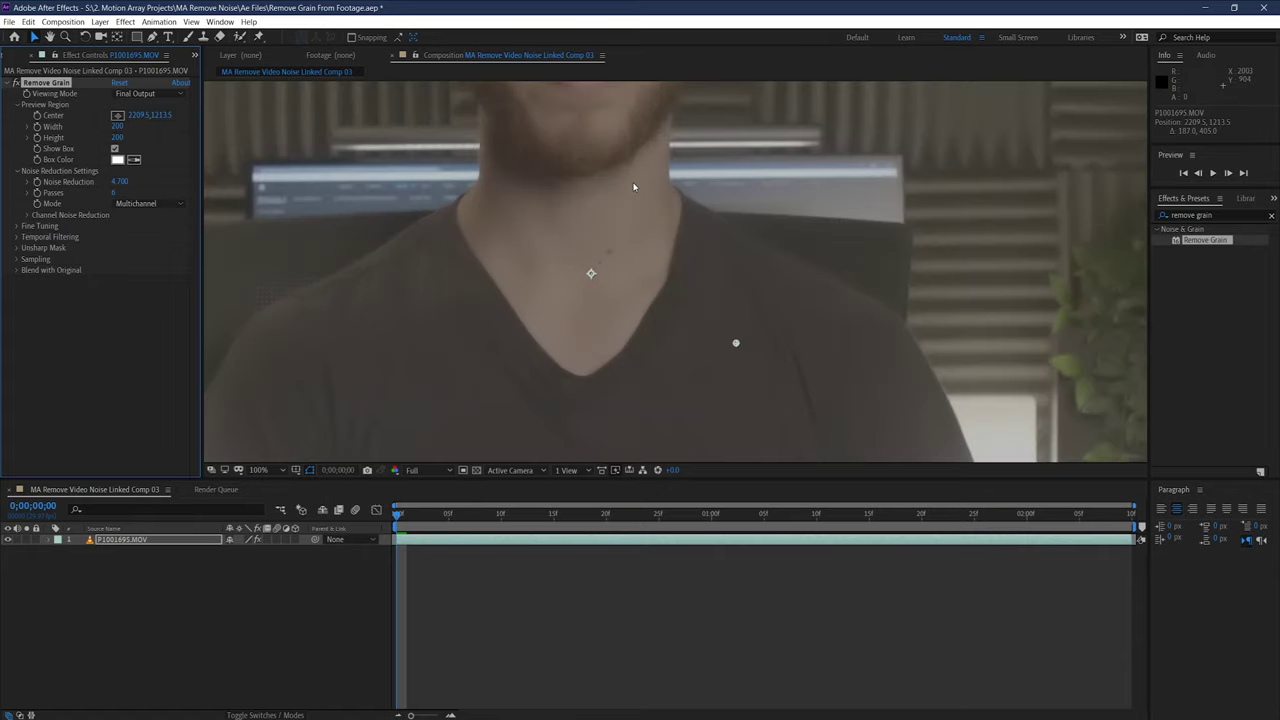
key(period)
drag(564, 189, 637, 302)
key(v)
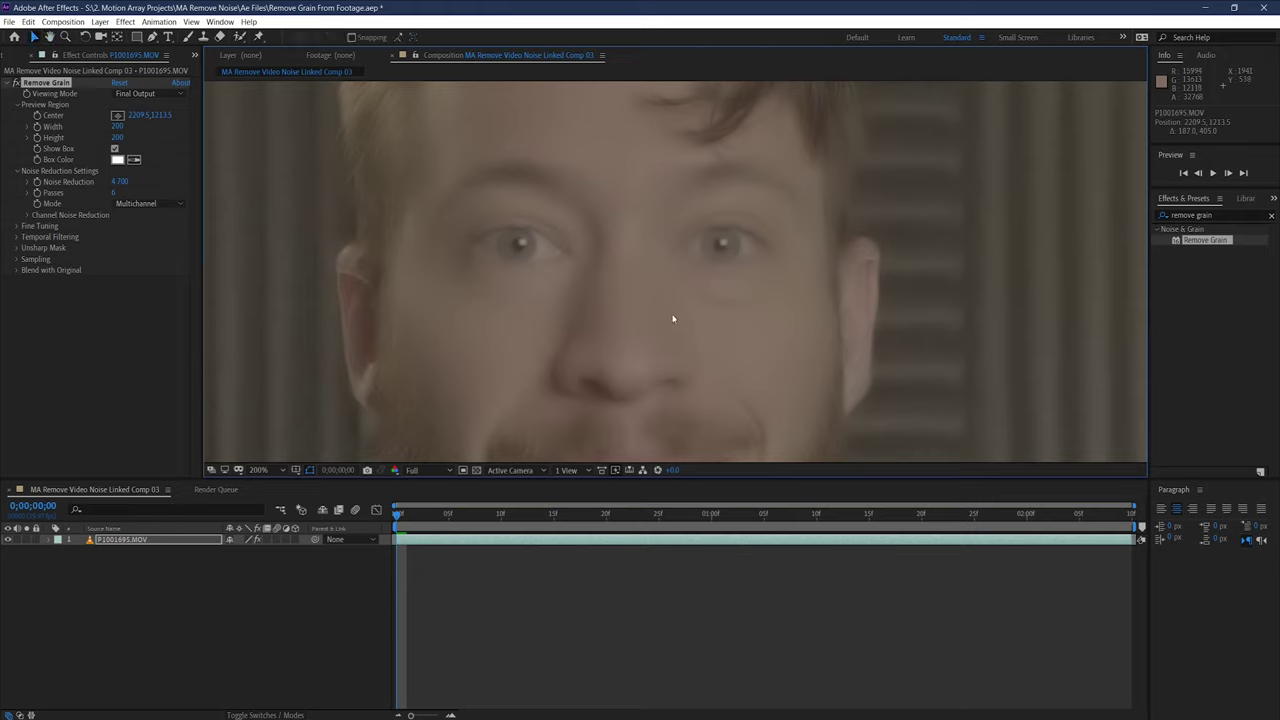
Step: Toggle Remove Grain on and off to compare the denoised face with the grainy original
click(15, 83)
click(15, 83)
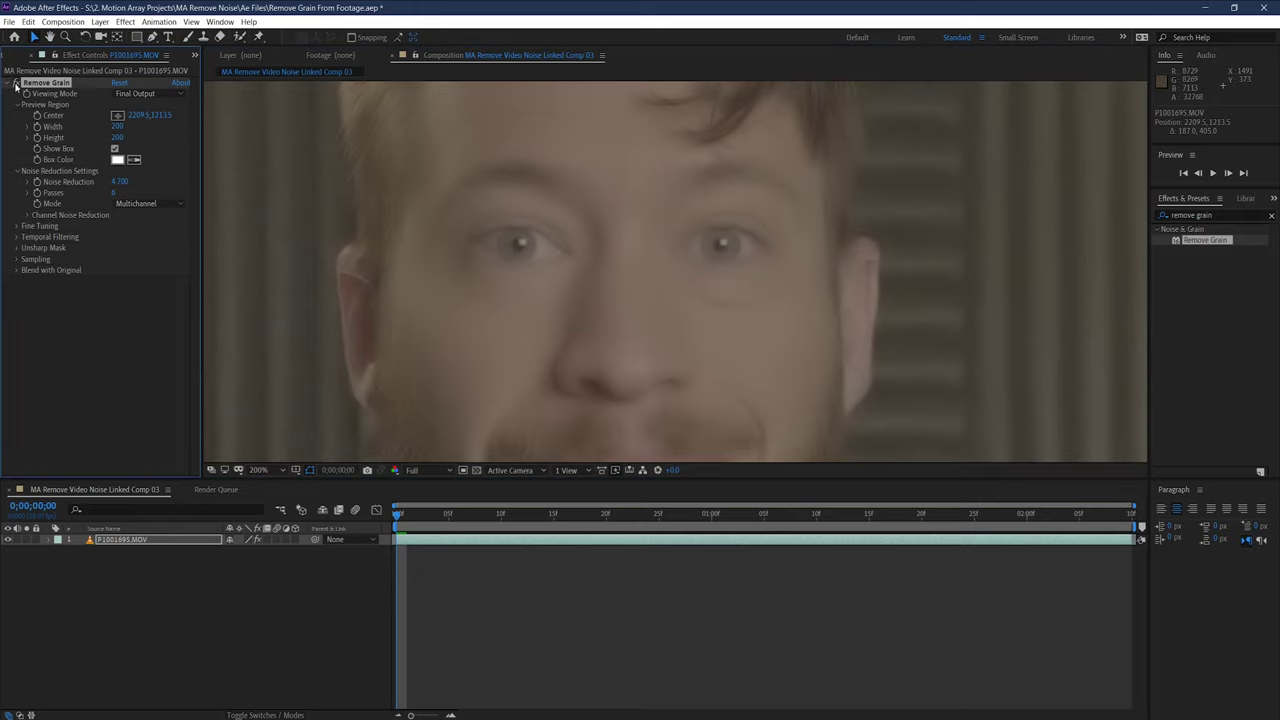
click(15, 83)
click(15, 83)
Step: Compare Remove Grain on and off over the shirt collar, then return the view to 100%
key(h)
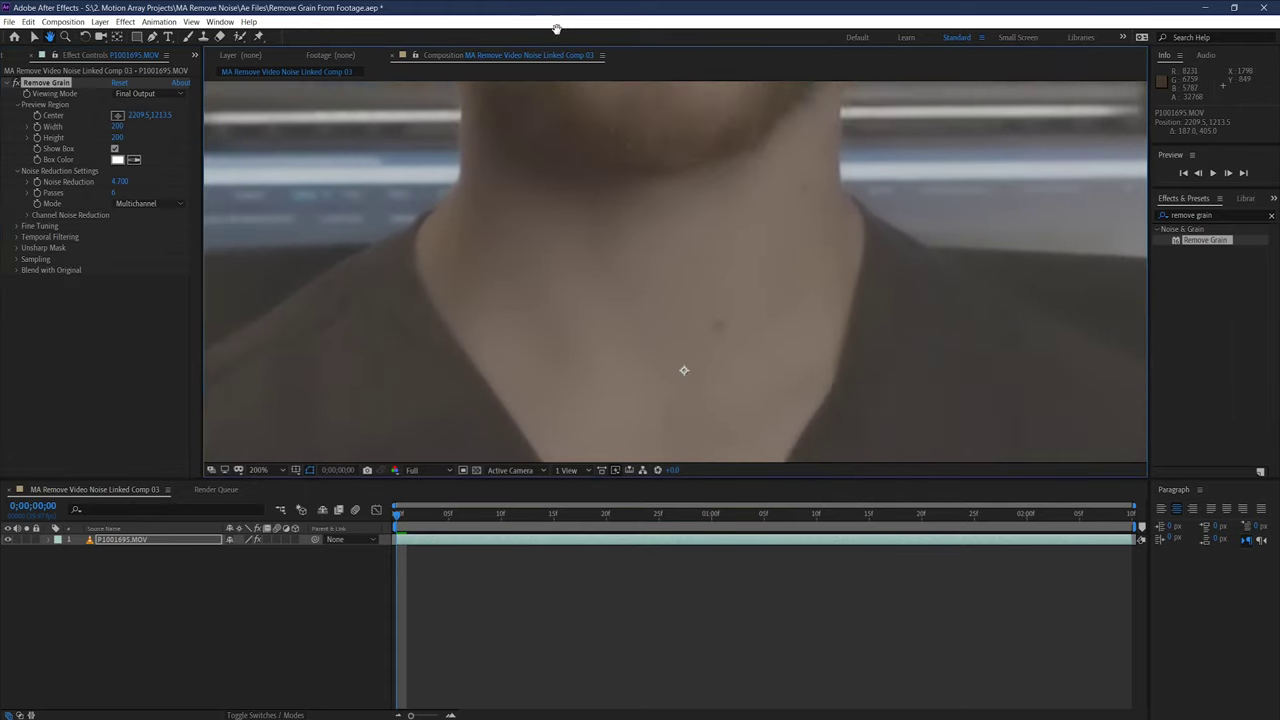
drag(683, 369, 554, 91)
key(v)
click(15, 83)
click(15, 83)
click(15, 83)
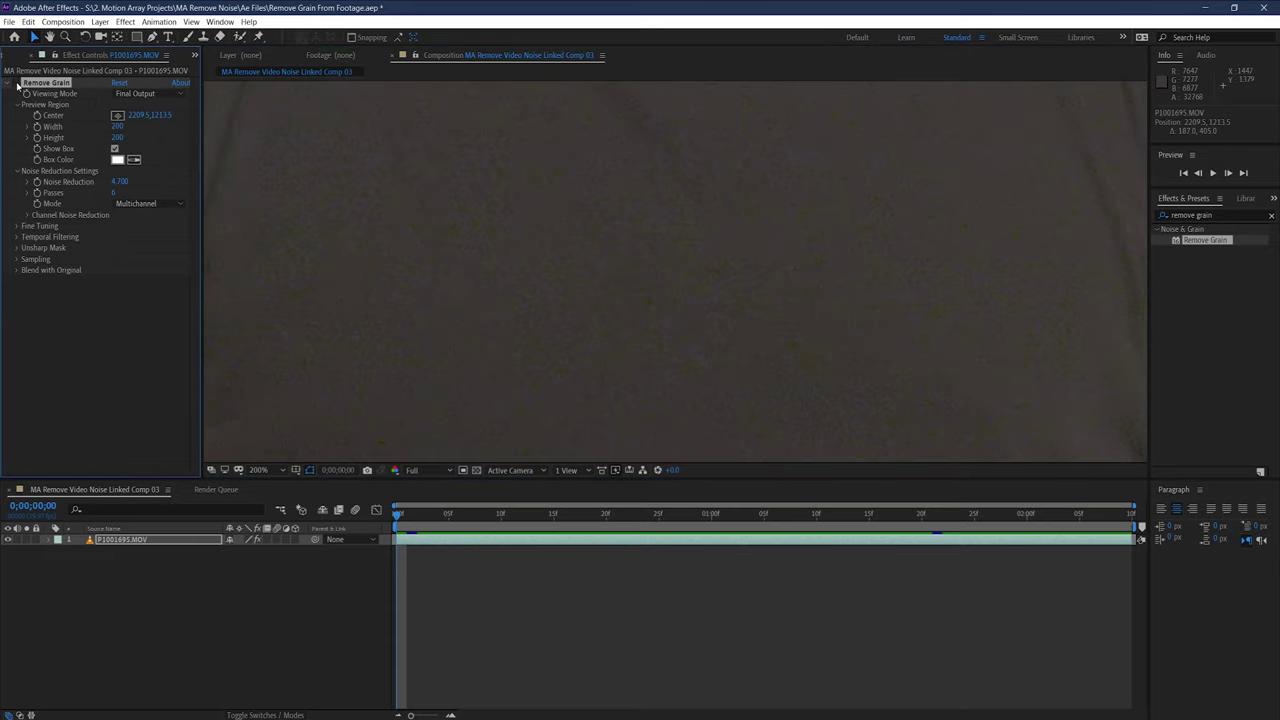
scroll(429, 207, down, 6)
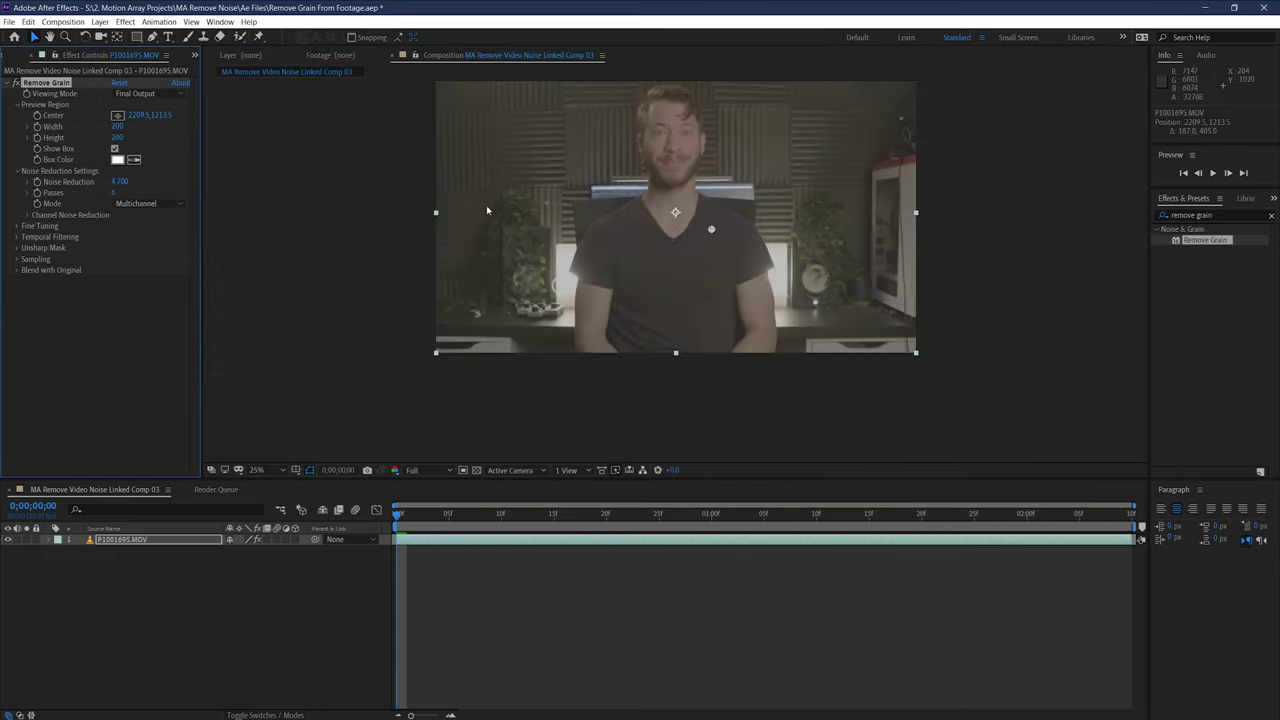
mouse_move(605, 254)
mouse_down()
mouse_move(585, 311)
mouse_move(612, 248)
mouse_up()
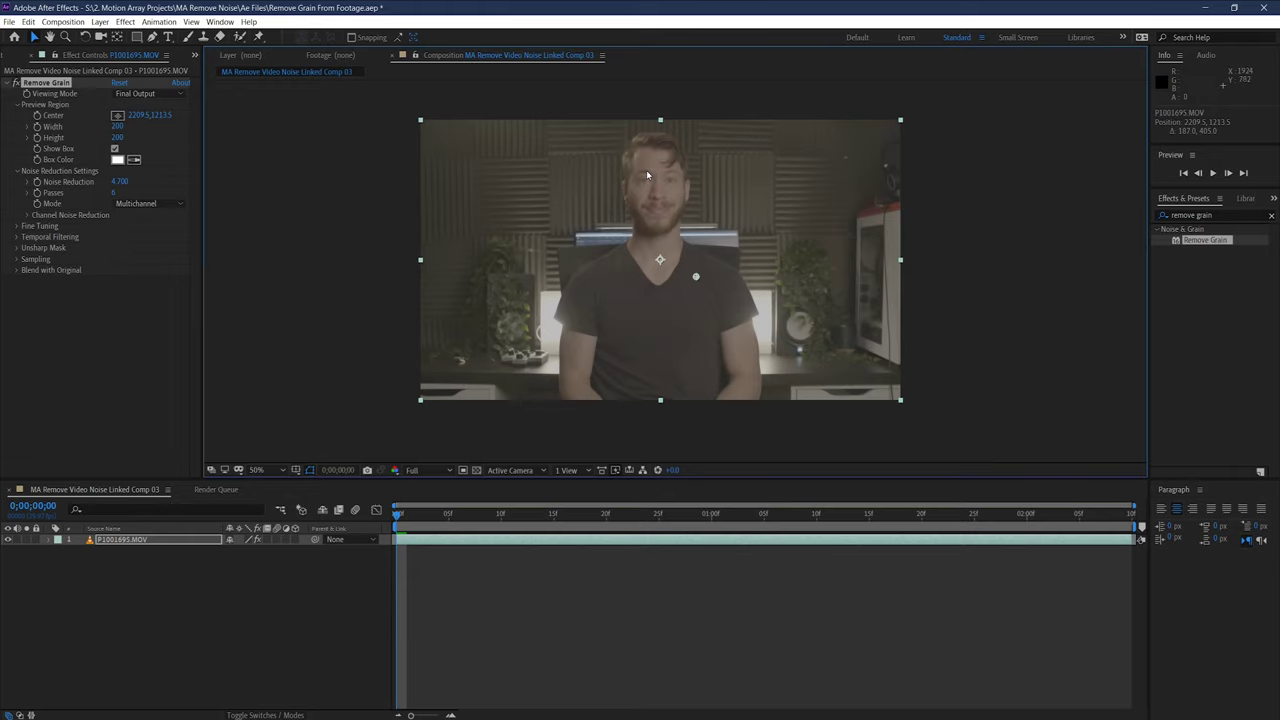
key(slash)
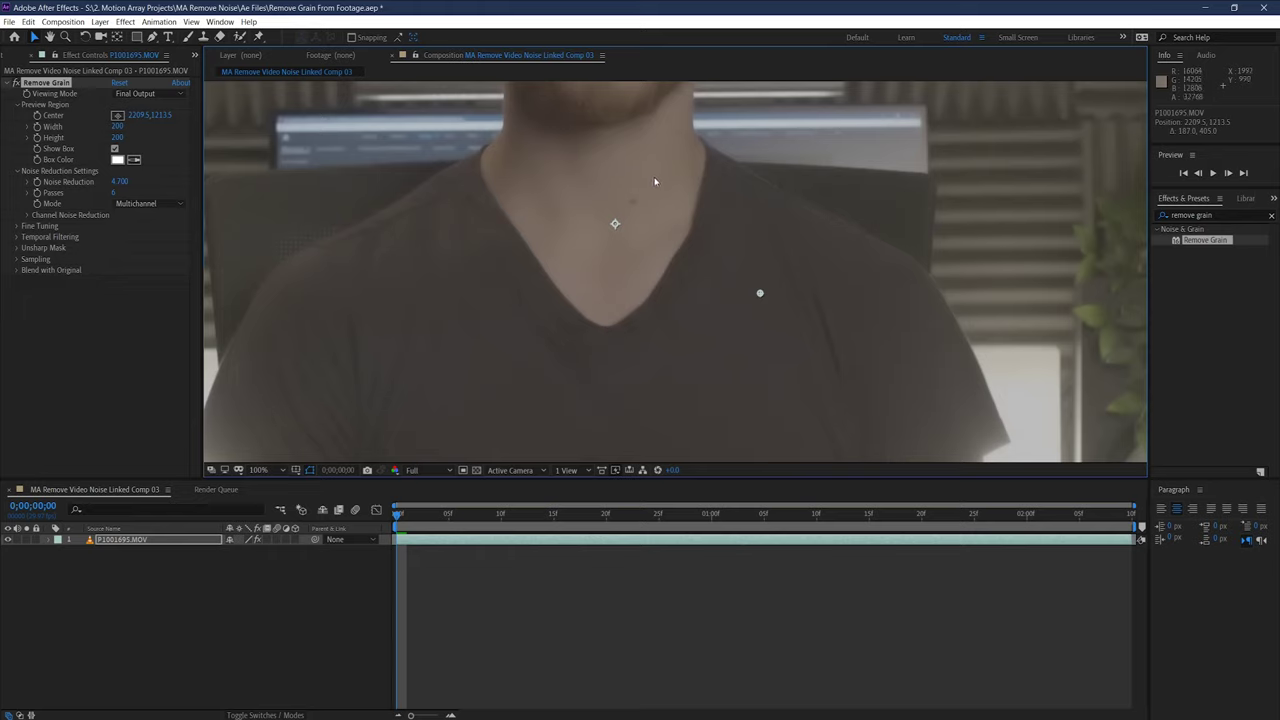
Step: Set Remove Grain's Viewing Mode back to Preview and reframe the whole subject
click(122, 96)
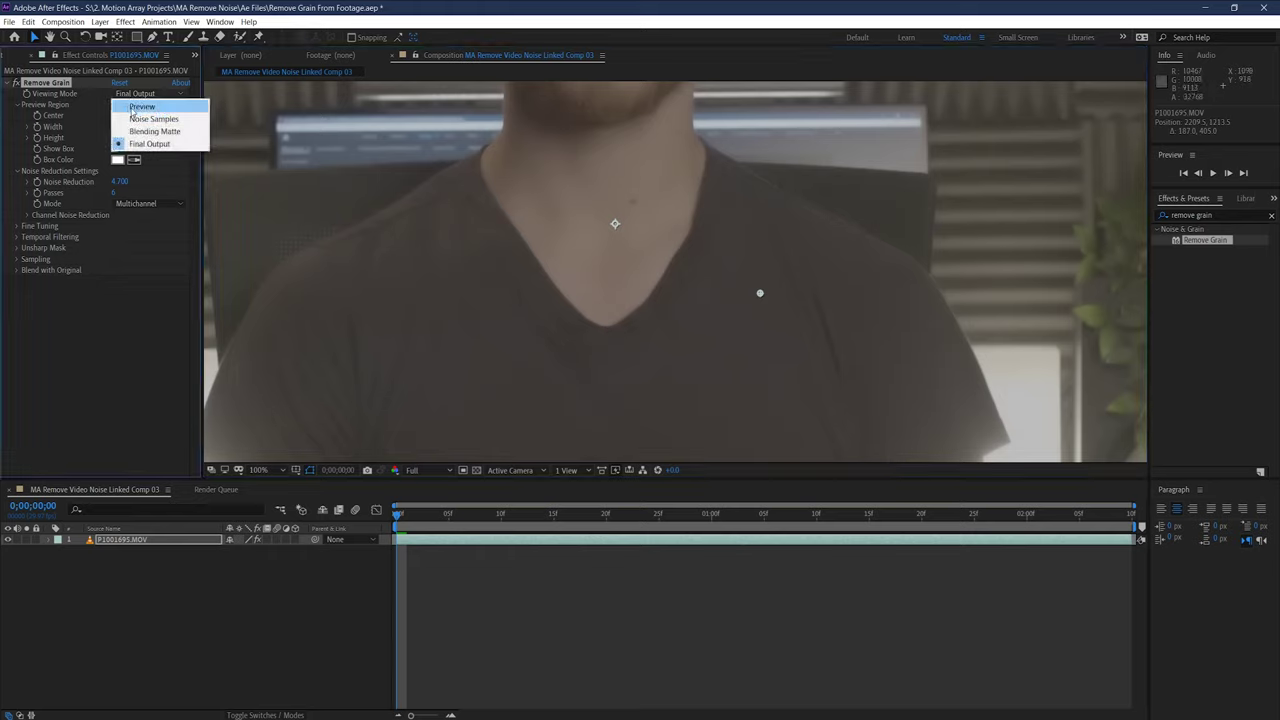
click(135, 141)
scroll(521, 199, down, 2)
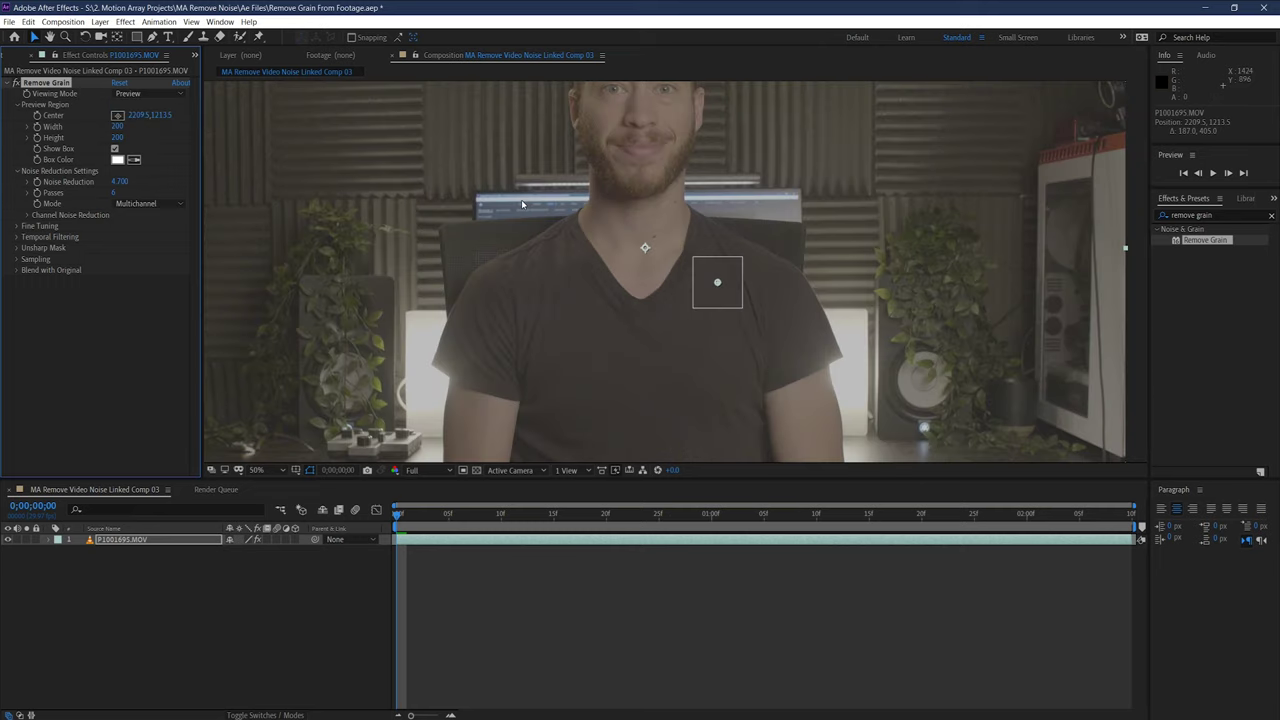
drag(708, 278, 660, 262)
key(v)
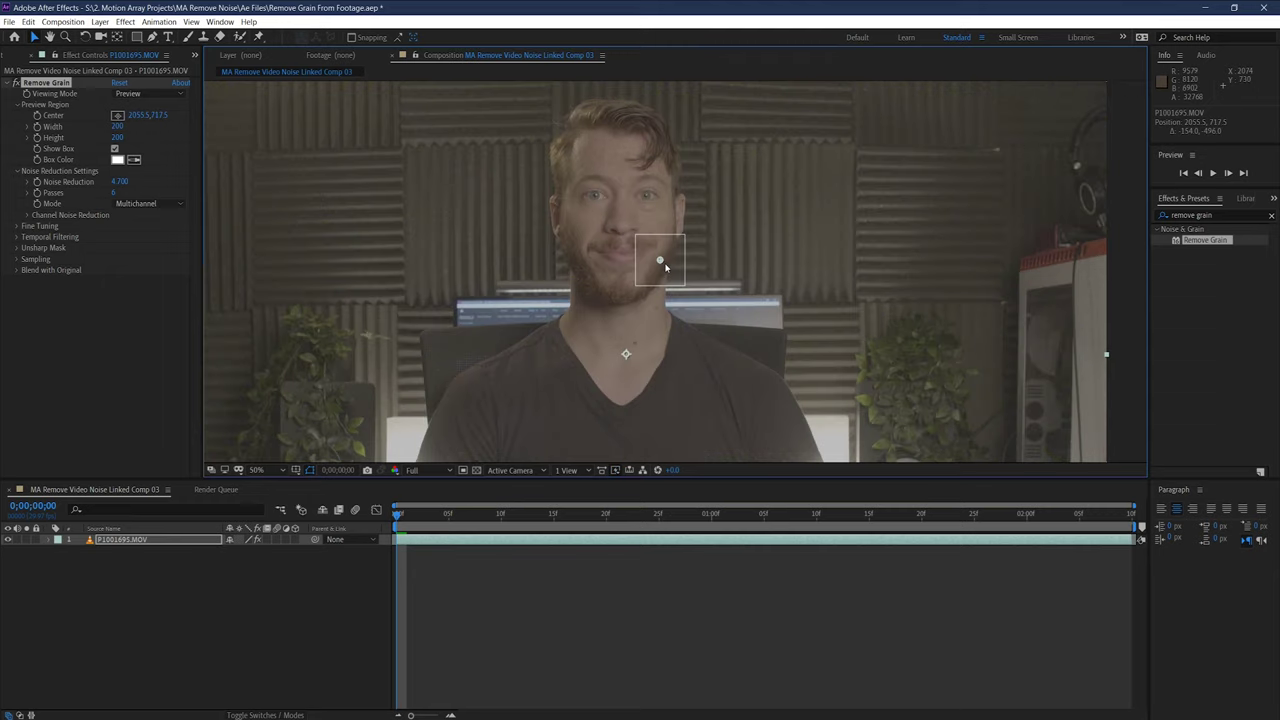
scroll(660, 262, up, 4)
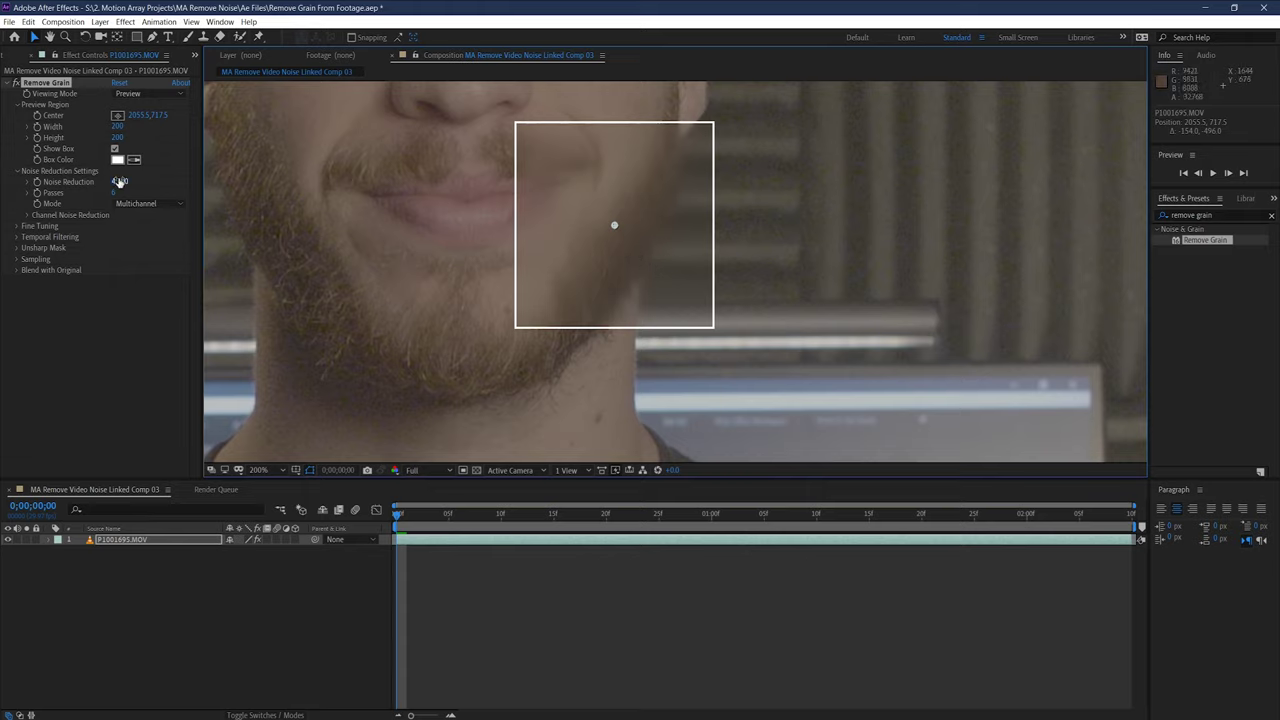
Step: Set Noise Reduction to 1.469 and Passes to 3
click(25, 182)
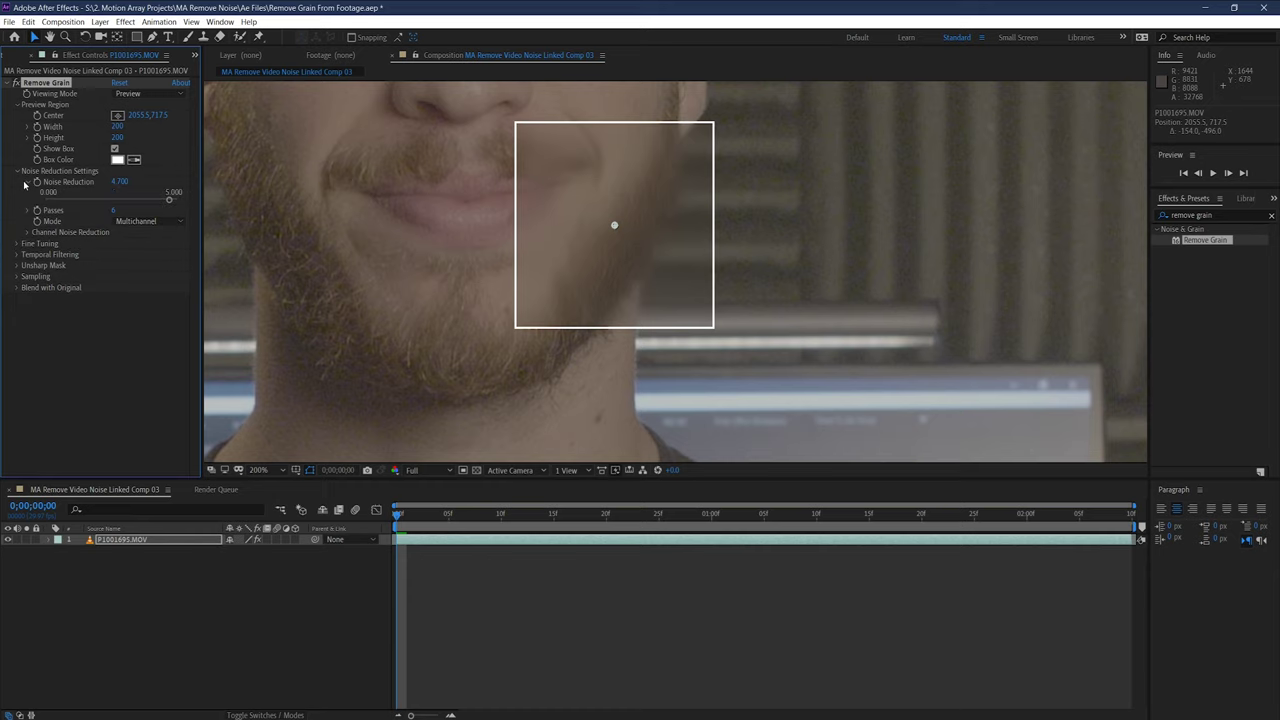
drag(169, 200, 104, 203)
drag(113, 211, 111, 218)
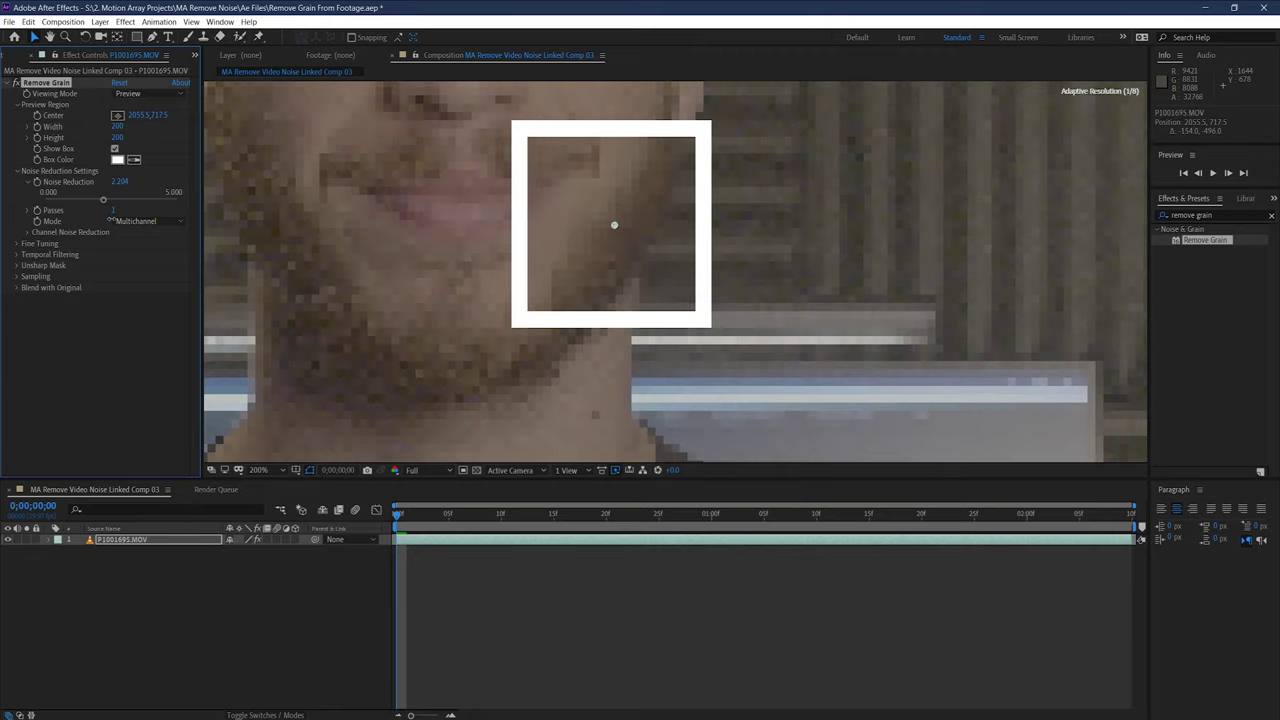
click(27, 211)
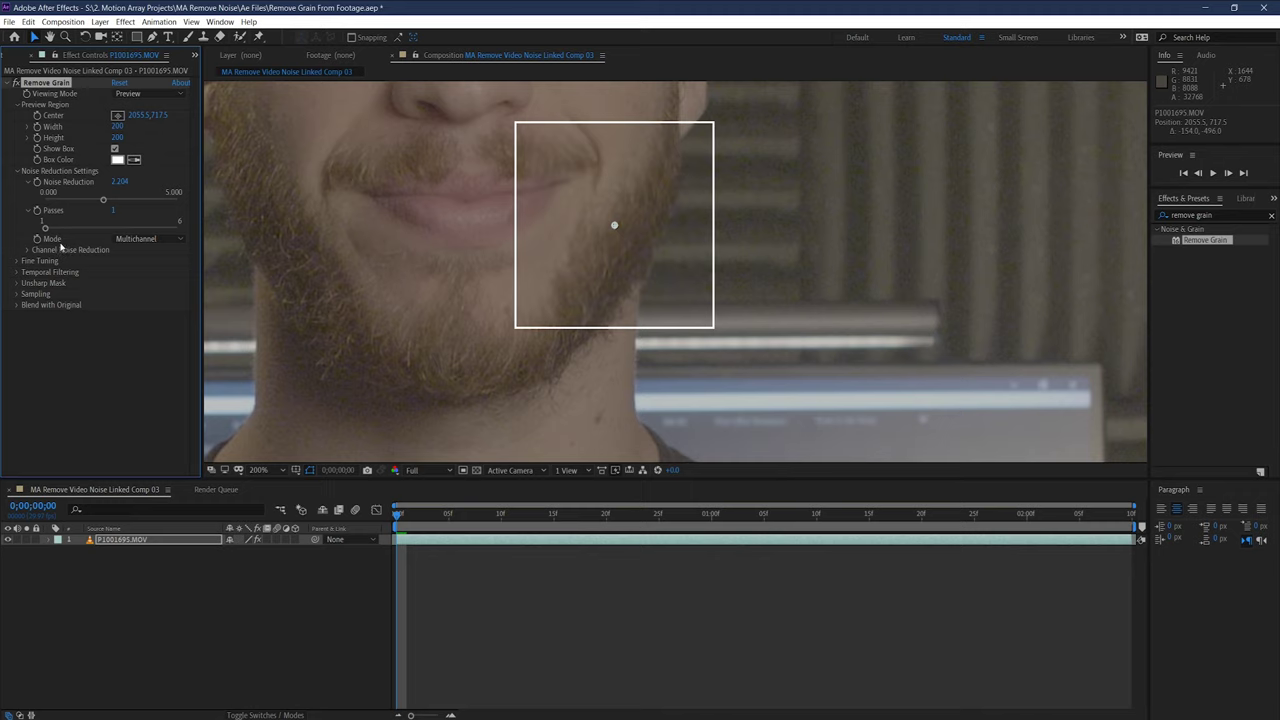
drag(43, 230, 87, 226)
drag(103, 199, 85, 205)
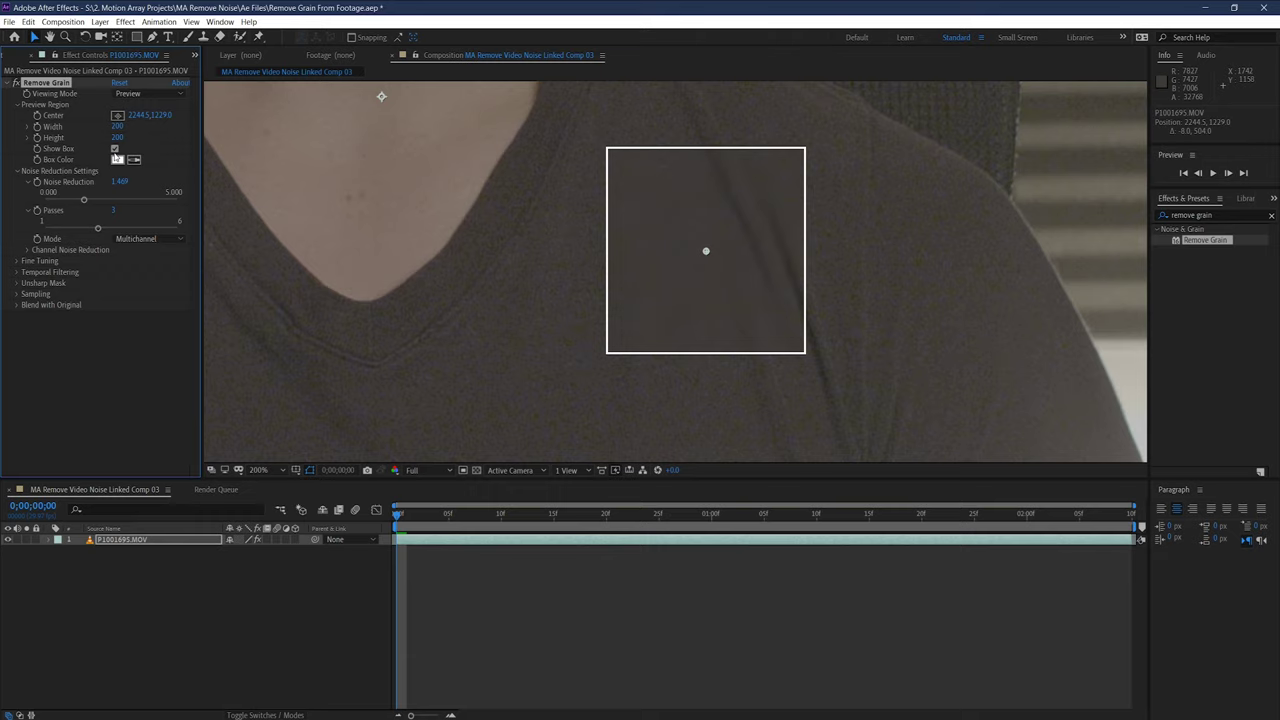
Step: Leave Mode on Multichannel and expand Fine Tuning to show Chroma Suppression 1.000, Texture 0.100, Noise Size Bias 0.000
scroll(426, 251, down, 6)
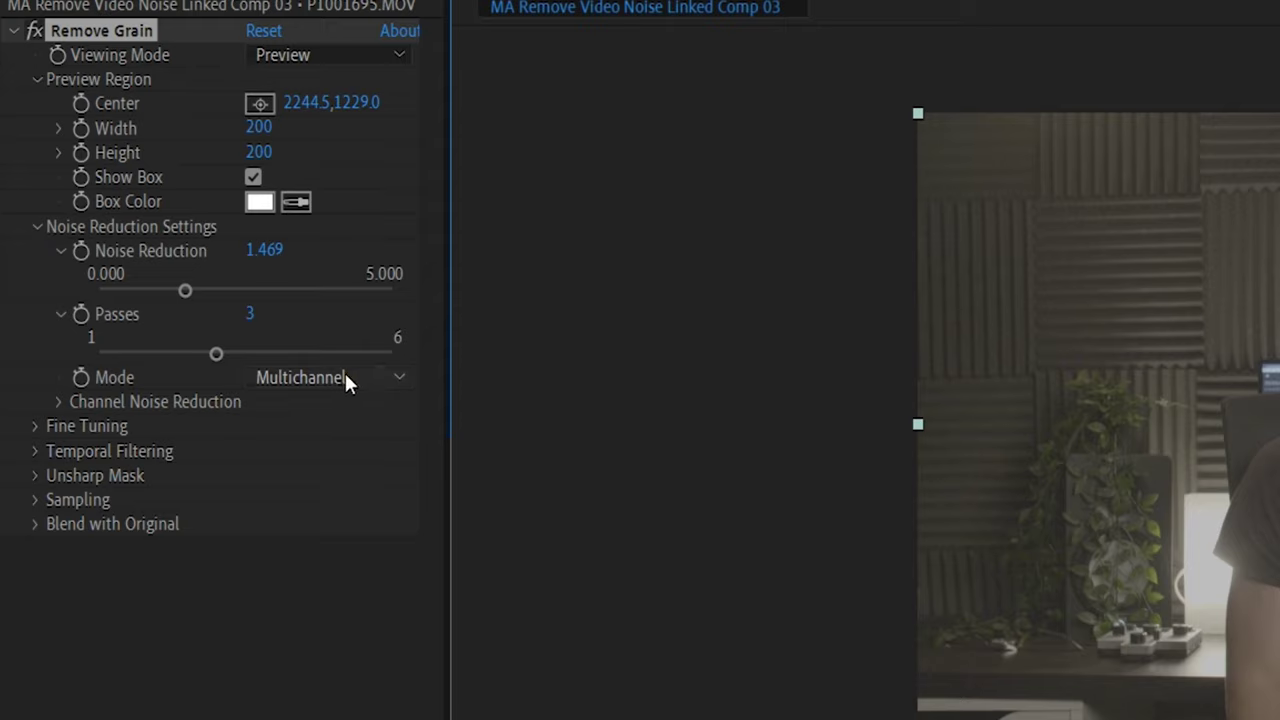
click(358, 377)
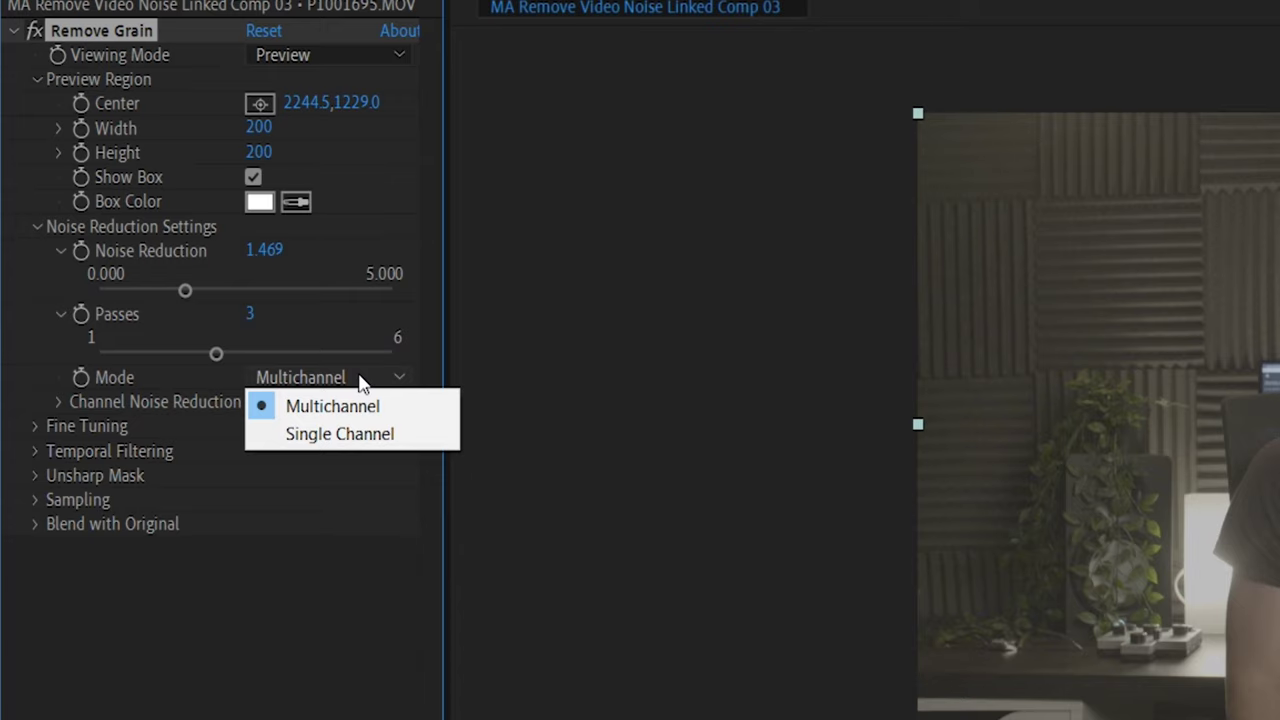
click(12, 376)
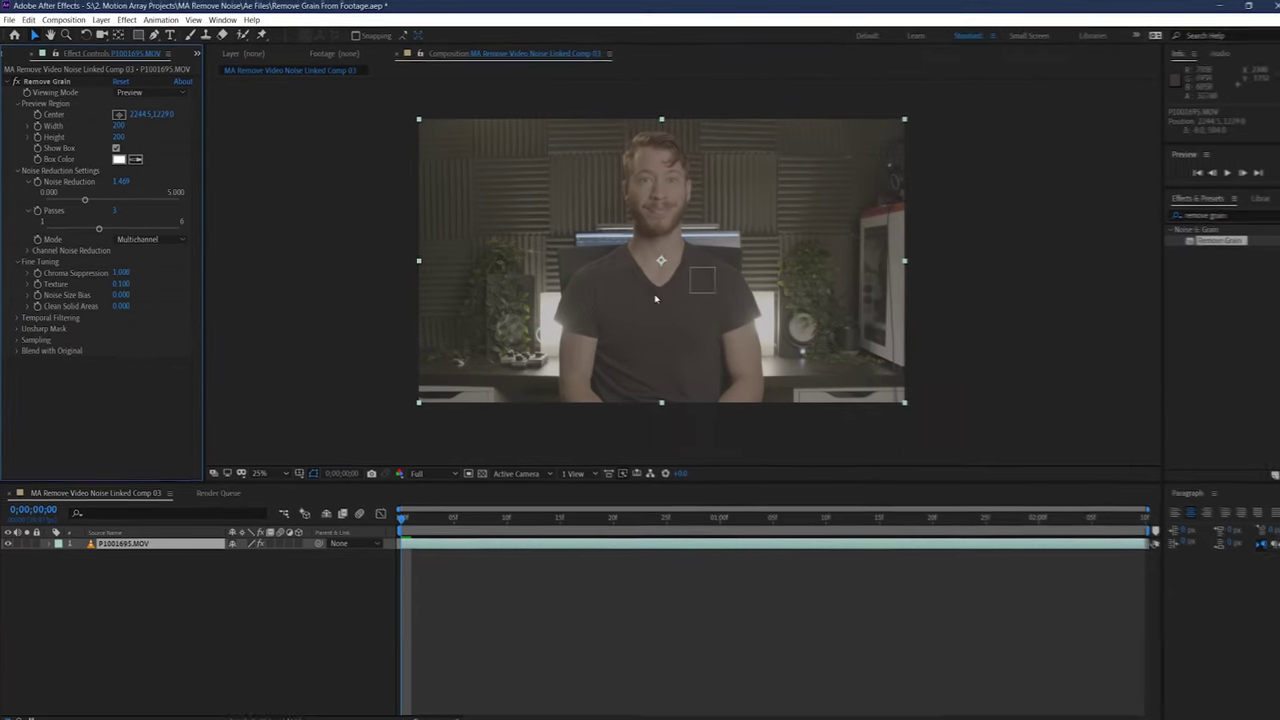
Step: Pan toward the shoulder and raise Chroma Suppression to 4.028
scroll(685, 285, up, 4)
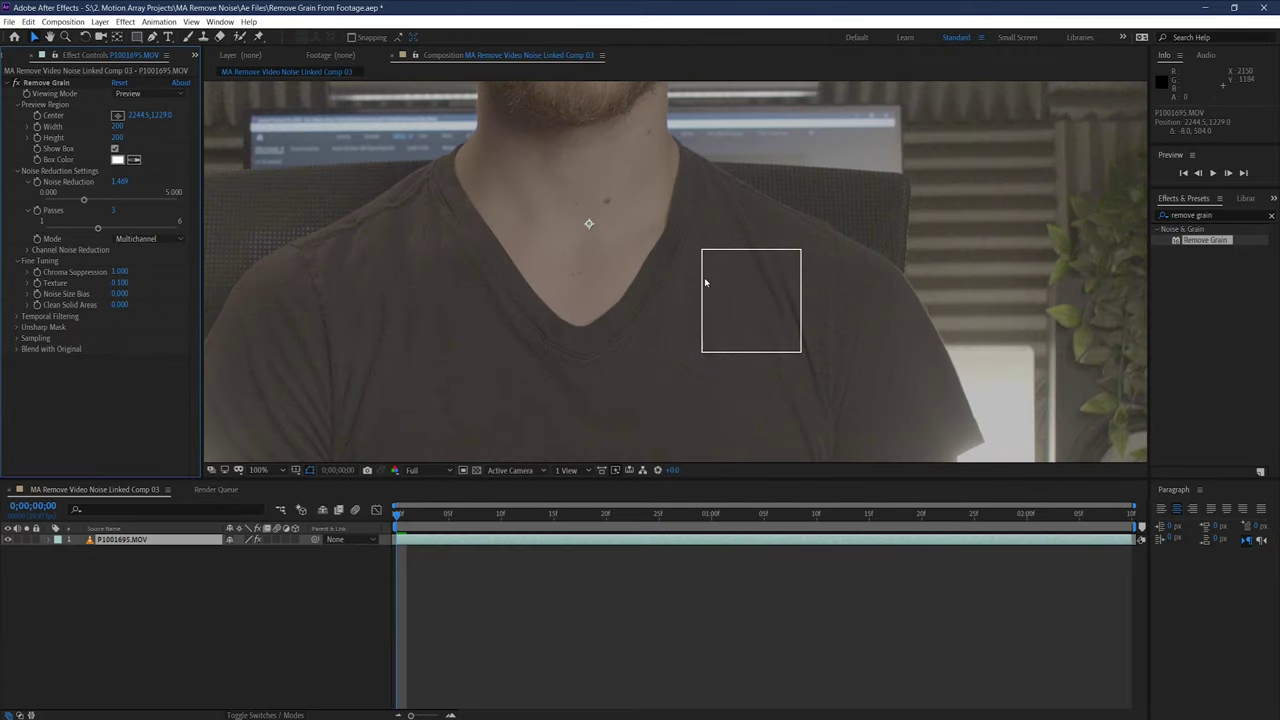
scroll(768, 300, up, 2)
key(h)
drag(854, 317, 655, 234)
key(v)
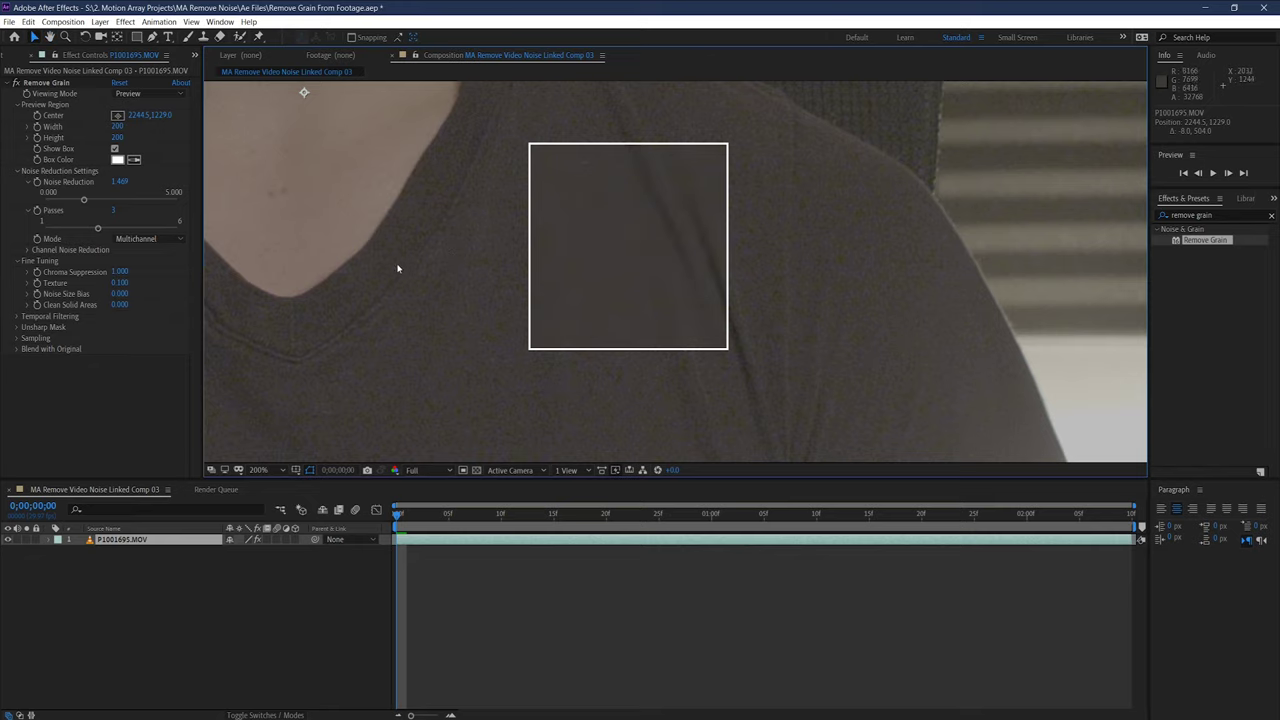
click(26, 272)
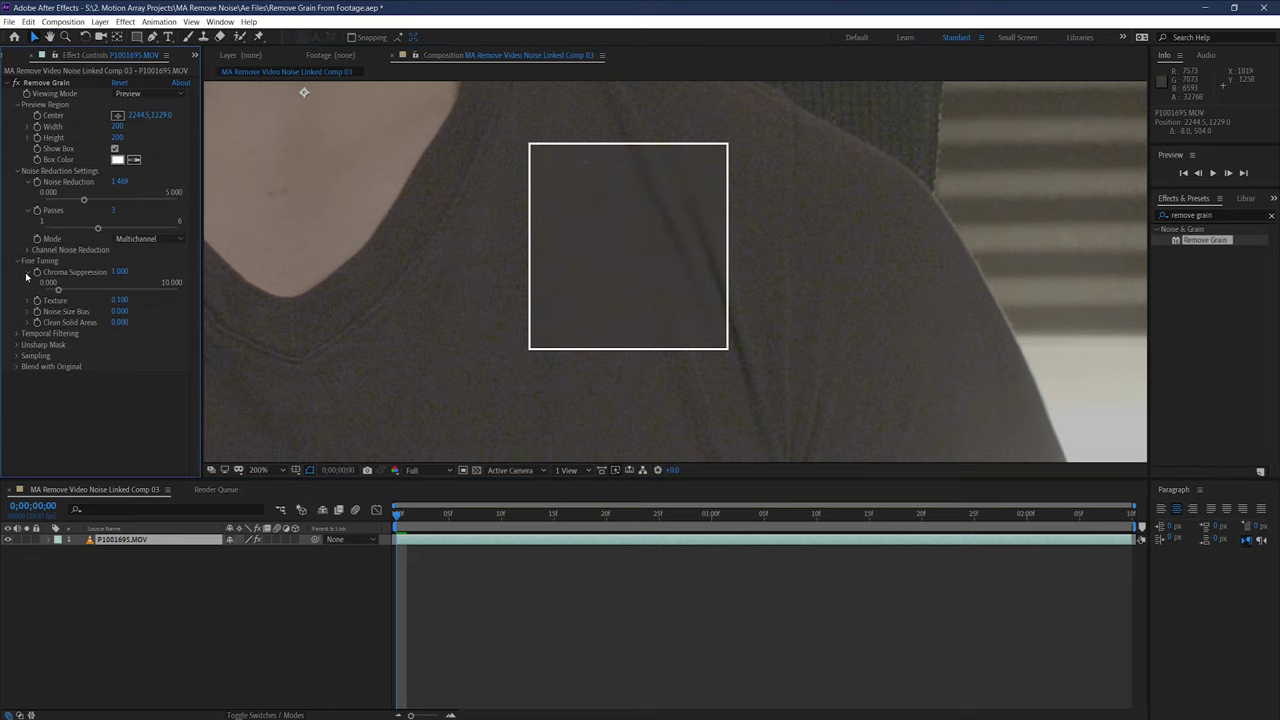
drag(61, 291, 99, 293)
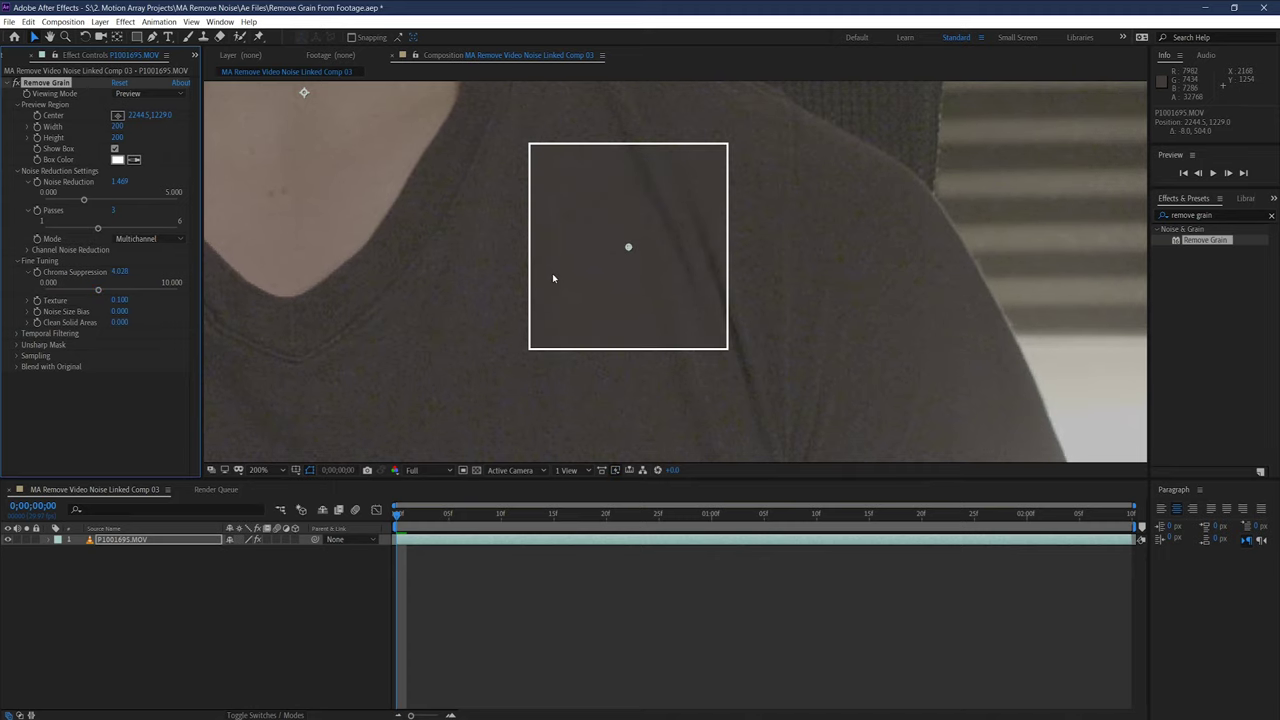
Step: Reframe the view near the beard, expand the Texture slider, and zoom out to 100%
key(h)
mouse_move(551, 277)
mouse_down()
mouse_move(549, 291)
mouse_move(526, 279)
mouse_up()
key(v)
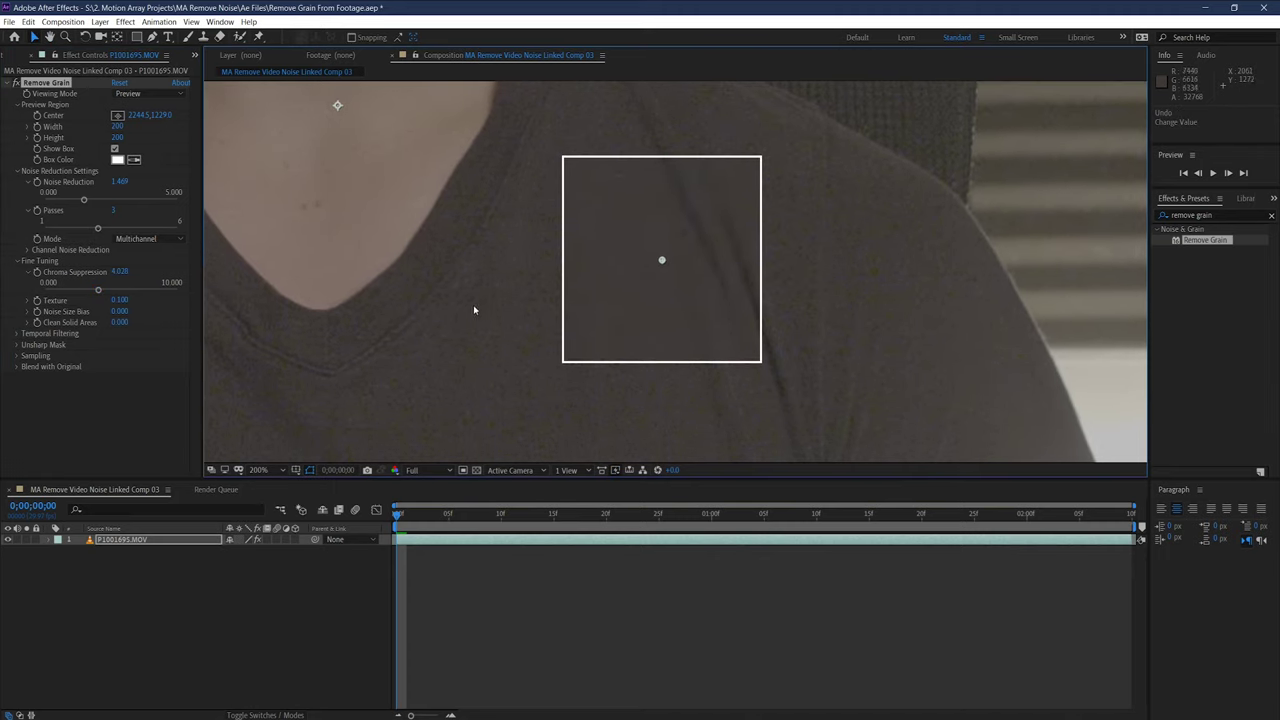
click(30, 302)
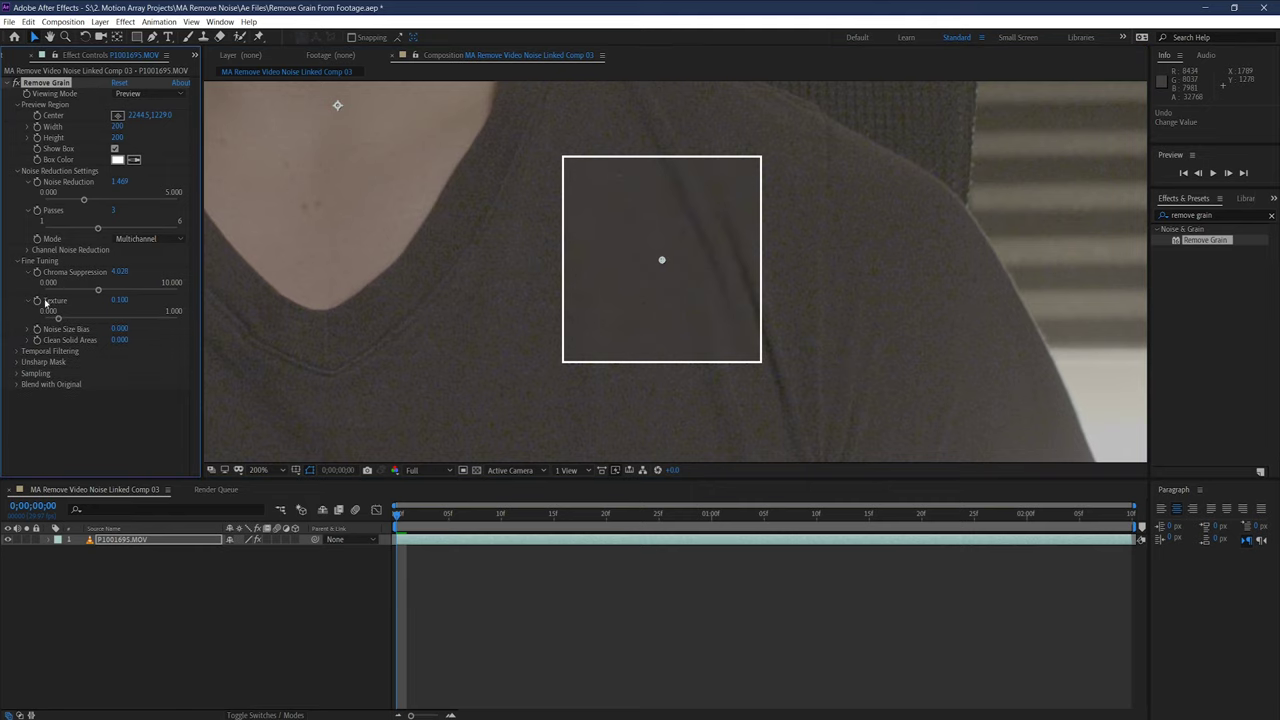
key(comma)
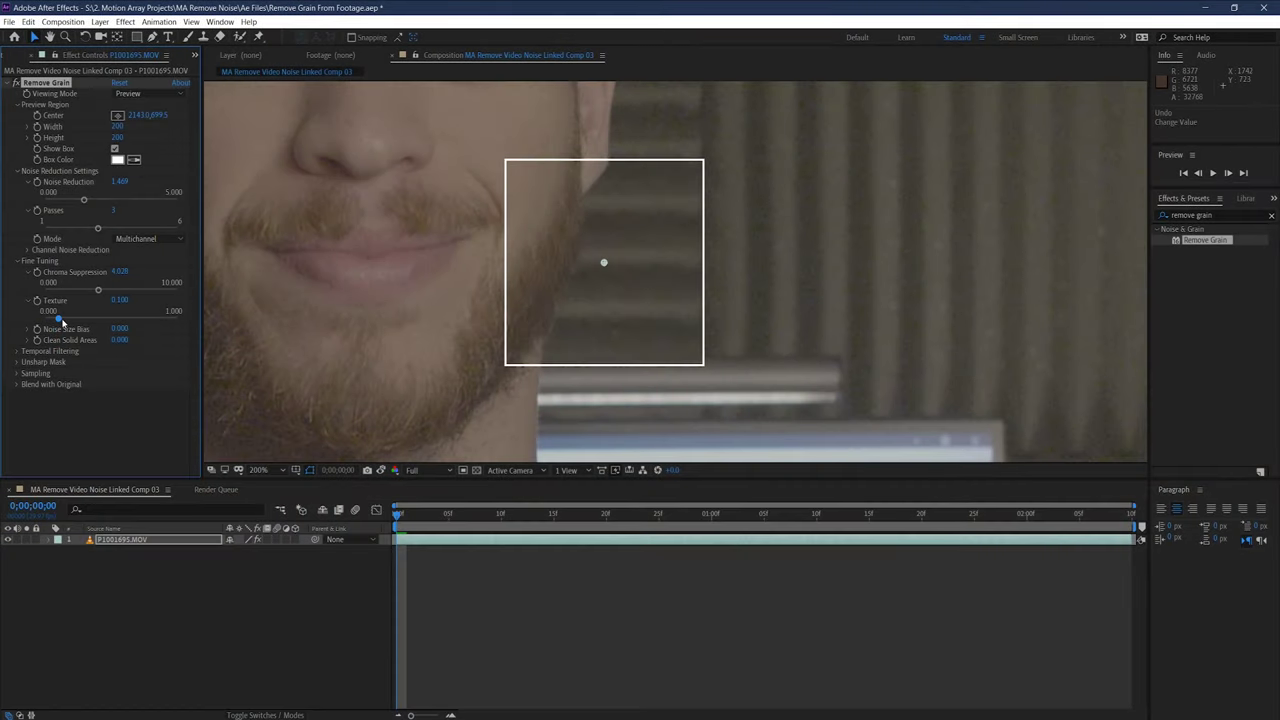
Step: Sweep Texture through its range and settle it at 0.246
drag(59, 320, 44, 319)
drag(44, 320, 117, 321)
drag(117, 320, 191, 324)
drag(173, 318, 80, 319)
Step: Expand Noise Size Bias and set it to 0.005
click(29, 329)
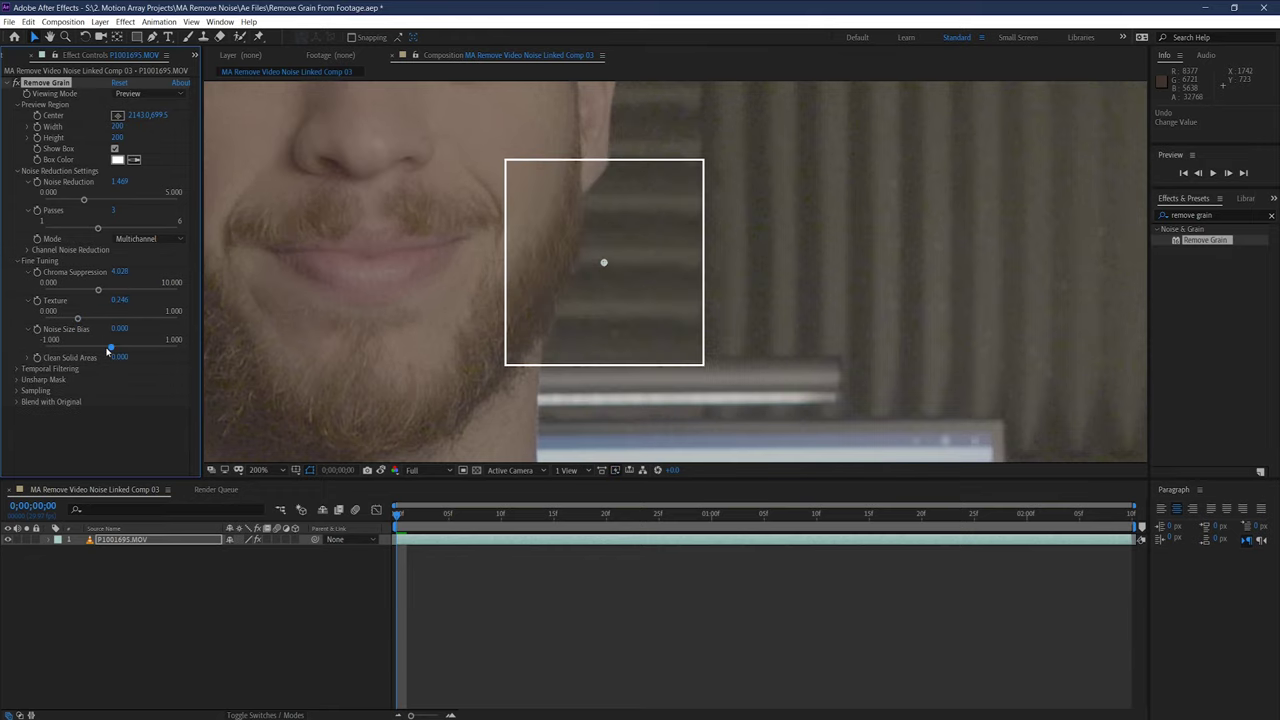
drag(107, 350, 54, 347)
drag(54, 347, 160, 352)
drag(160, 350, 110, 346)
Step: Move the preview region onto the shirt at 2074.0,1536.5 and set Clean Solid Areas to 0.256
click(28, 358)
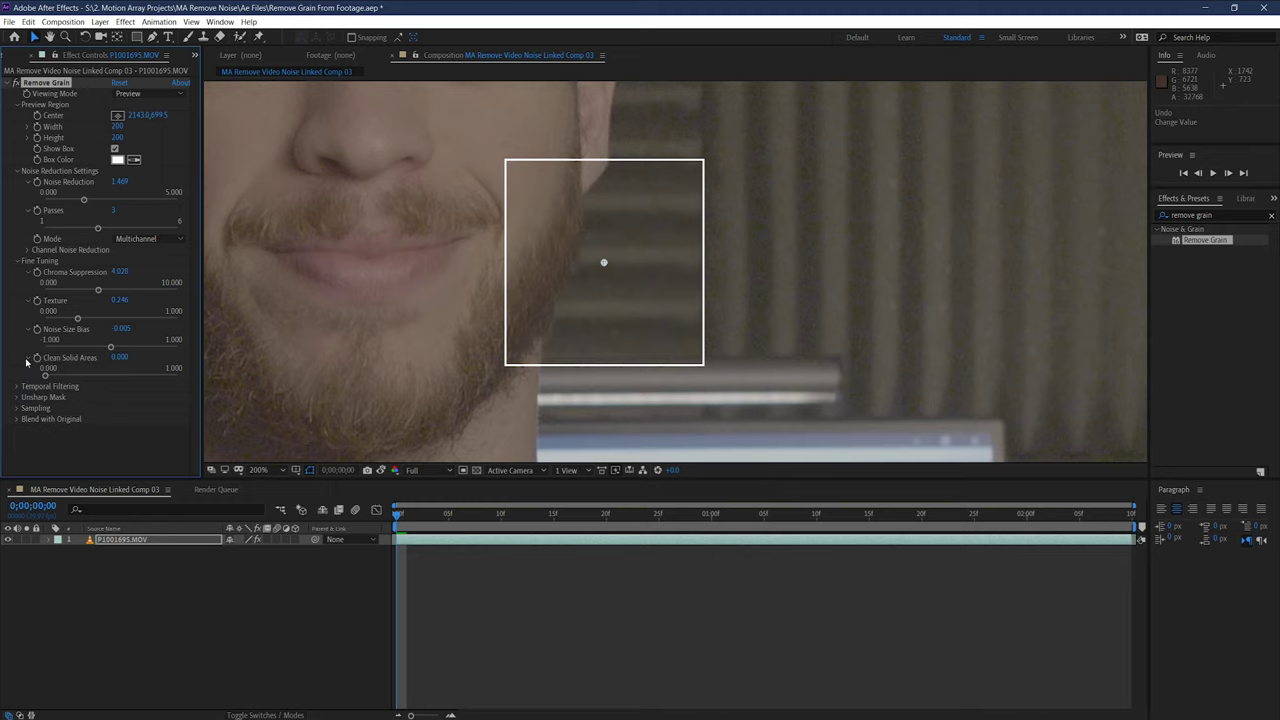
scroll(494, 308, down, 2)
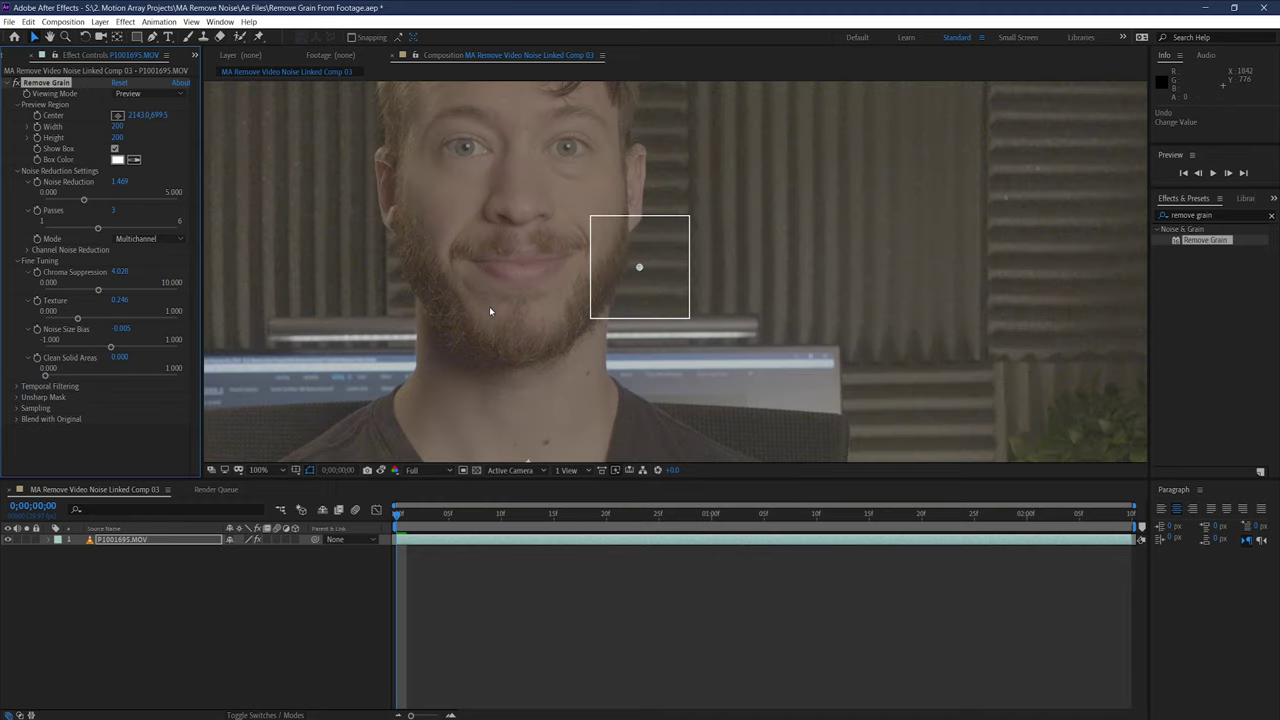
scroll(489, 306, down, 2)
drag(657, 268, 647, 441)
scroll(647, 441, up, 2)
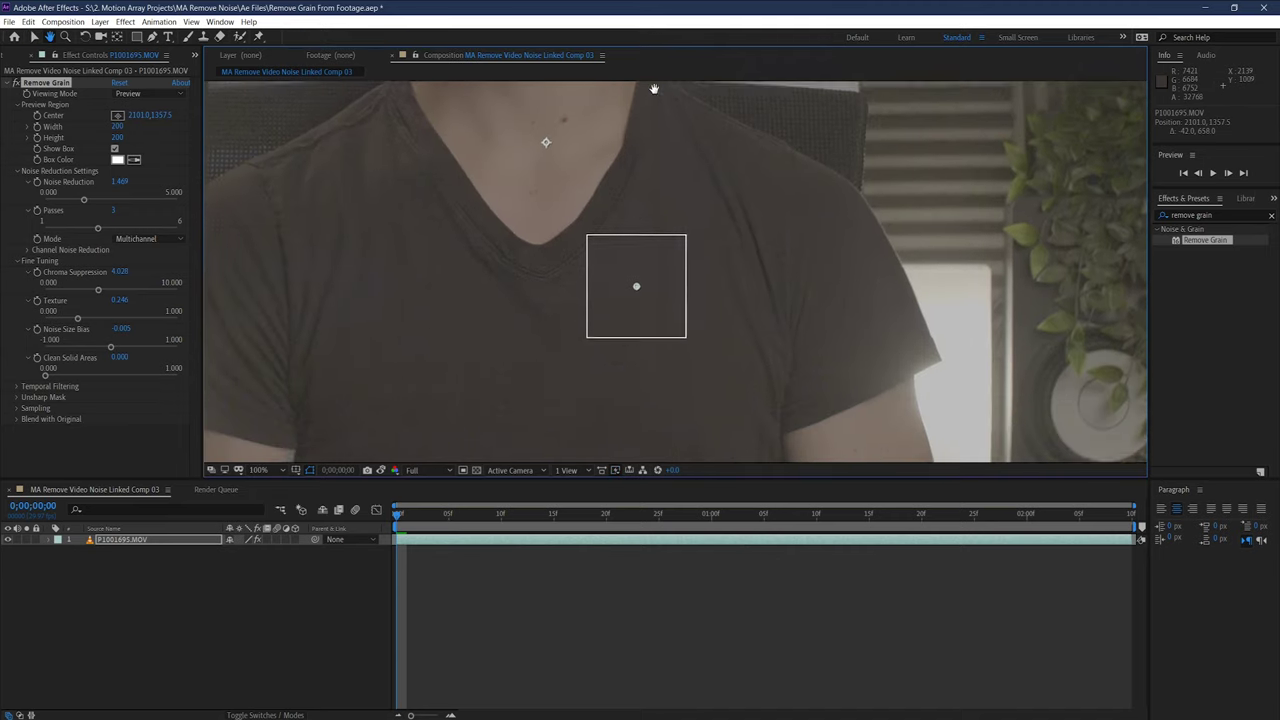
drag(634, 277, 653, 222)
scroll(620, 369, up, 2)
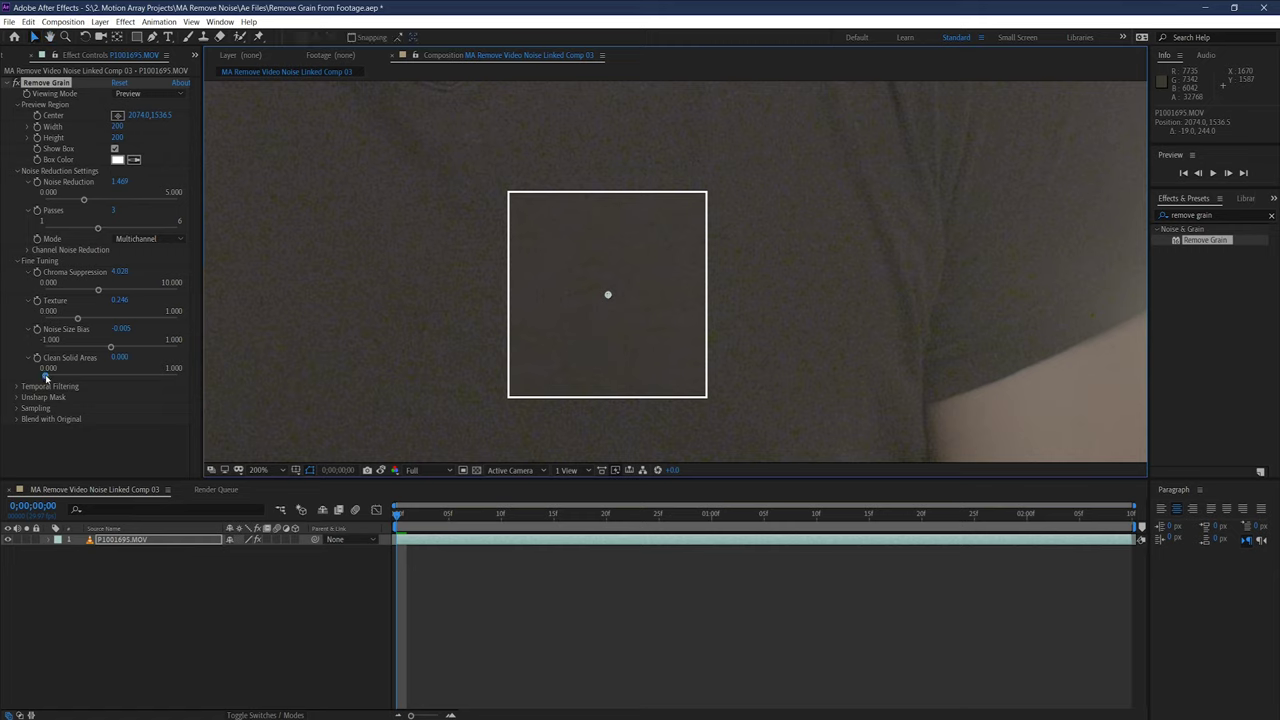
drag(46, 375, 194, 376)
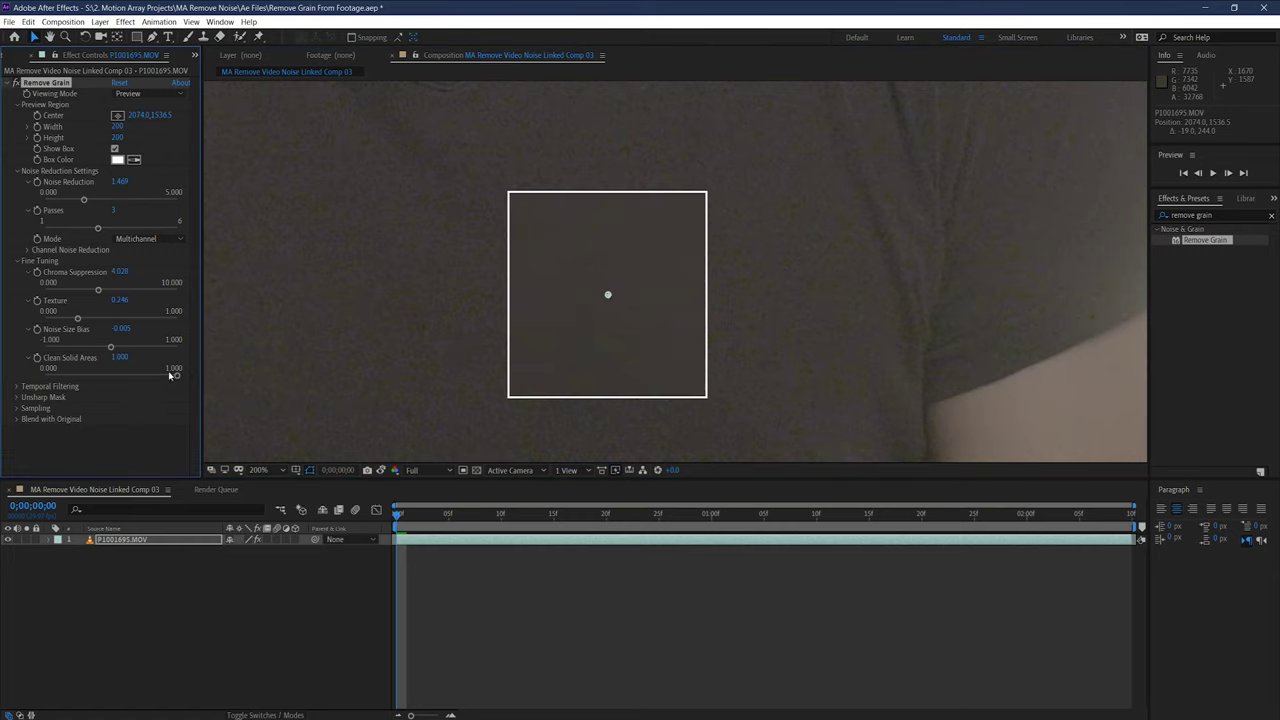
drag(172, 375, 80, 378)
Step: Enable Remove Grain's Temporal Filtering, then step through the clip at 50% to check motion
click(16, 387)
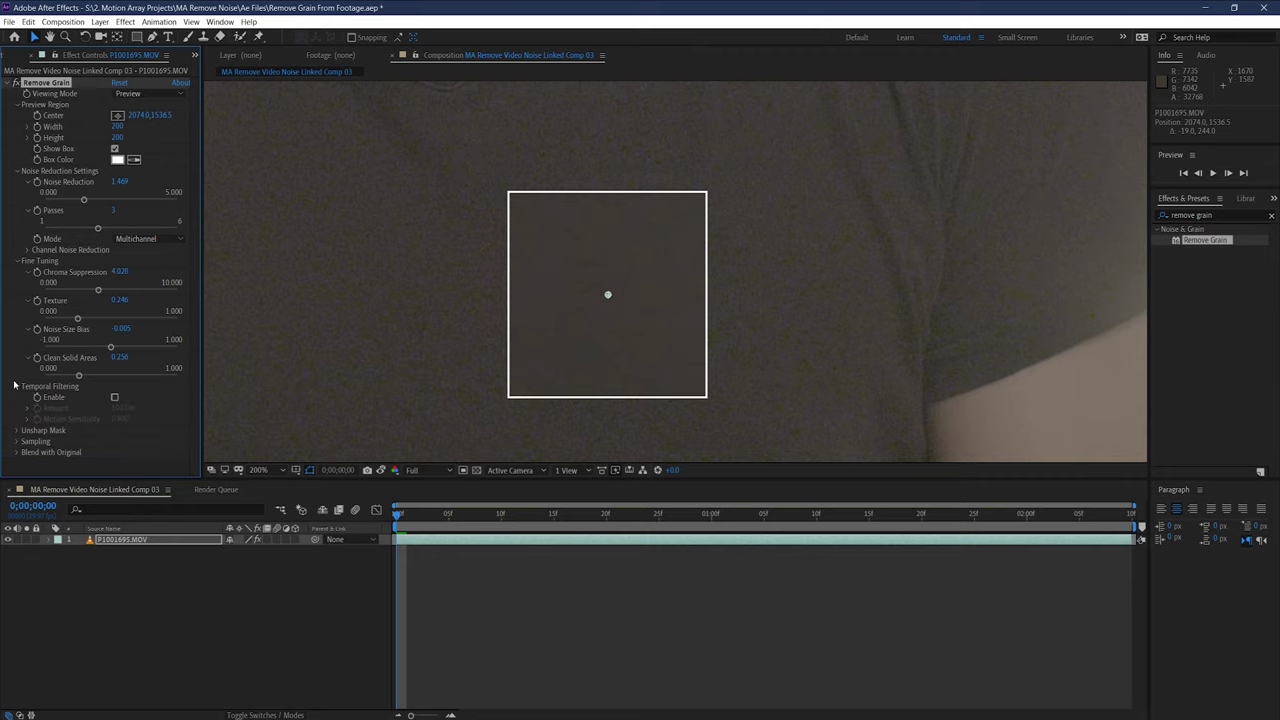
click(114, 398)
key(comma)
key(comma)
key(comma)
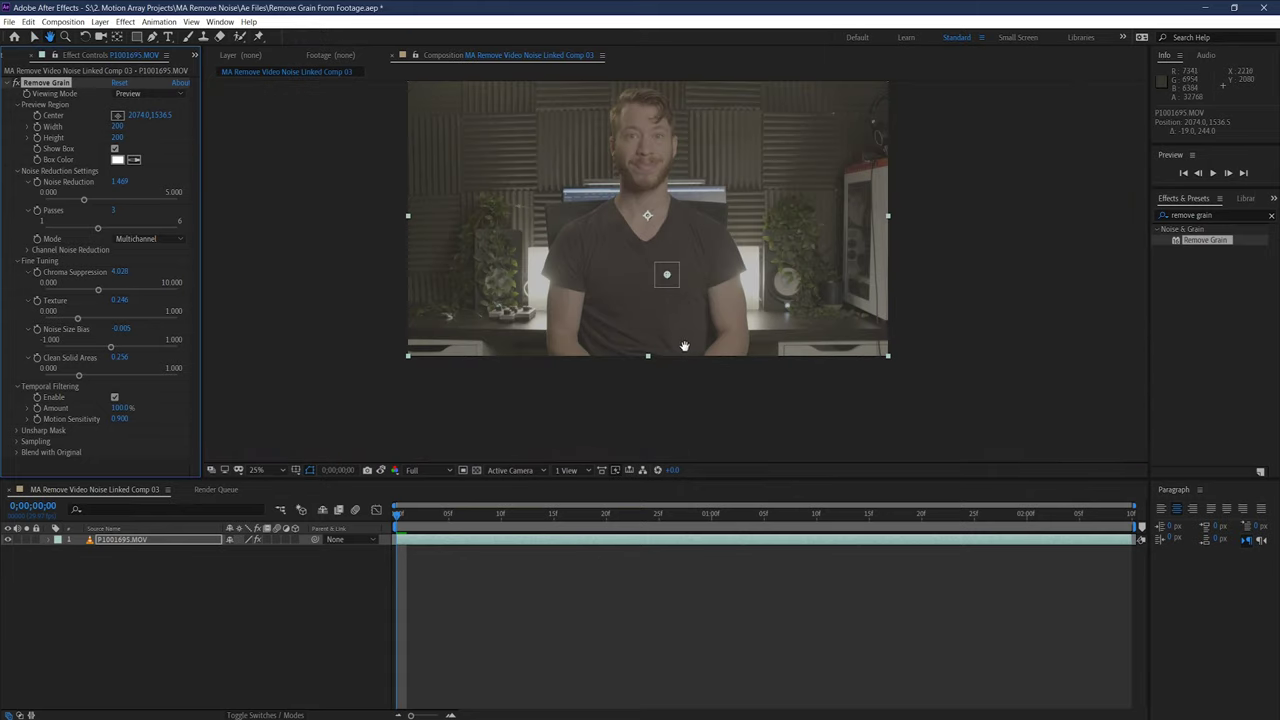
key(period)
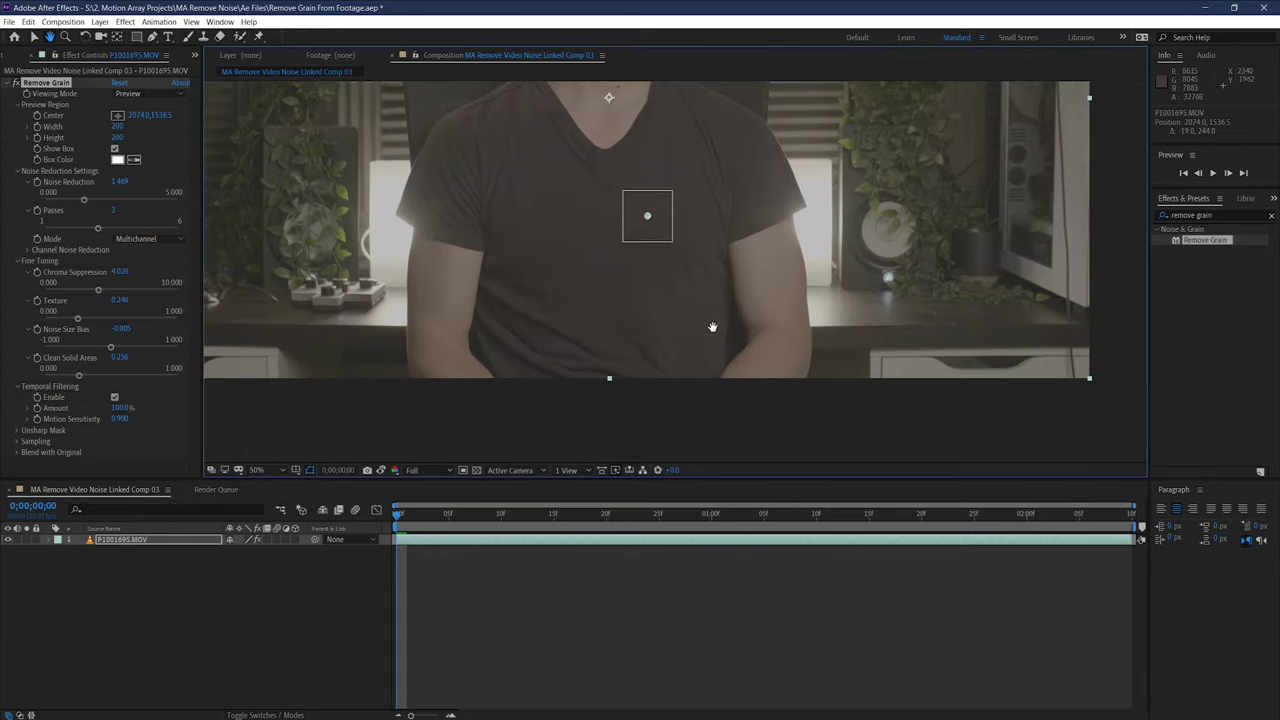
drag(398, 522, 603, 527)
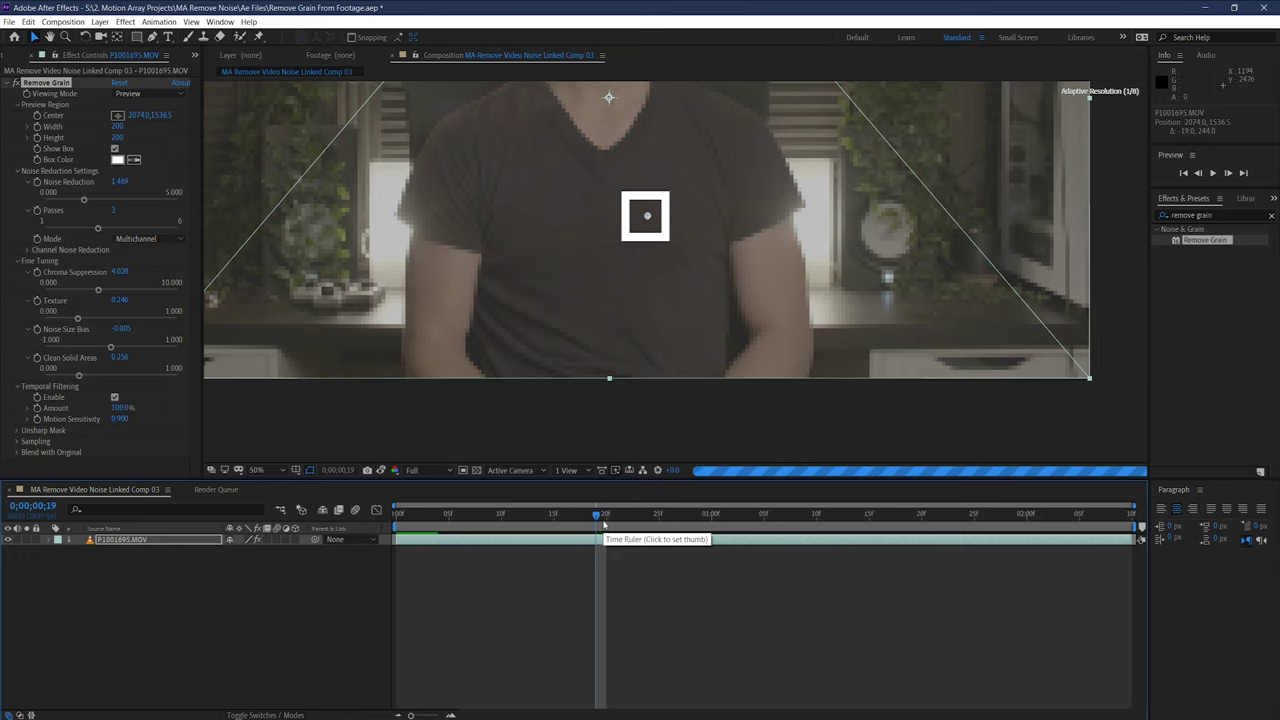
key(Page_Down)
key(Page_Down)
key(Page_Down)
key(Page_Down)
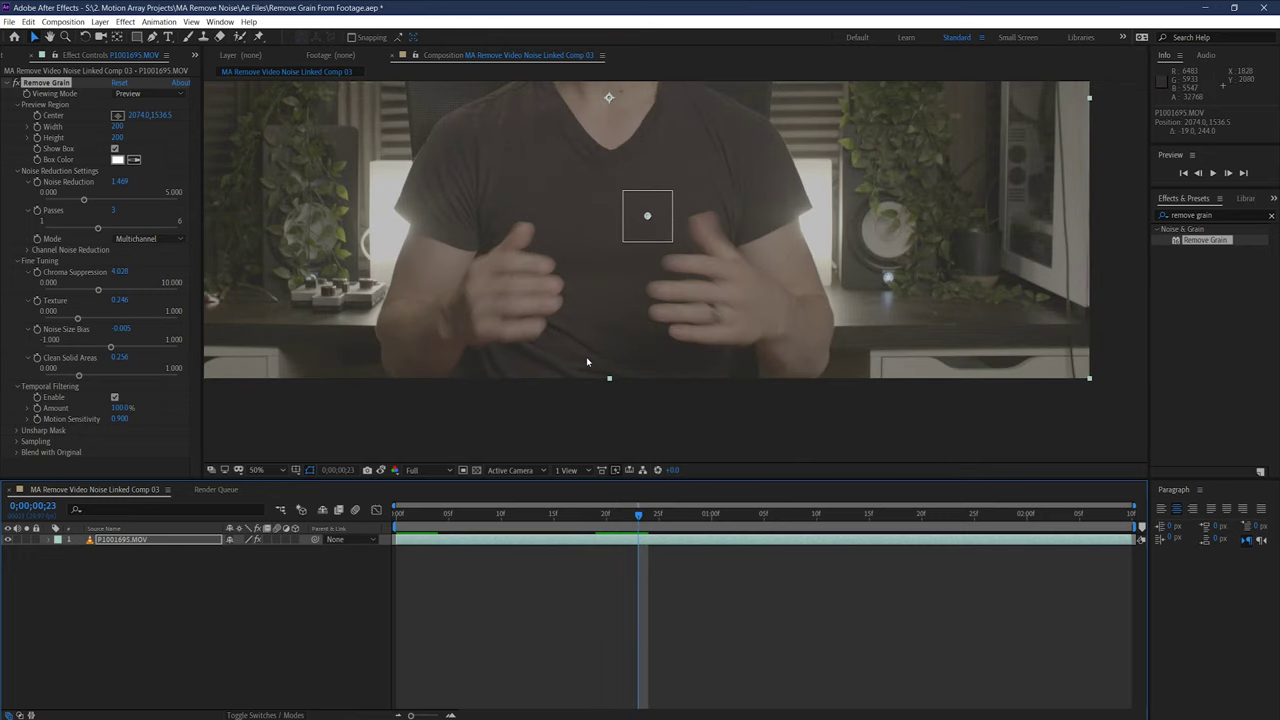
key(Page_Down)
Step: Switch the Viewing Mode to Final Output and set Motion Sensitivity to 0.339
click(168, 94)
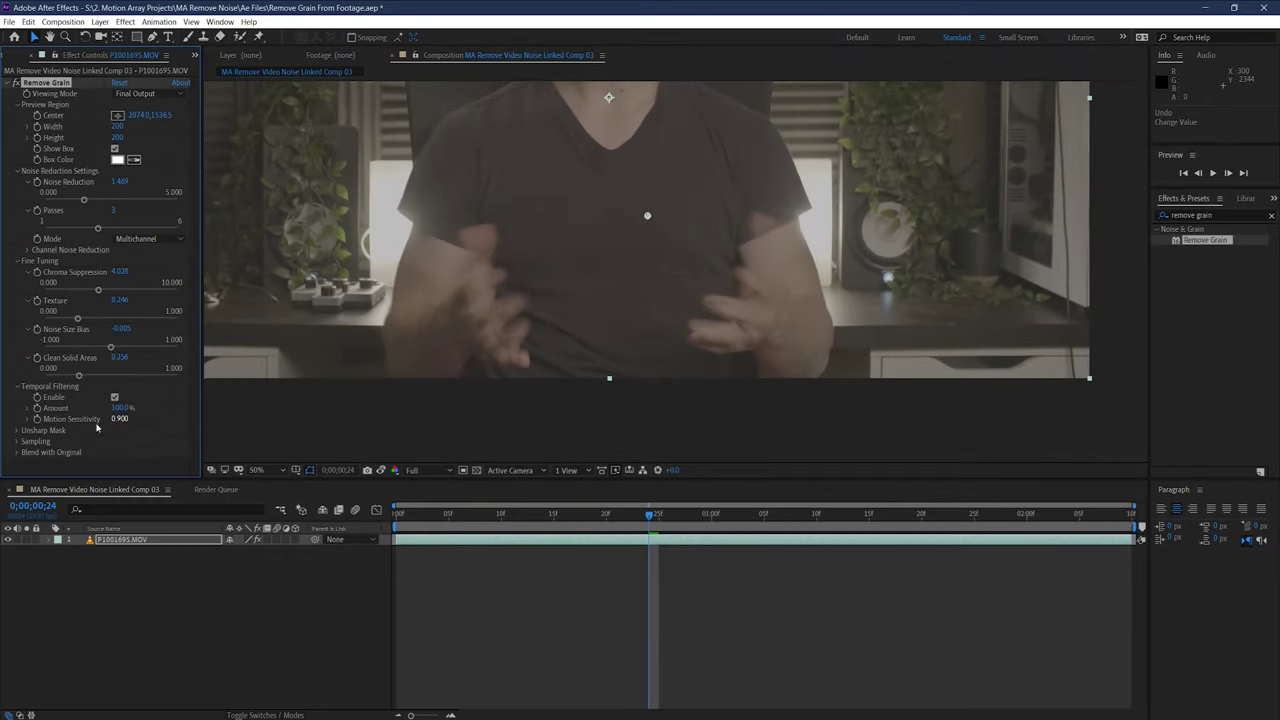
click(29, 420)
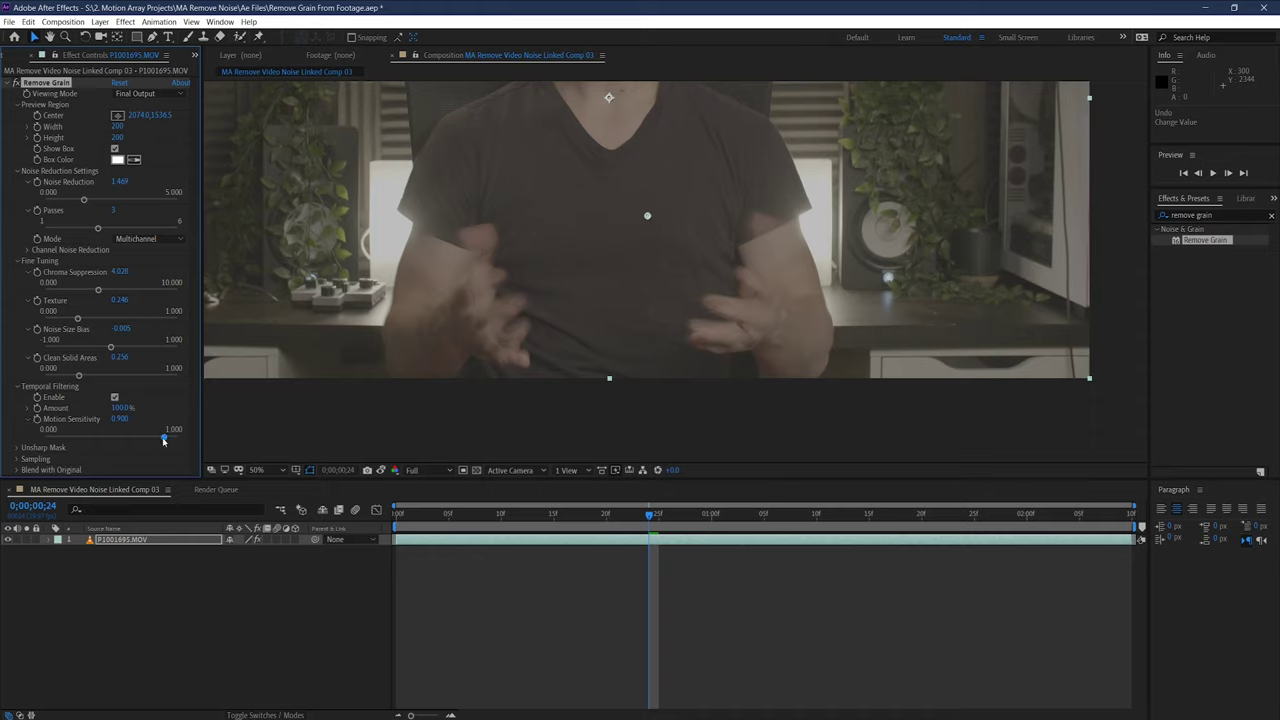
drag(164, 441, 110, 441)
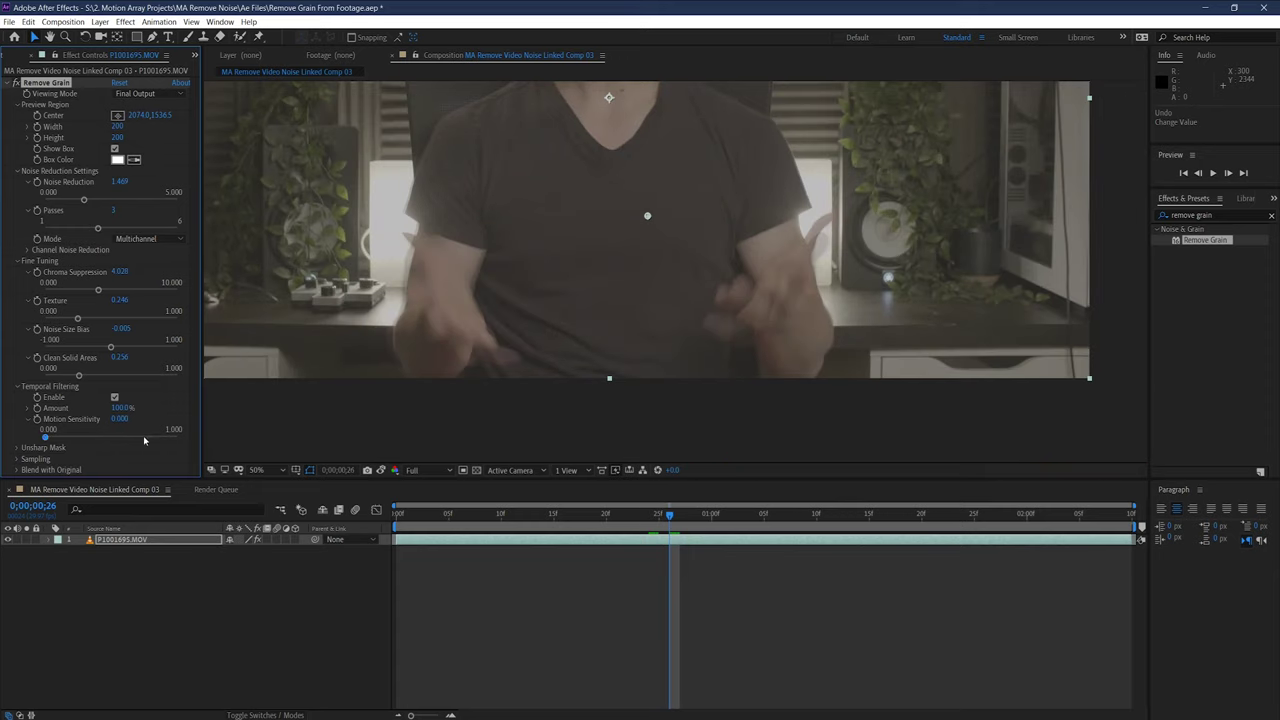
mouse_move(144, 441)
mouse_down()
mouse_move(165, 441)
mouse_move(88, 418)
mouse_move(125, 452)
mouse_up()
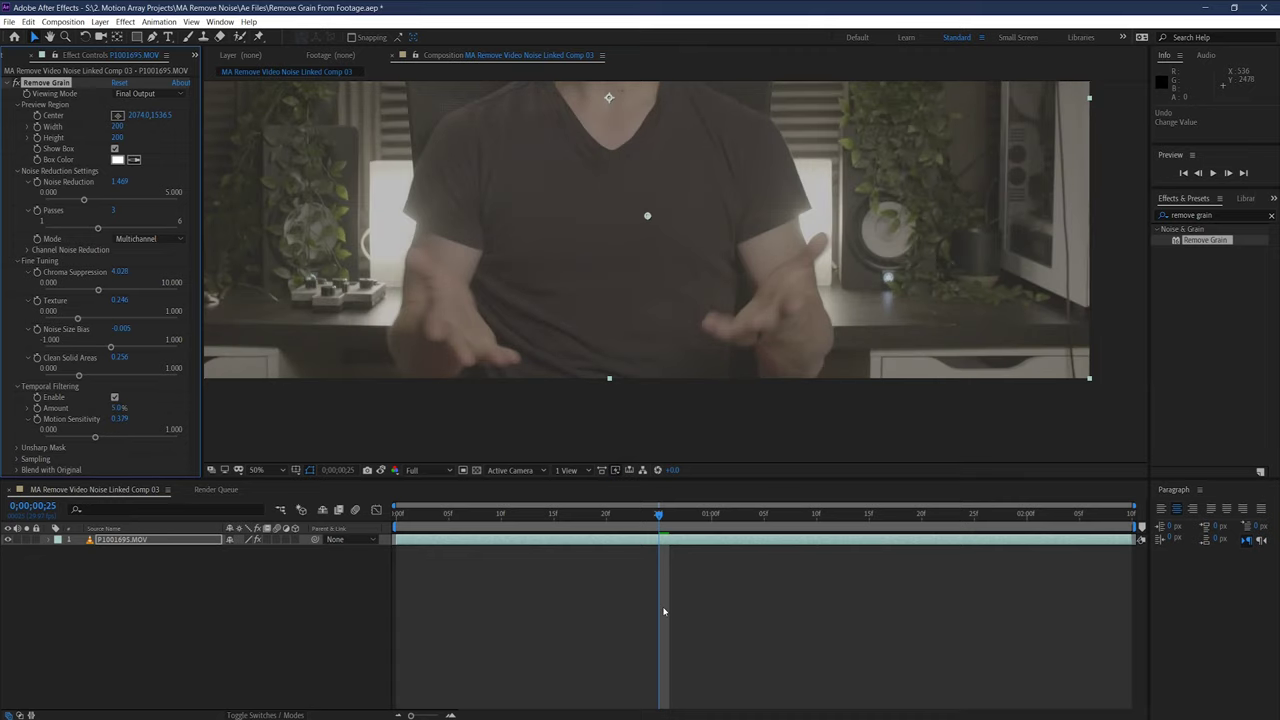
scroll(656, 348, down, 2)
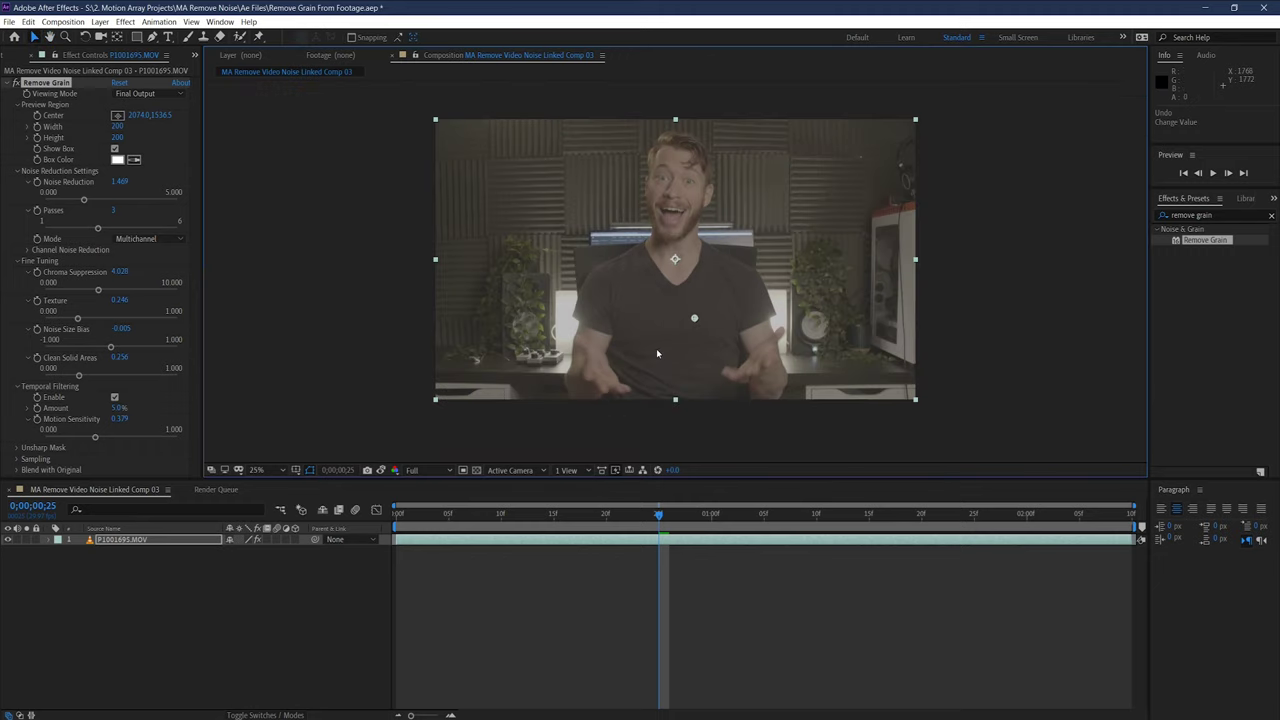
scroll(676, 270, up, 2)
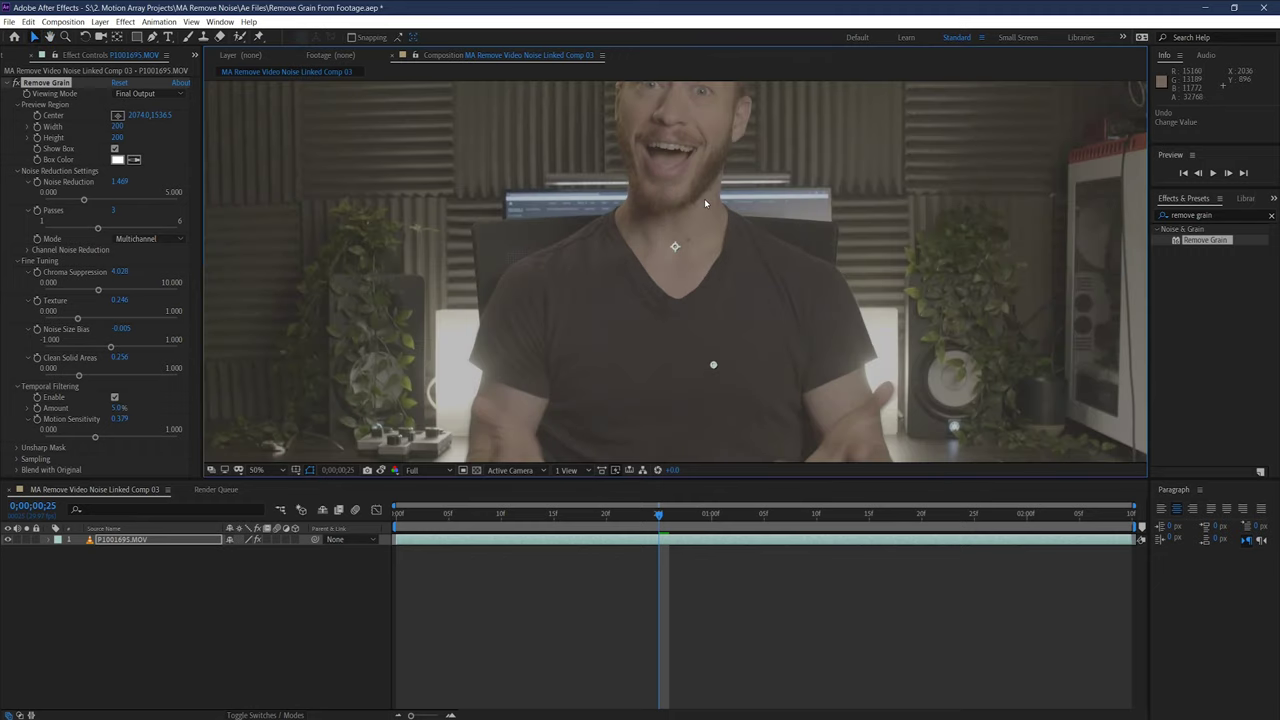
scroll(704, 198, up, 2)
drag(694, 191, 668, 428)
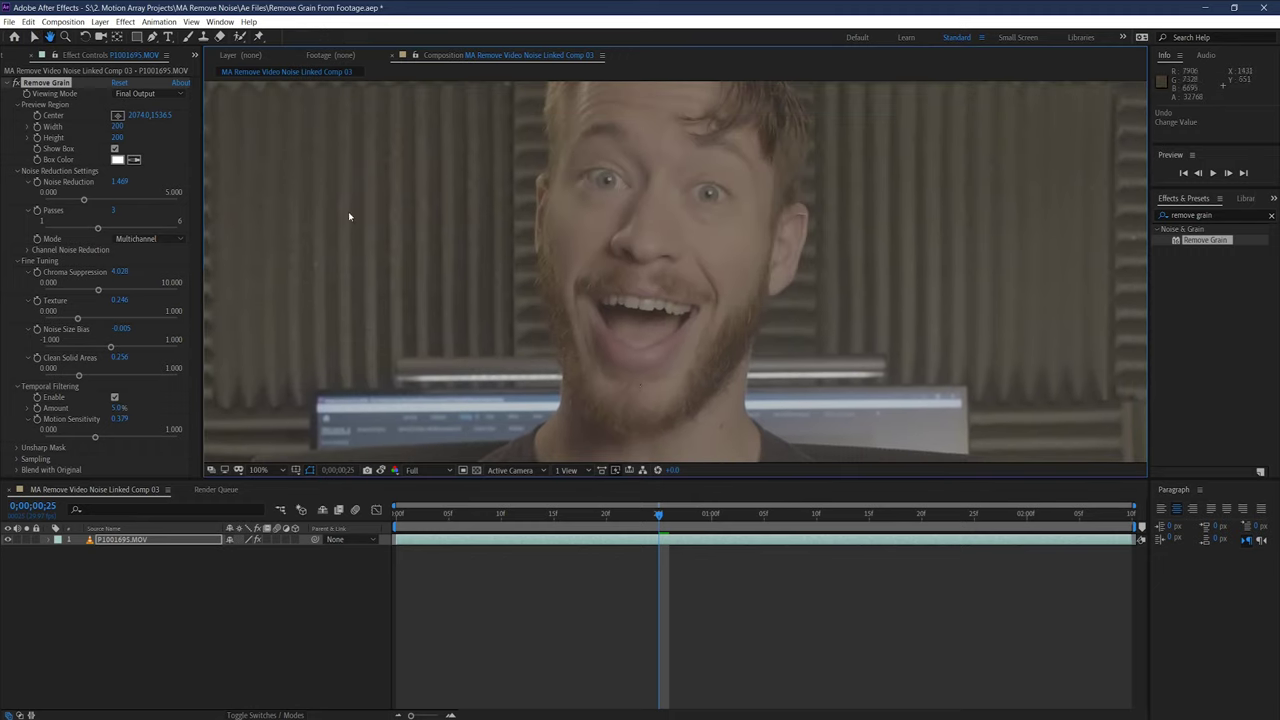
key(v)
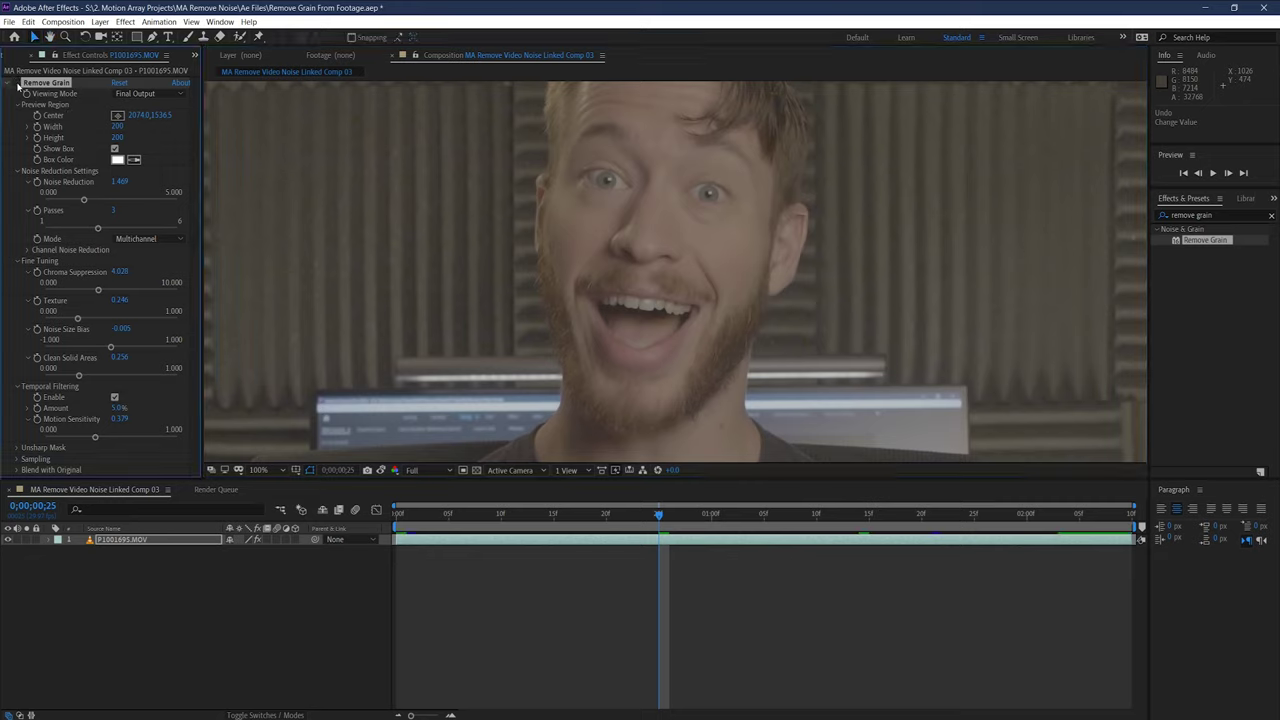
click(17, 83)
click(17, 83)
click(17, 84)
scroll(539, 249, down, 2)
key(h)
drag(617, 297, 600, 175)
scroll(600, 200, down, 1)
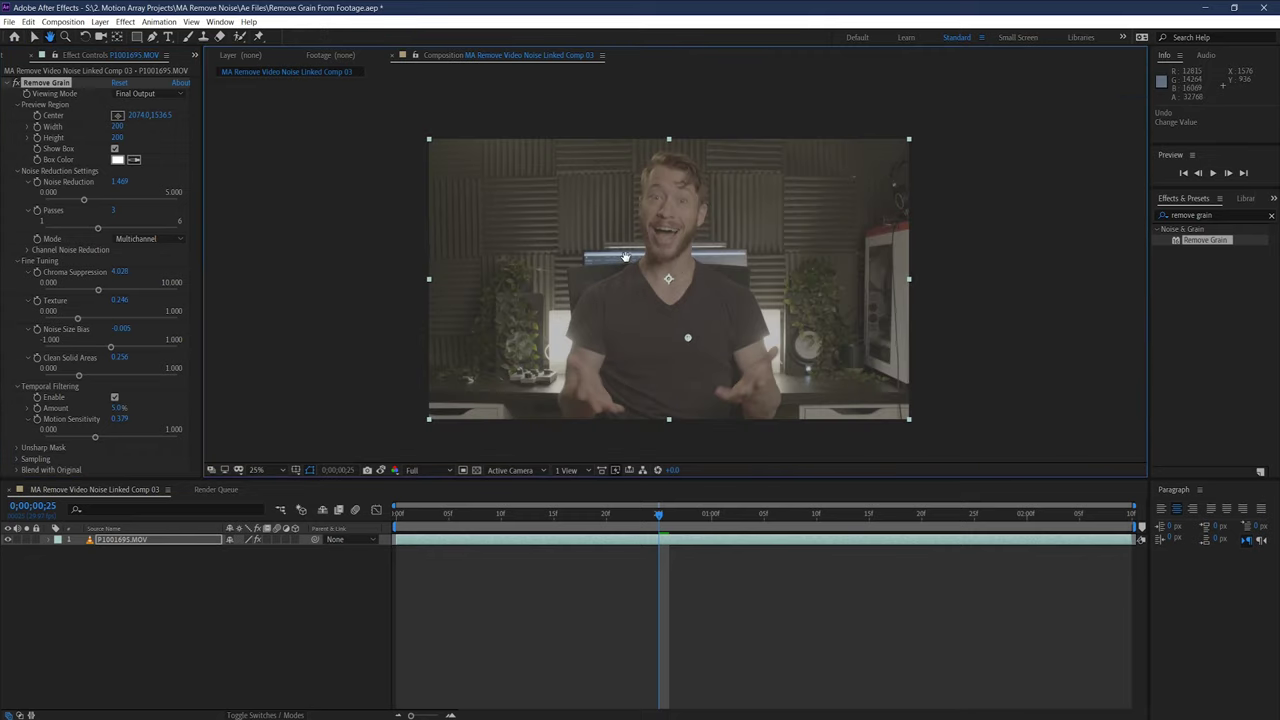
Step: Expand Unsharp Mask and raise its Amount to 0.290 while framing the face
drag(625, 255, 625, 231)
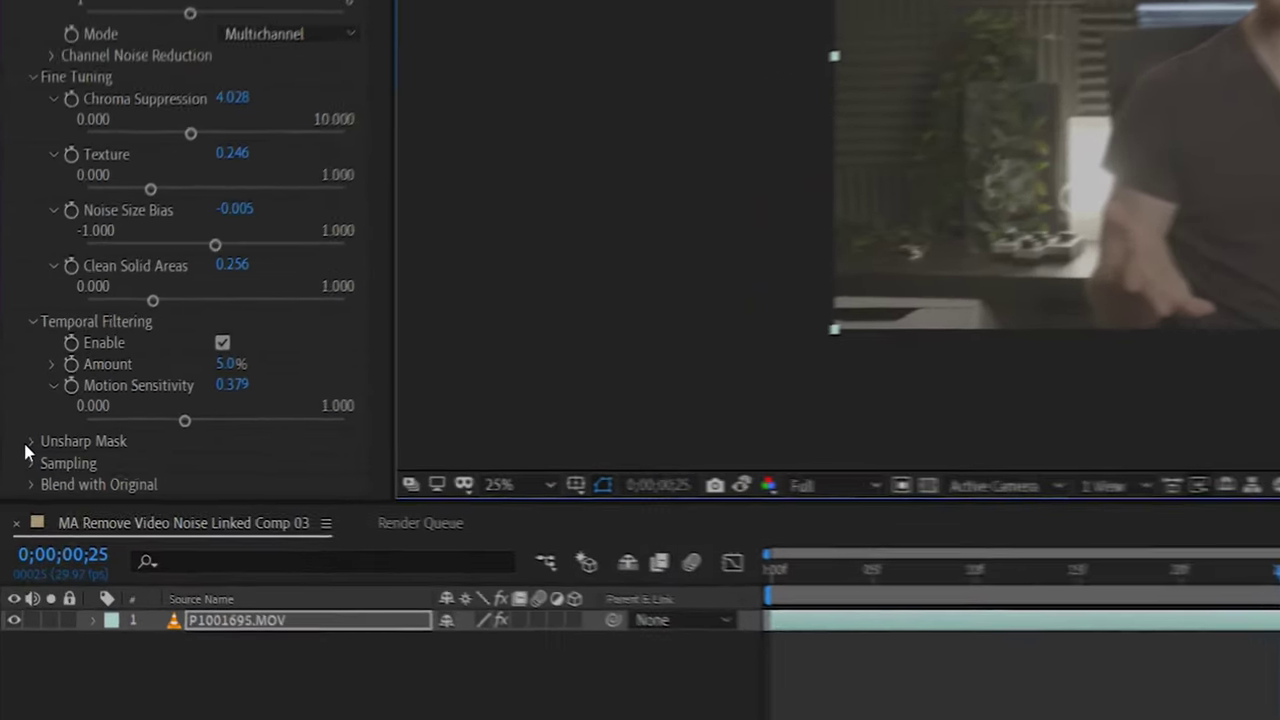
click(17, 447)
scroll(28, 445, down, 1)
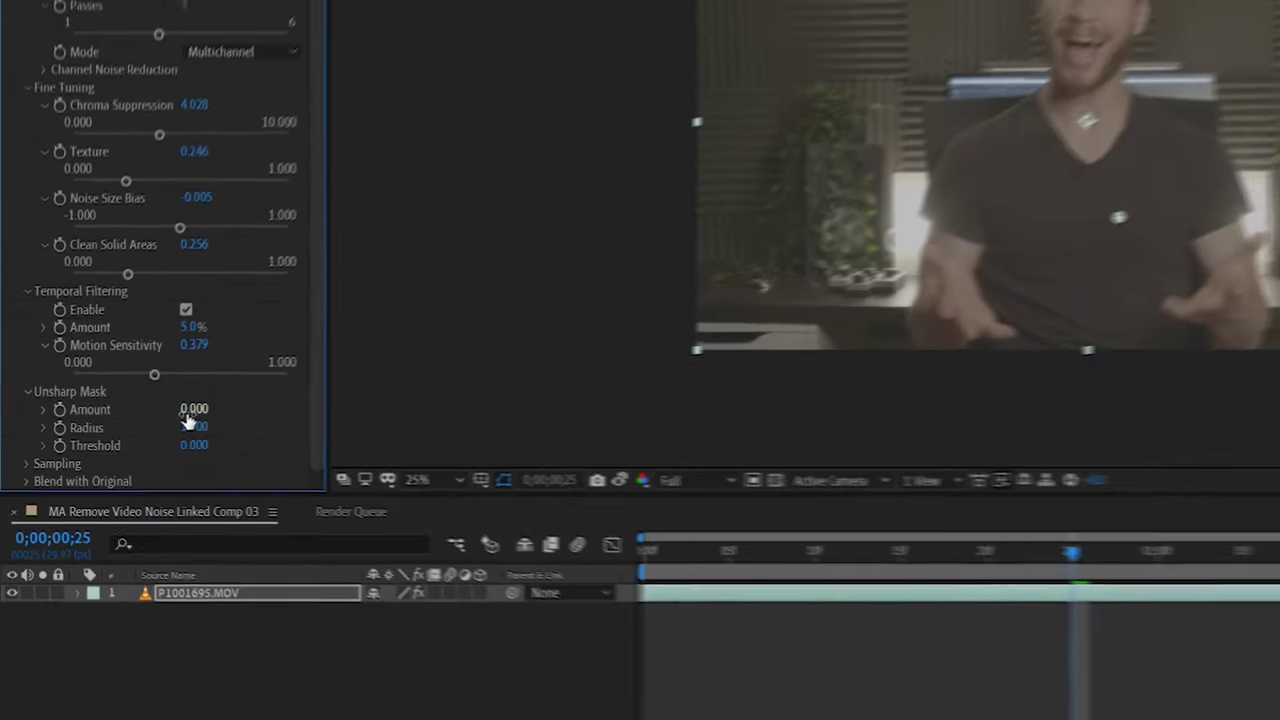
drag(264, 392, 896, 196)
scroll(407, 337, up, 4)
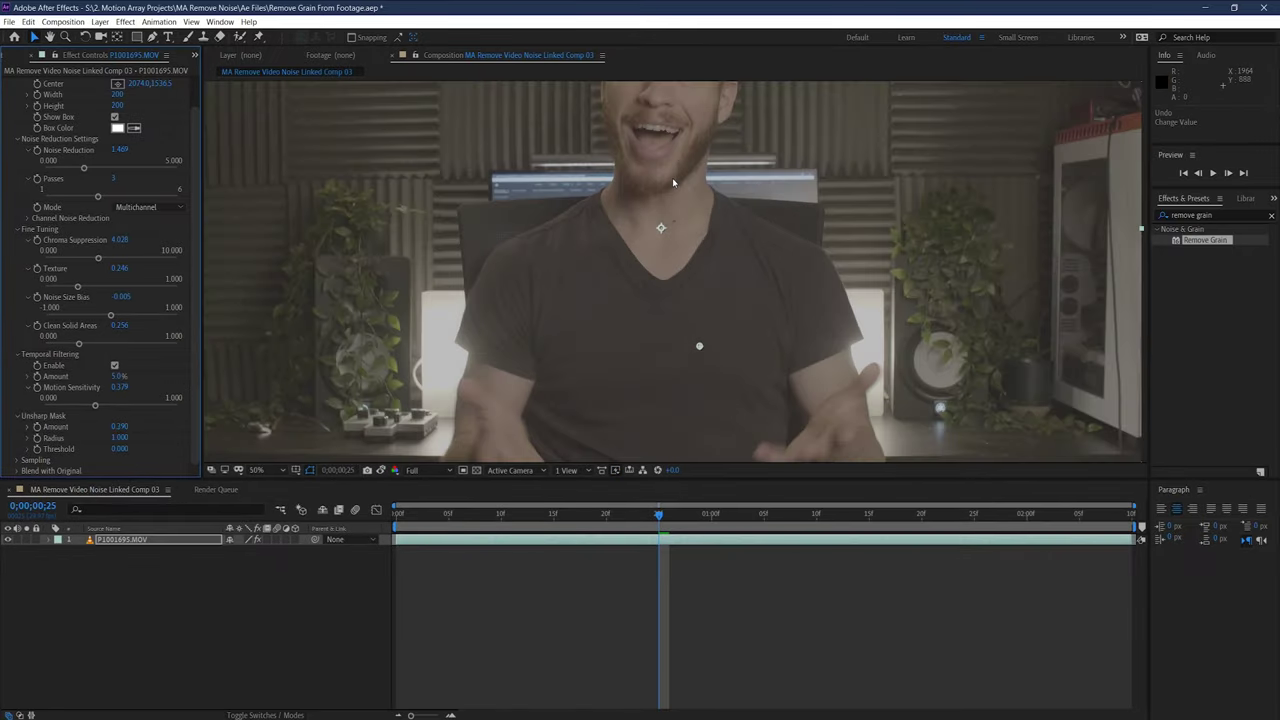
drag(650, 60, 664, 251)
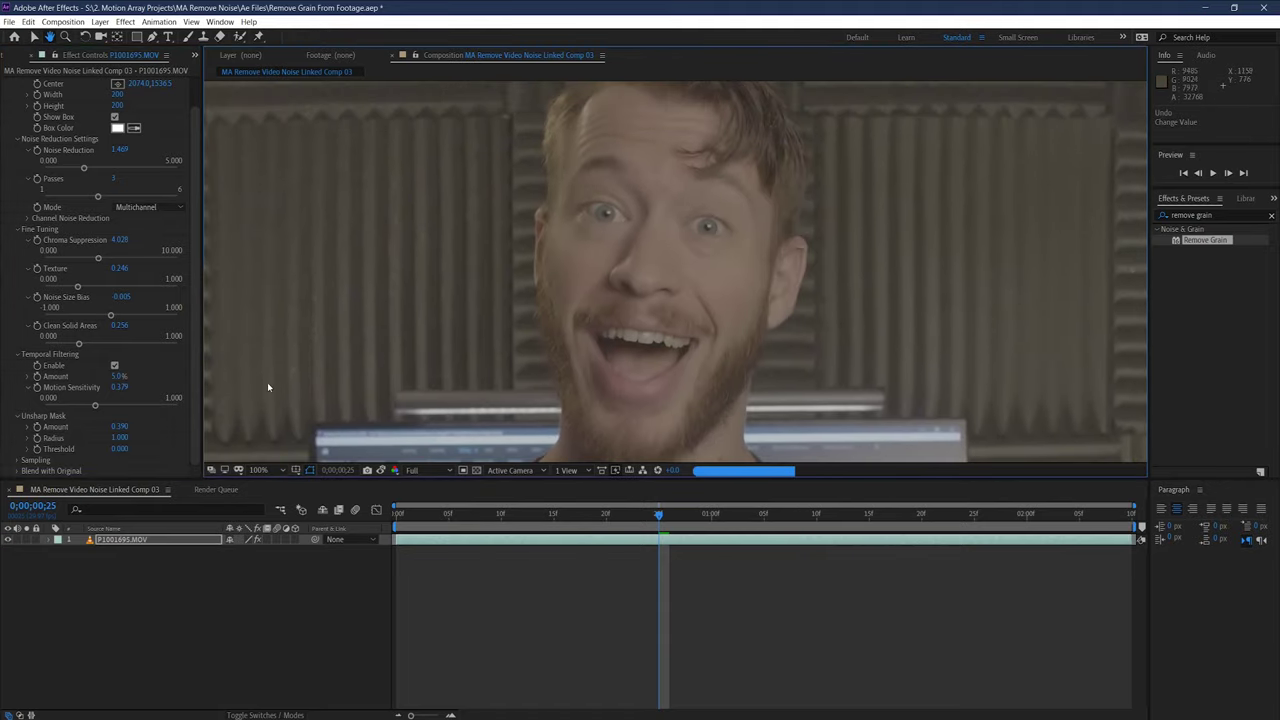
key(v)
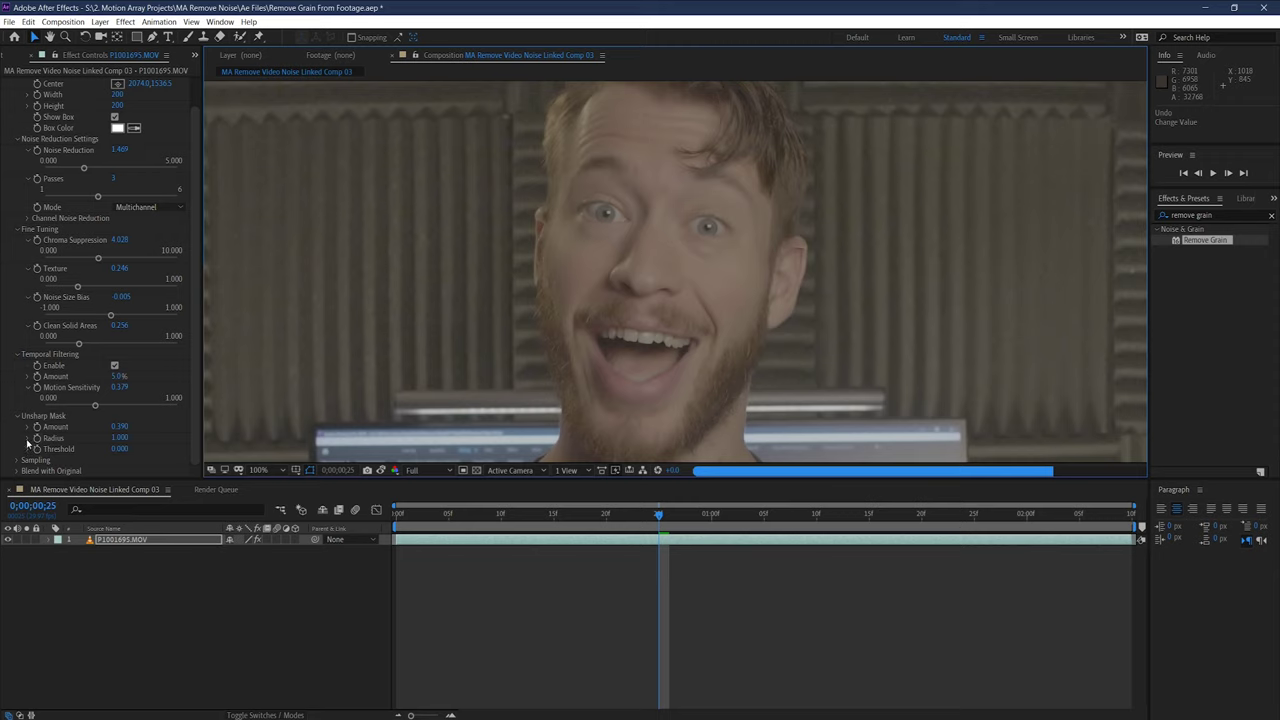
Step: Set Unsharp Mask Amount to 0.640 and Radius to 1.706, keeping Threshold at 0.200
click(30, 439)
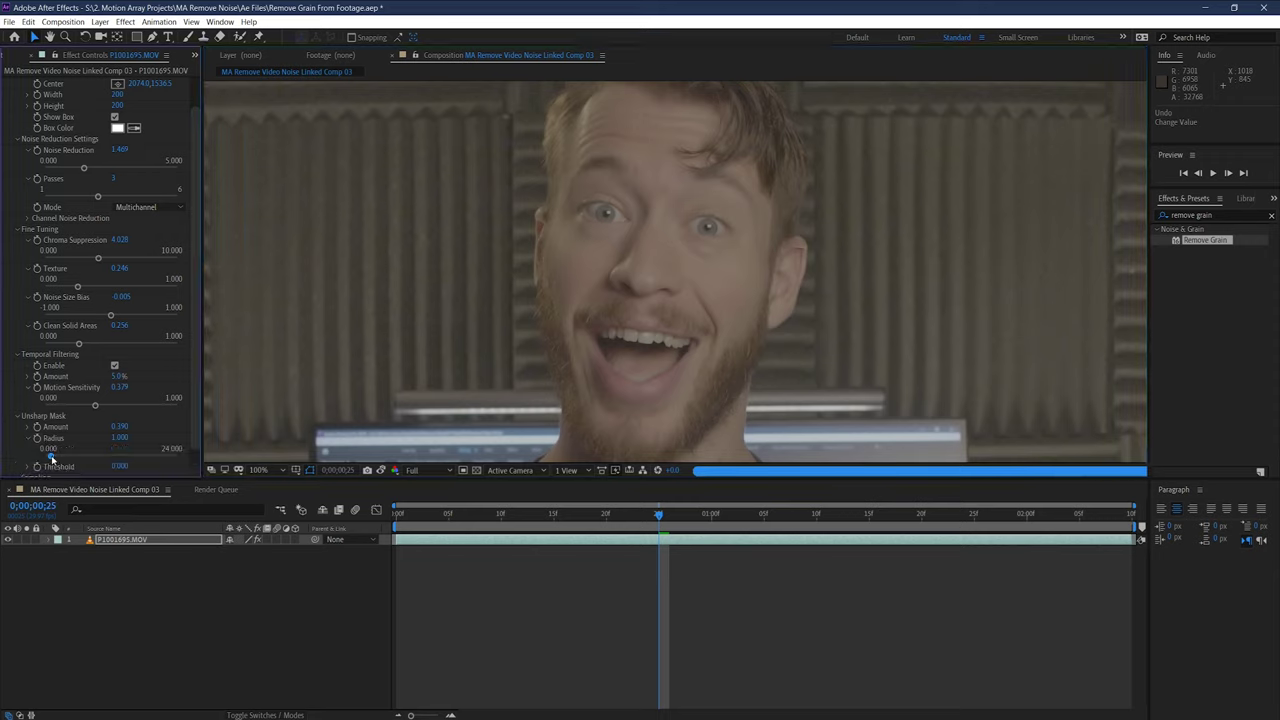
drag(51, 455, 50, 456)
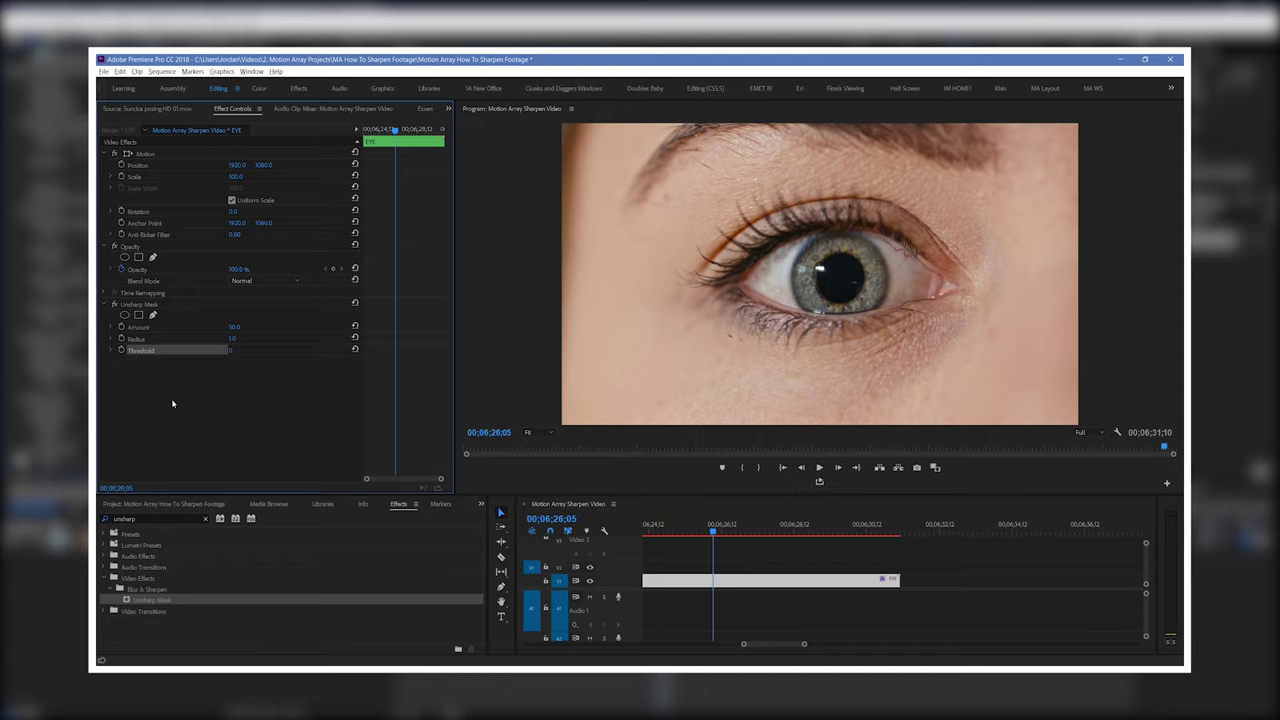
drag(234, 327, 270, 327)
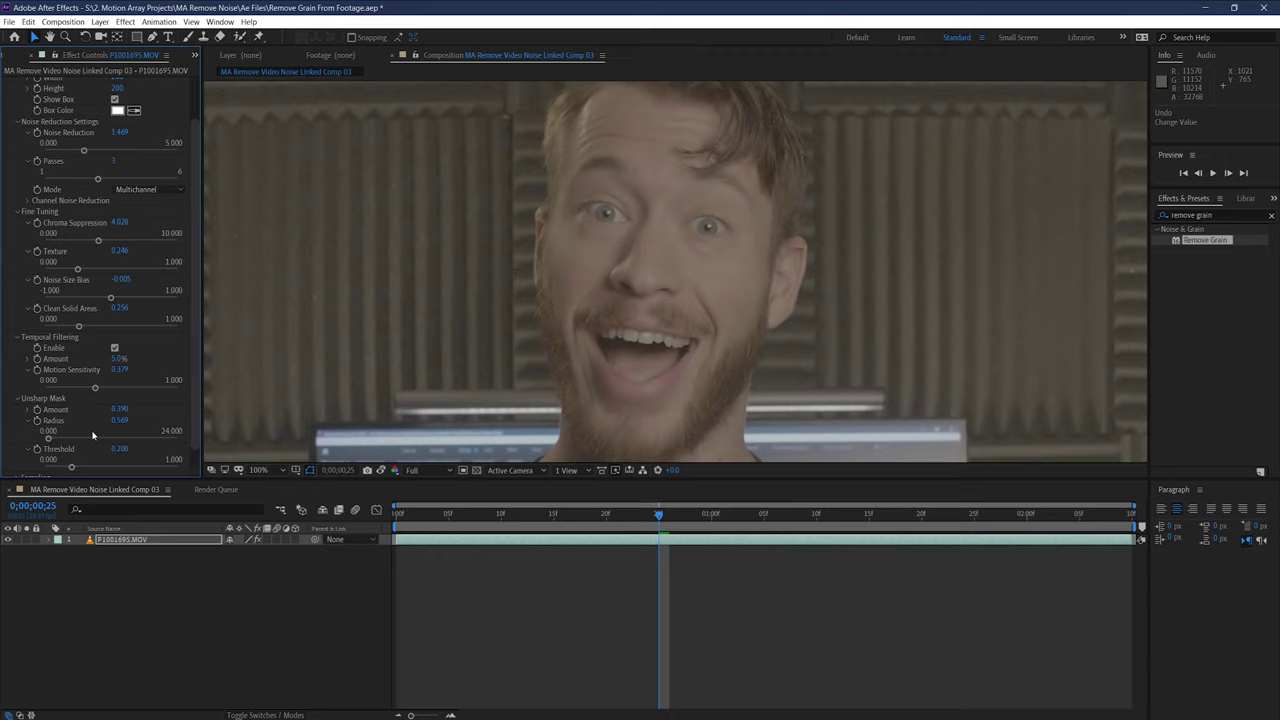
click(28, 410)
drag(55, 427, 62, 430)
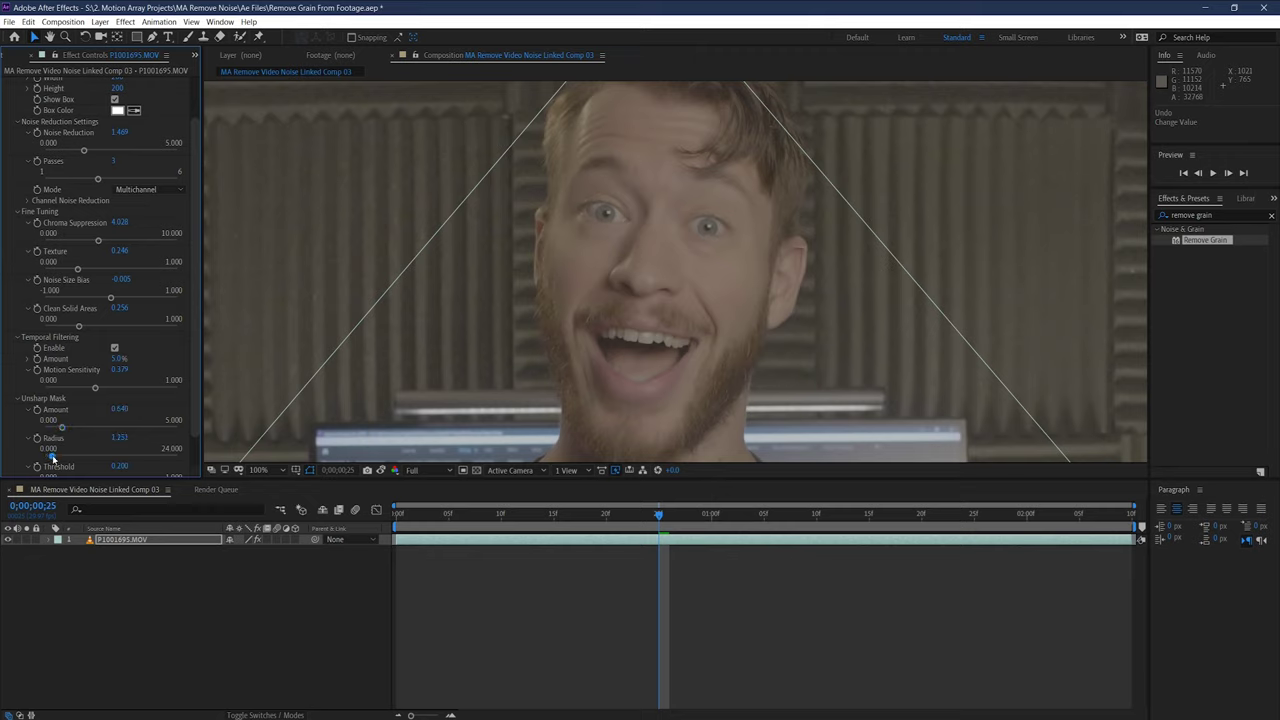
drag(52, 457, 54, 458)
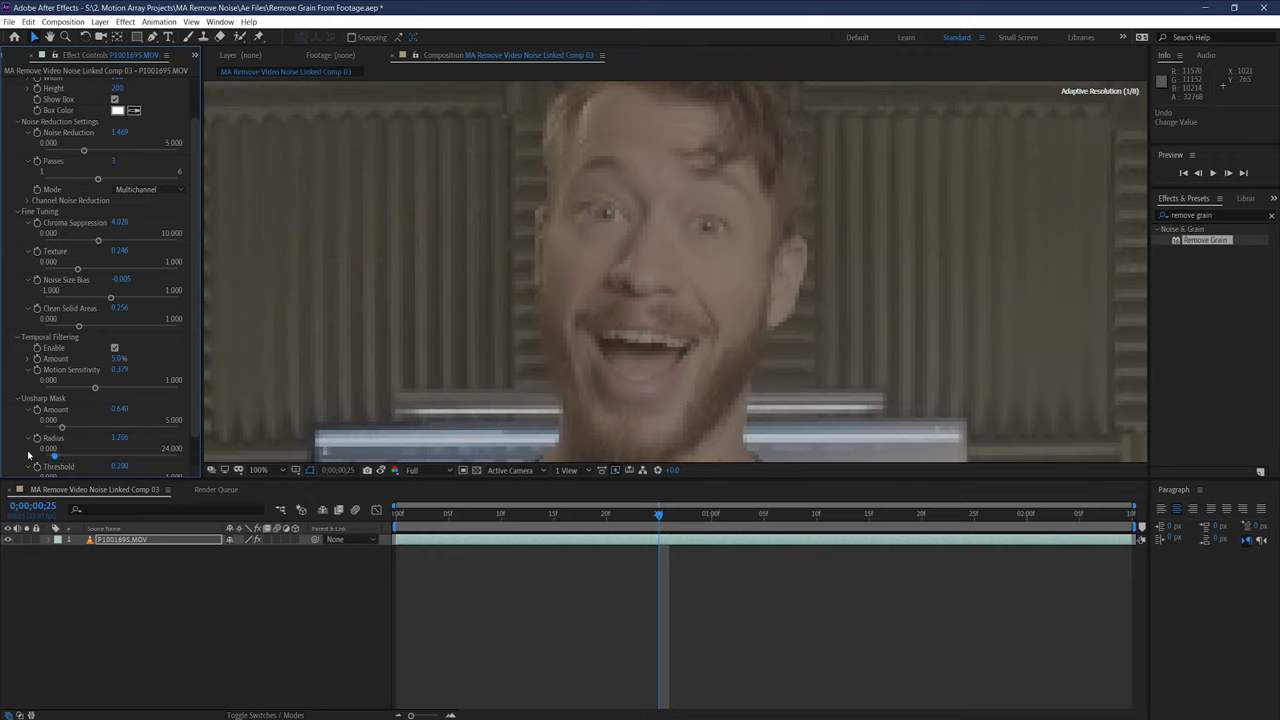
scroll(20, 445, down, 1)
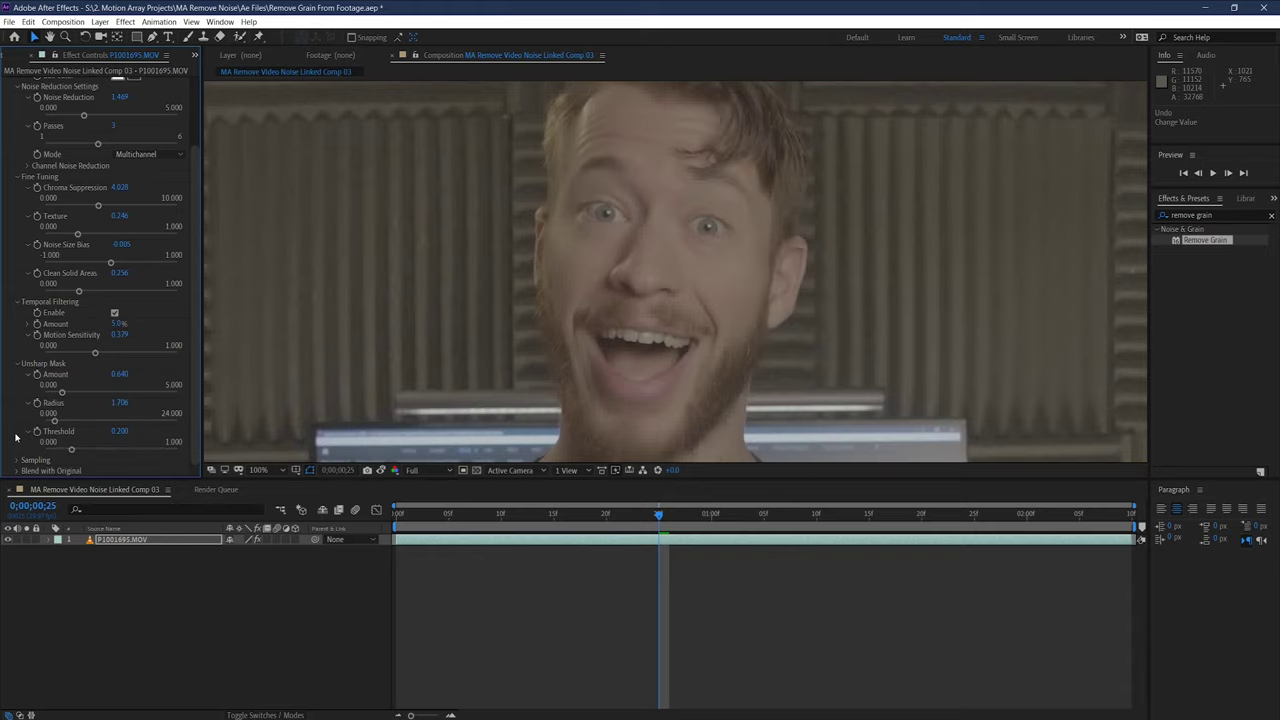
key(comma)
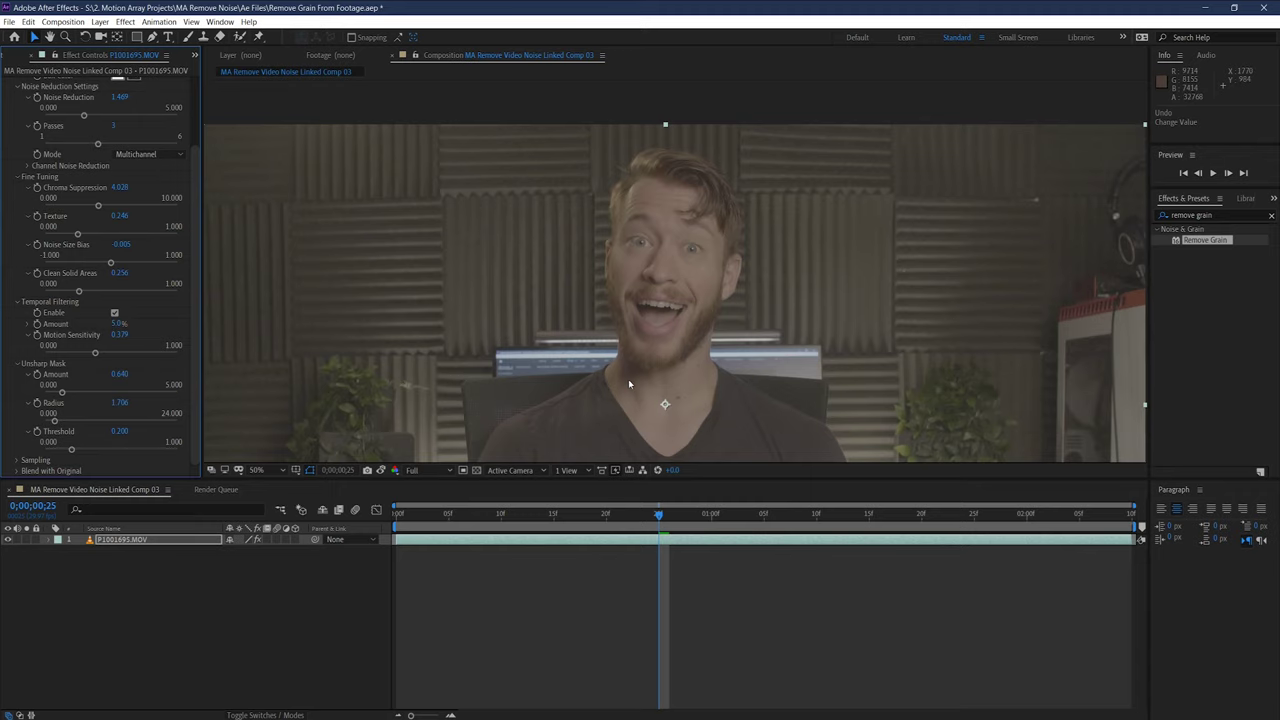
key(h)
drag(659, 385, 655, 245)
key(v)
key(comma)
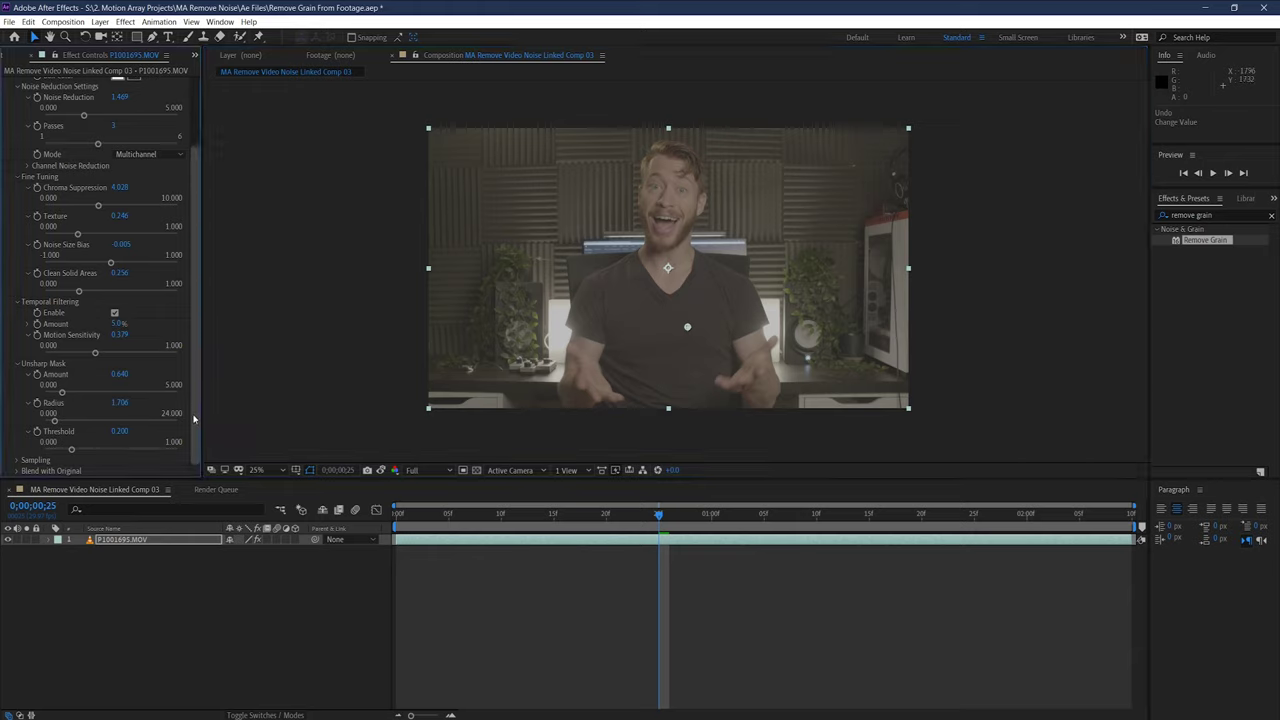
Step: Expand Sampling and switch the Viewing Mode to Noise Samples
click(16, 460)
scroll(14, 450, down, 2)
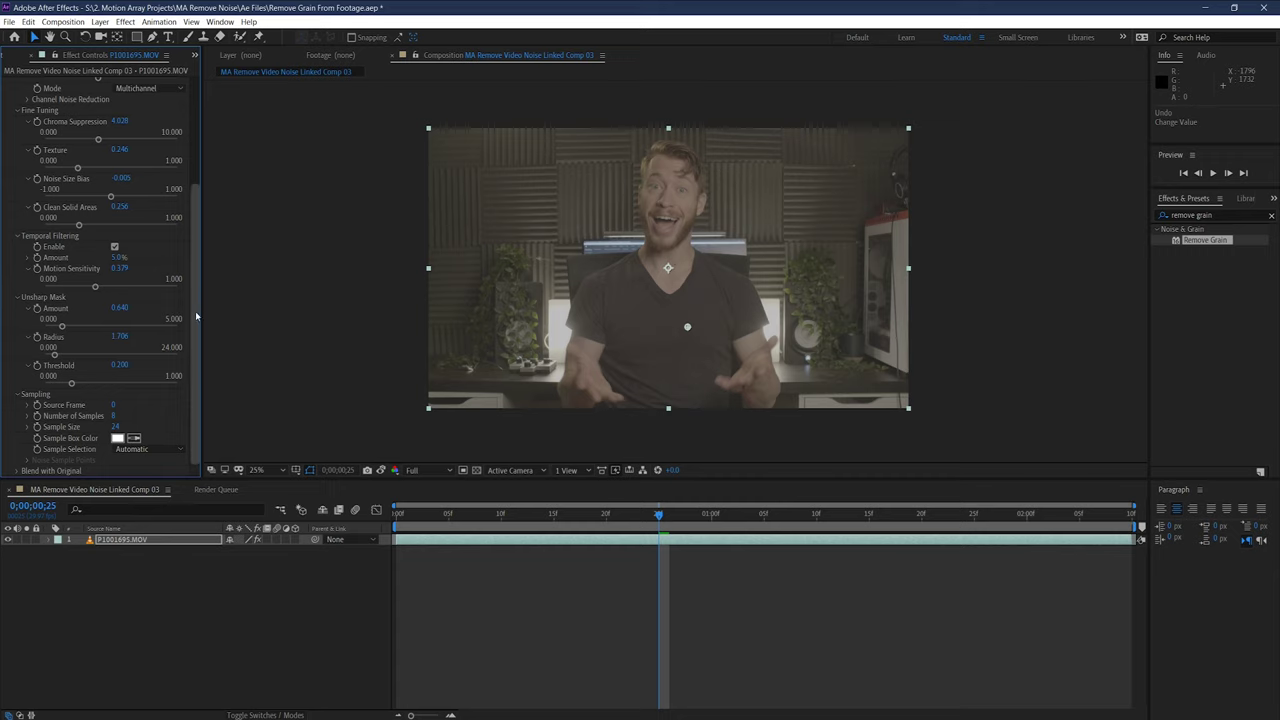
scroll(202, 306, up, 5)
click(168, 95)
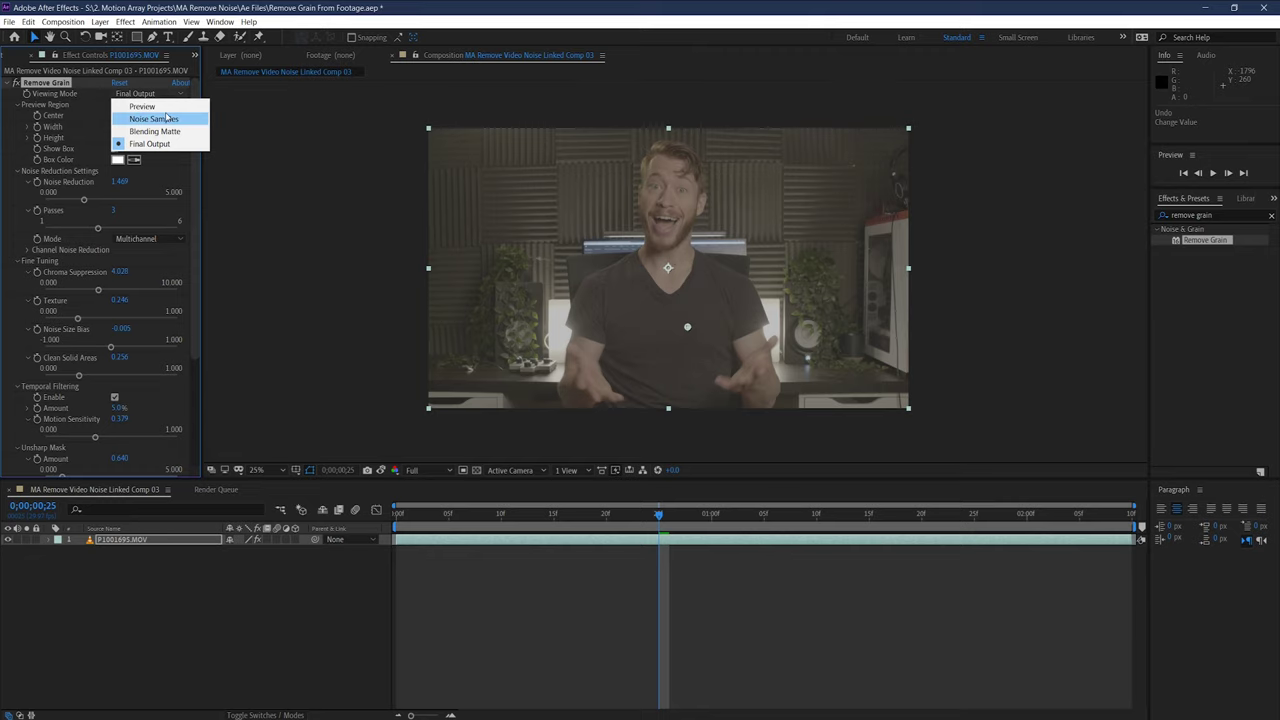
click(158, 119)
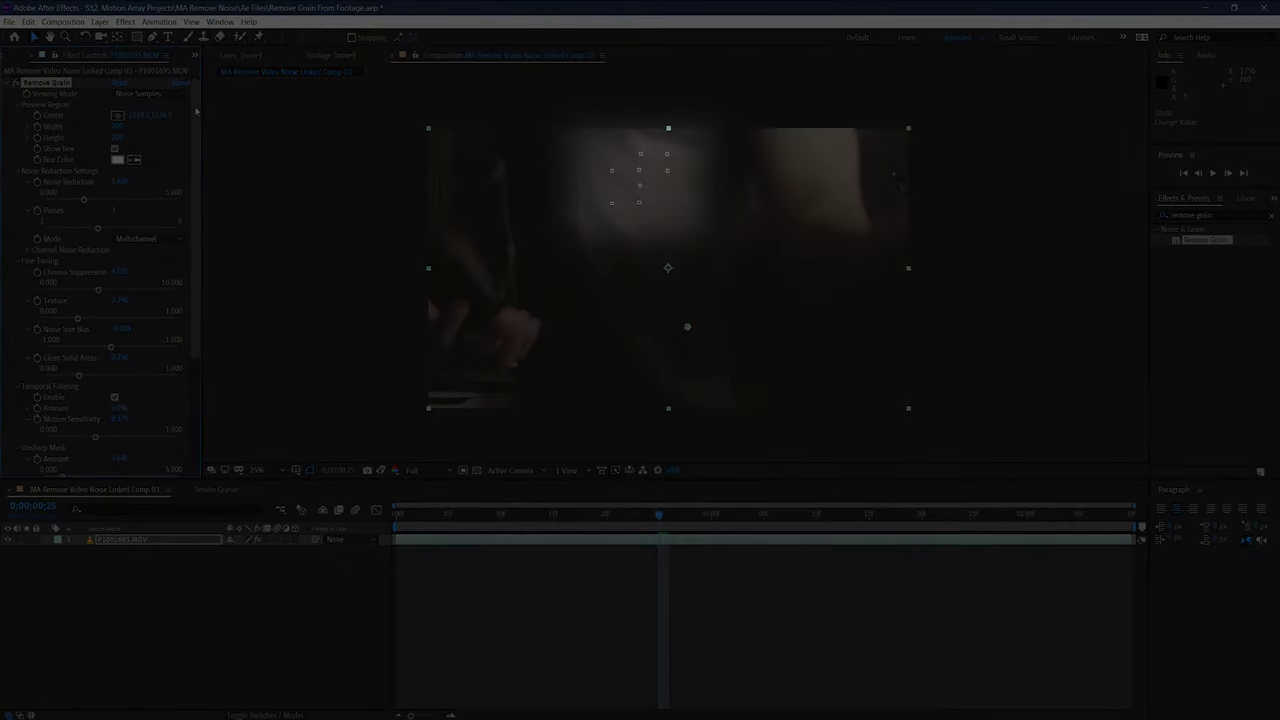
Step: Set the Source Frame to 230 and open the Sample Selection choices
scroll(186, 283, down, 5)
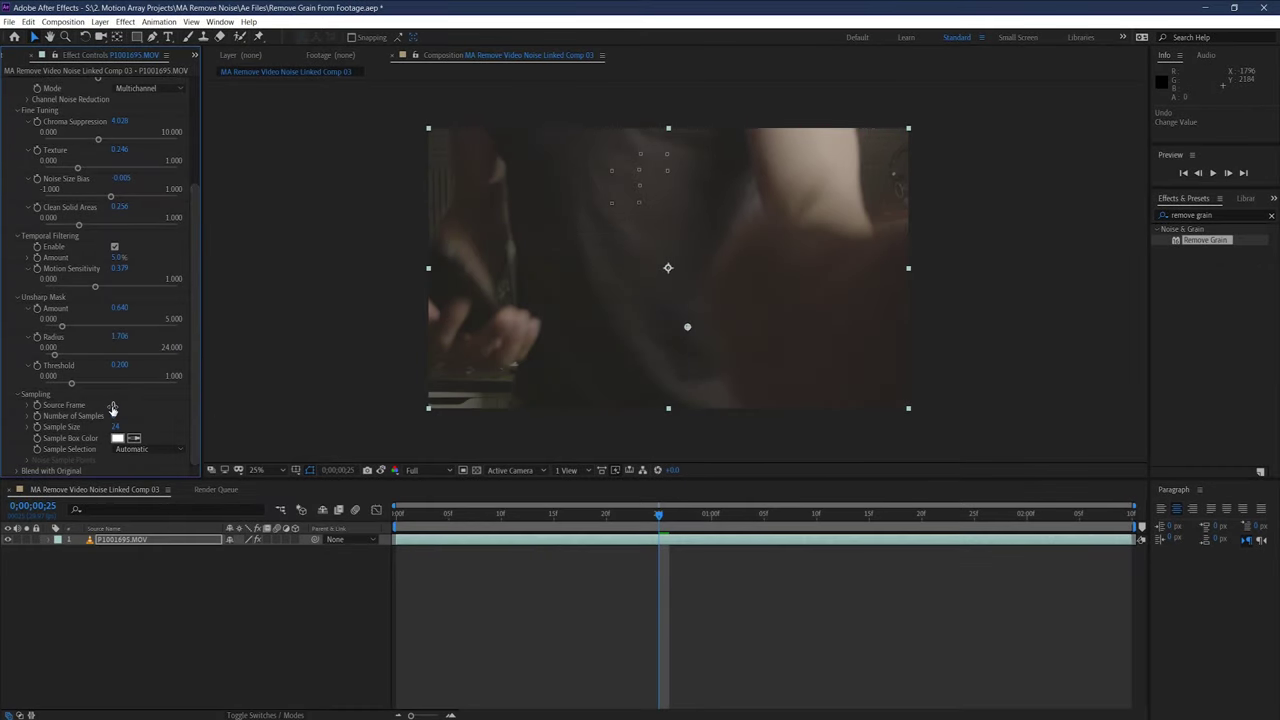
drag(112, 408, 131, 408)
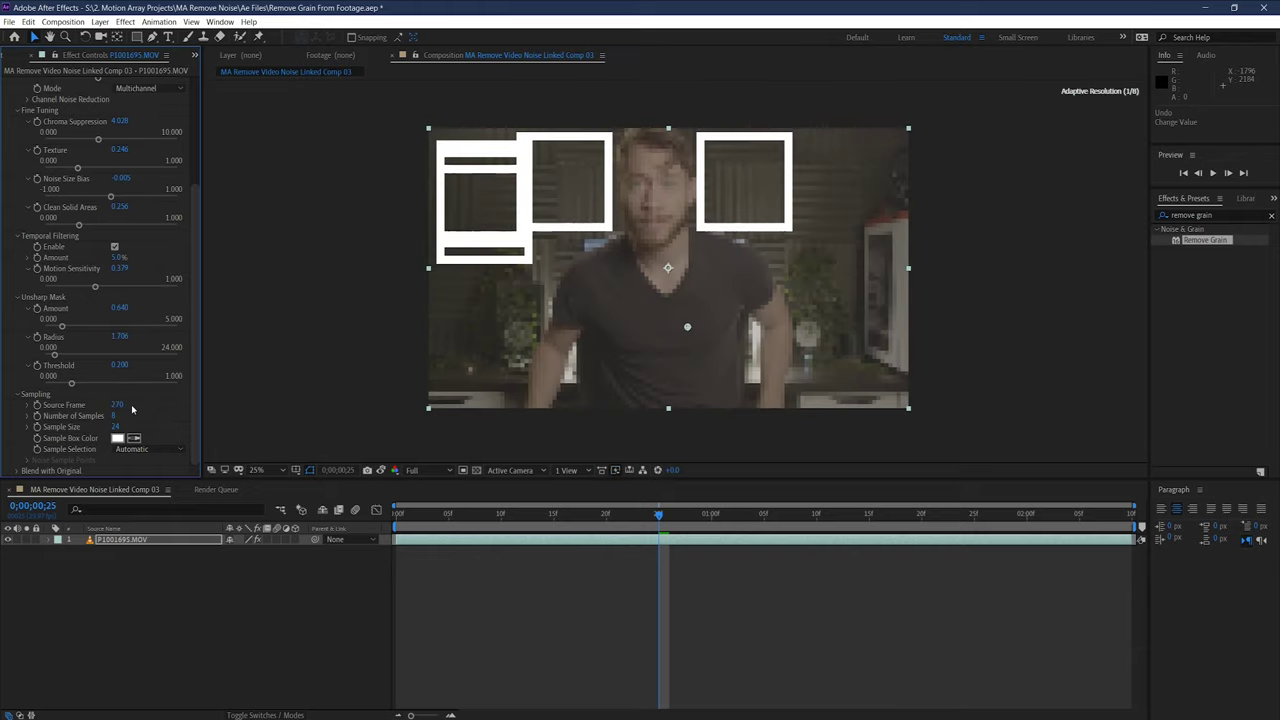
click(118, 405)
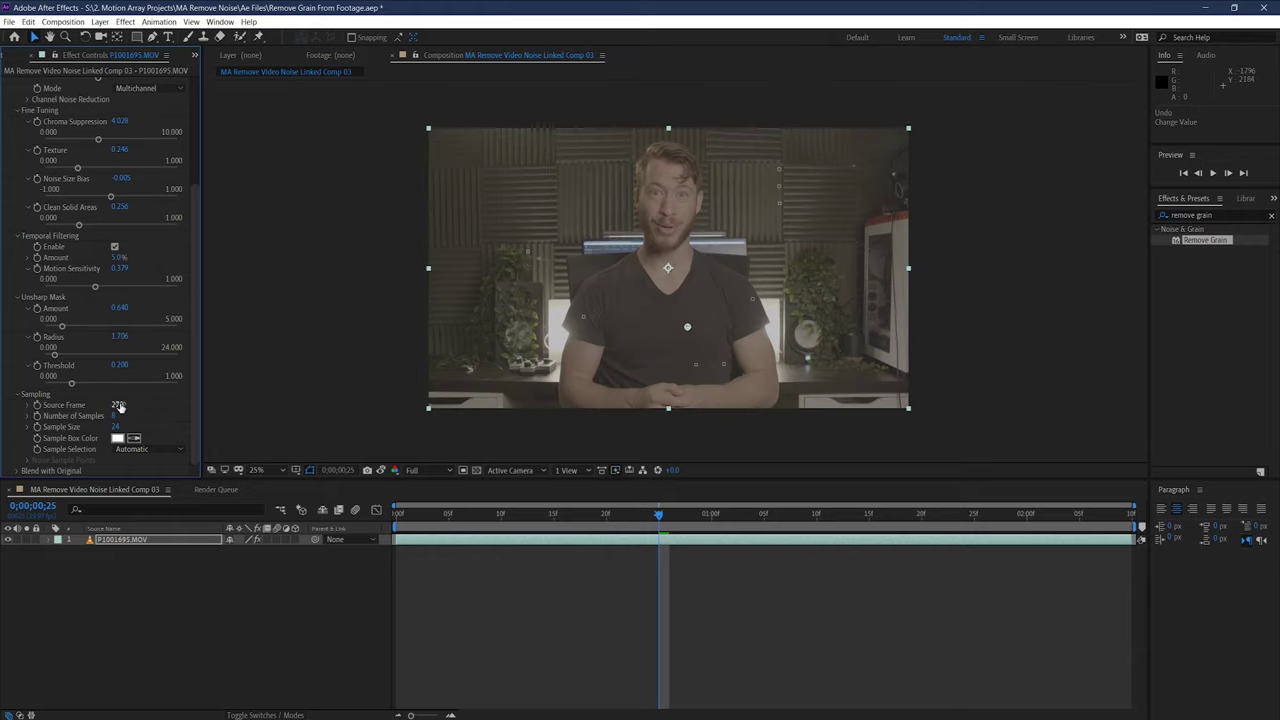
text(230)
click(145, 449)
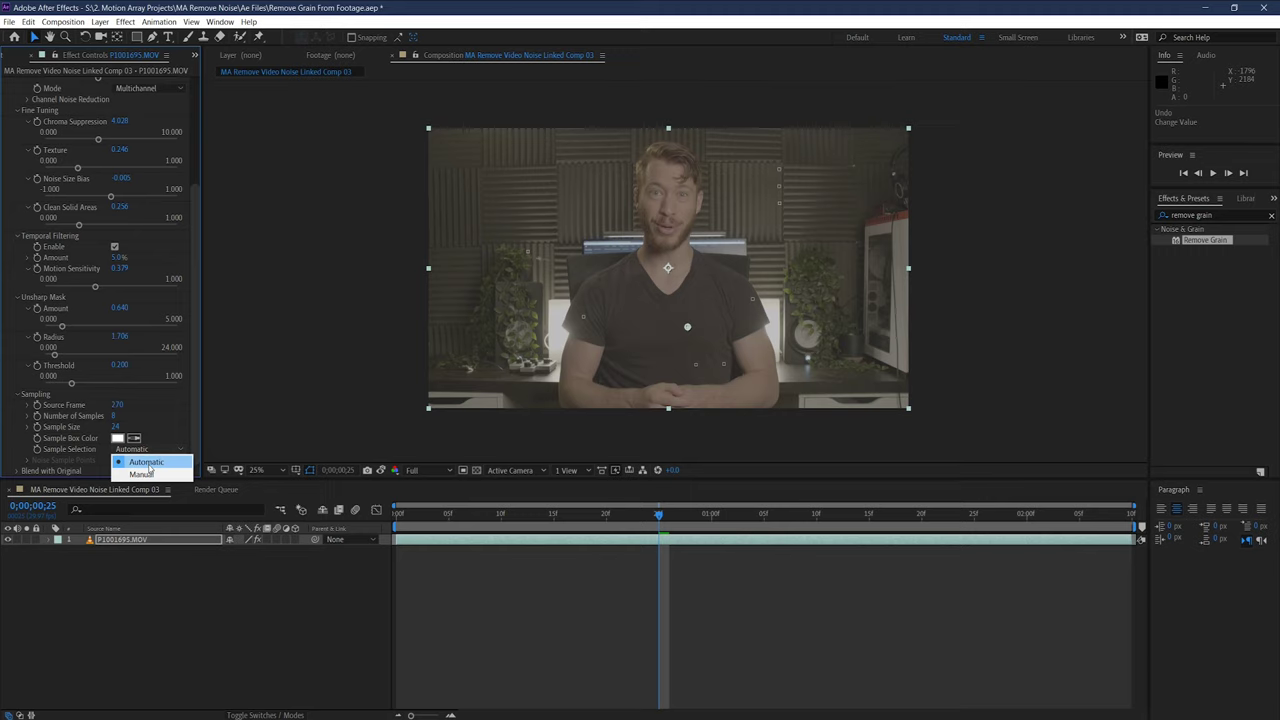
Step: Switch Sample Selection to Manual and position three noise sample points
click(148, 474)
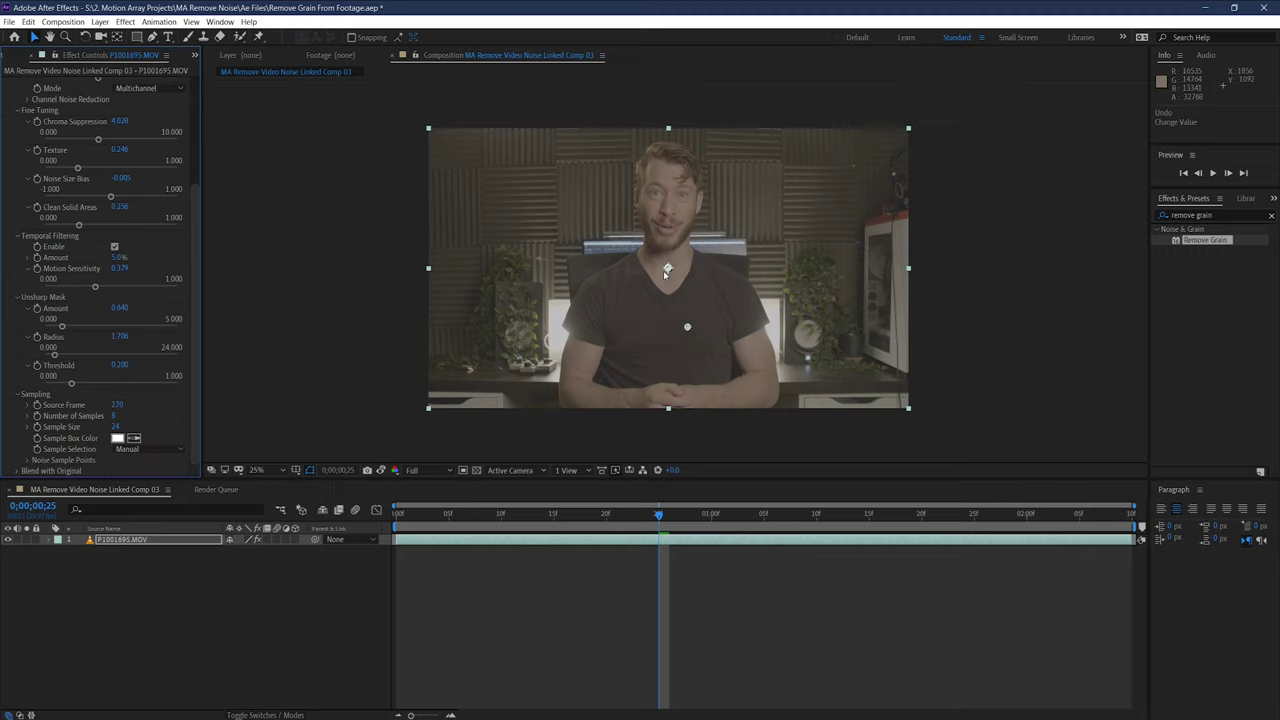
scroll(661, 268, up, 2)
drag(661, 268, 547, 342)
drag(661, 266, 606, 397)
drag(661, 266, 778, 354)
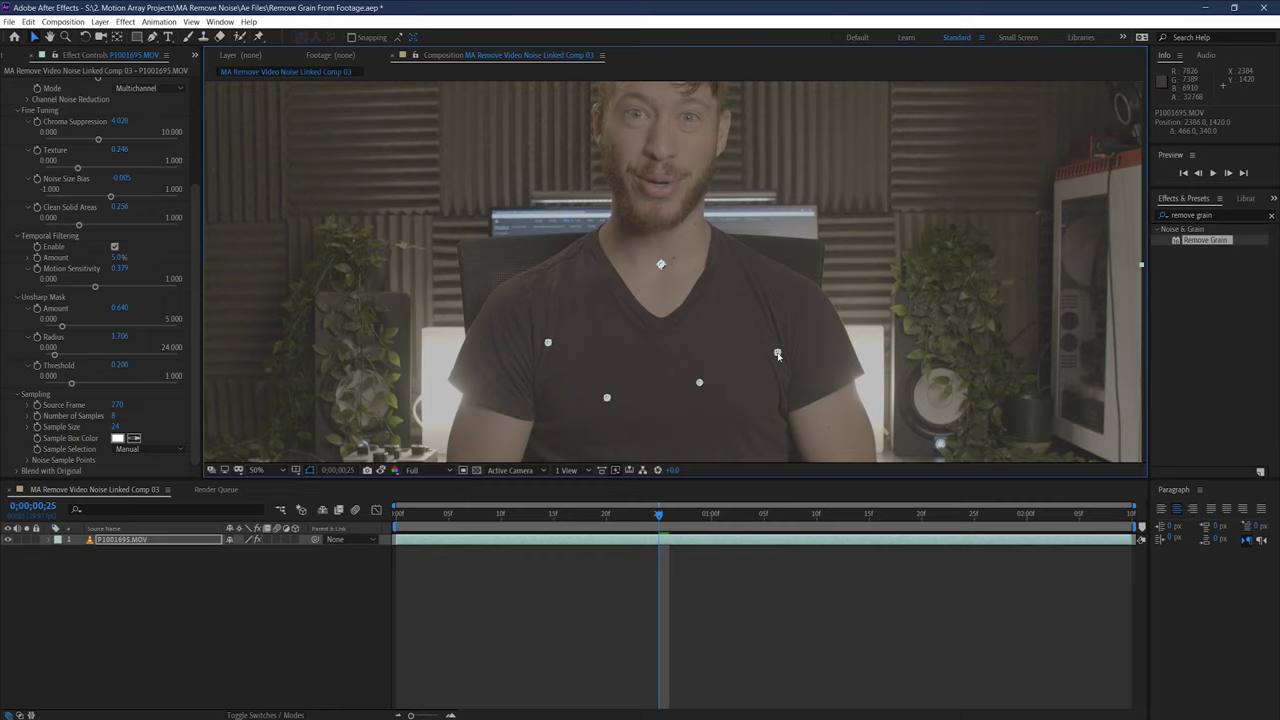
Step: Lower the Number of Samples from 8 to 5
click(115, 416)
key(Return)
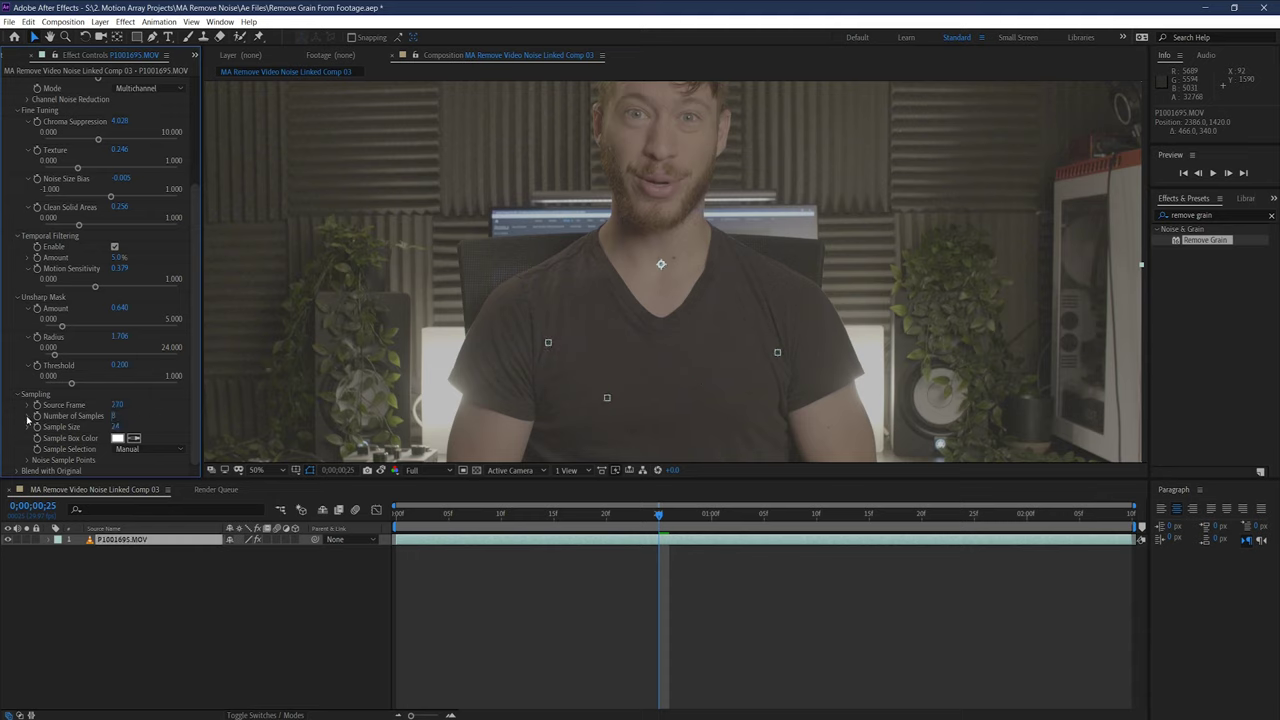
click(27, 419)
drag(148, 437, 108, 437)
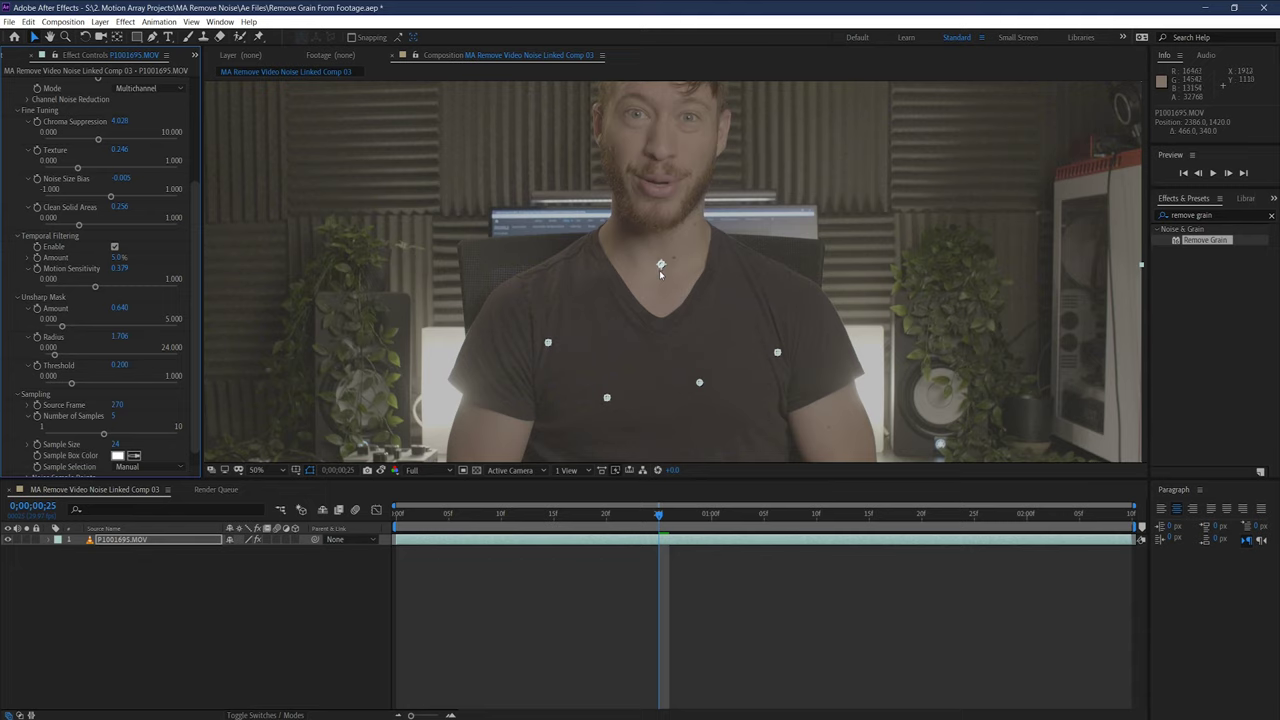
Step: Move two sample points to the frame's right side and raise Sample Size to 62
mouse_move(660, 266)
mouse_down()
mouse_move(1063, 151)
mouse_move(1043, 163)
mouse_up()
drag(659, 264, 712, 311)
drag(875, 377, 908, 446)
scroll(190, 443, down, 1)
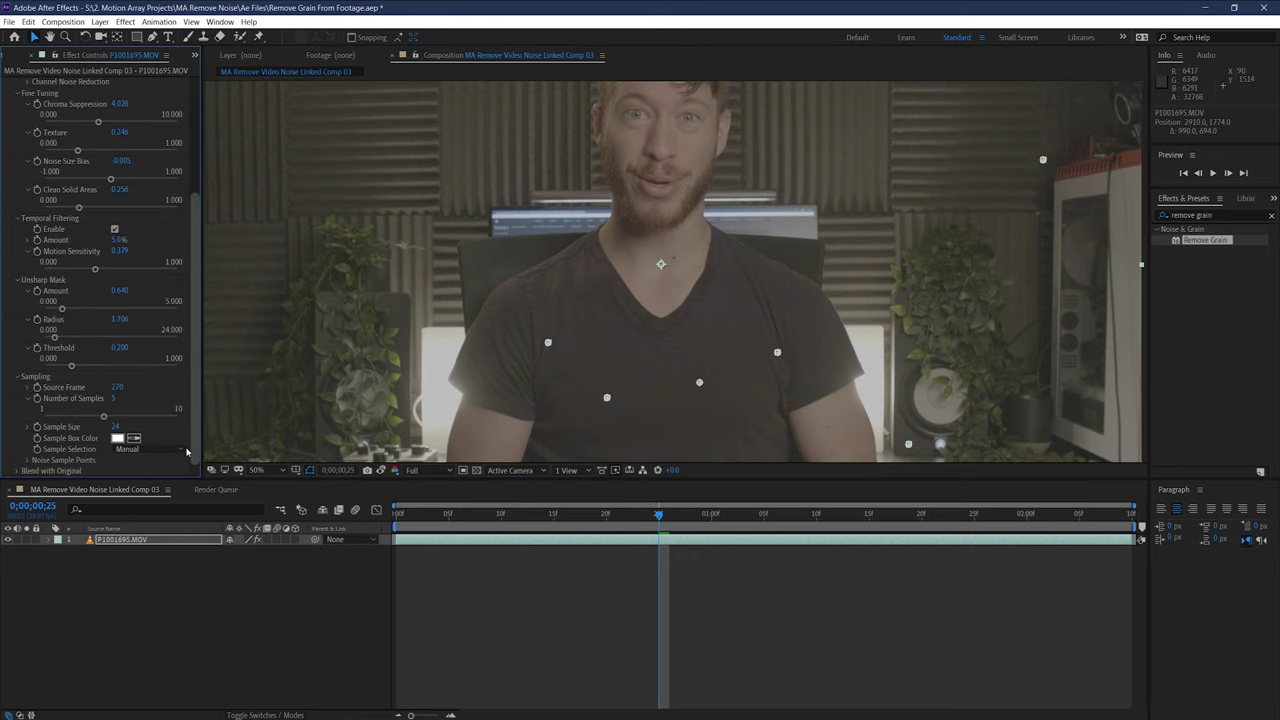
mouse_move(116, 426)
mouse_down()
mouse_move(175, 428)
mouse_move(140, 430)
mouse_up()
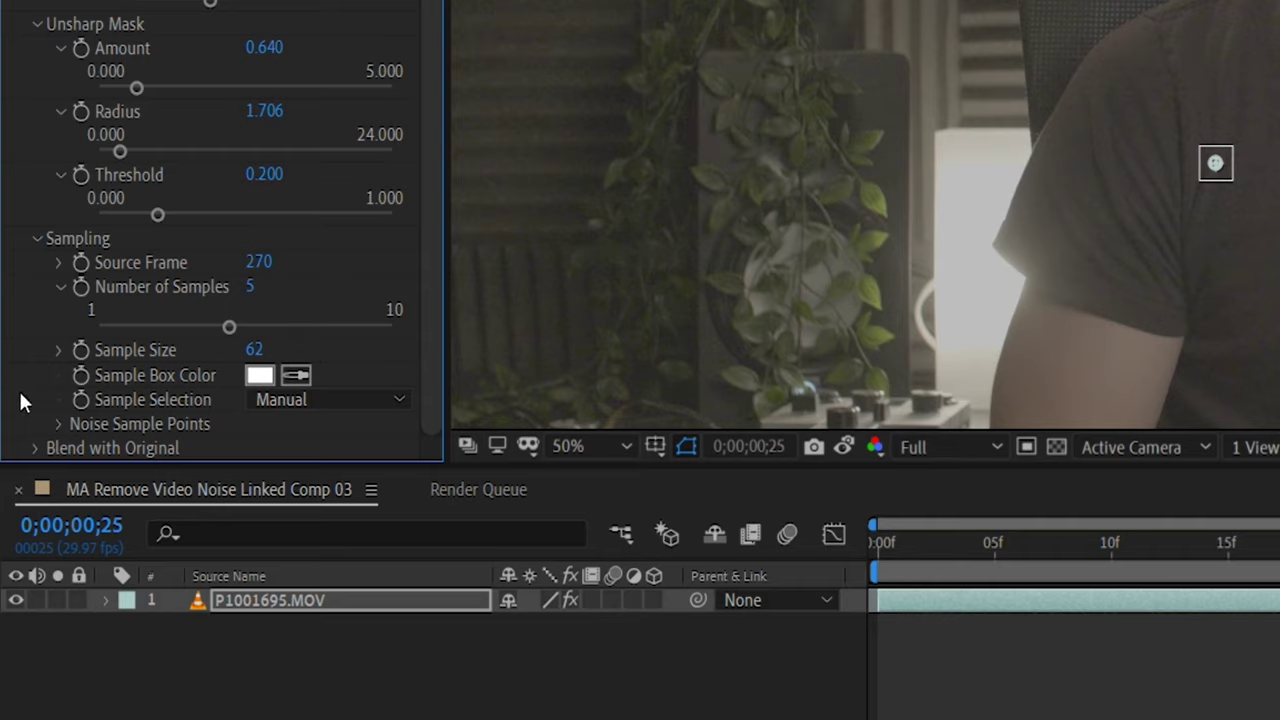
Step: Expand Blend with Original and set its Amount to 12.0%
click(35, 449)
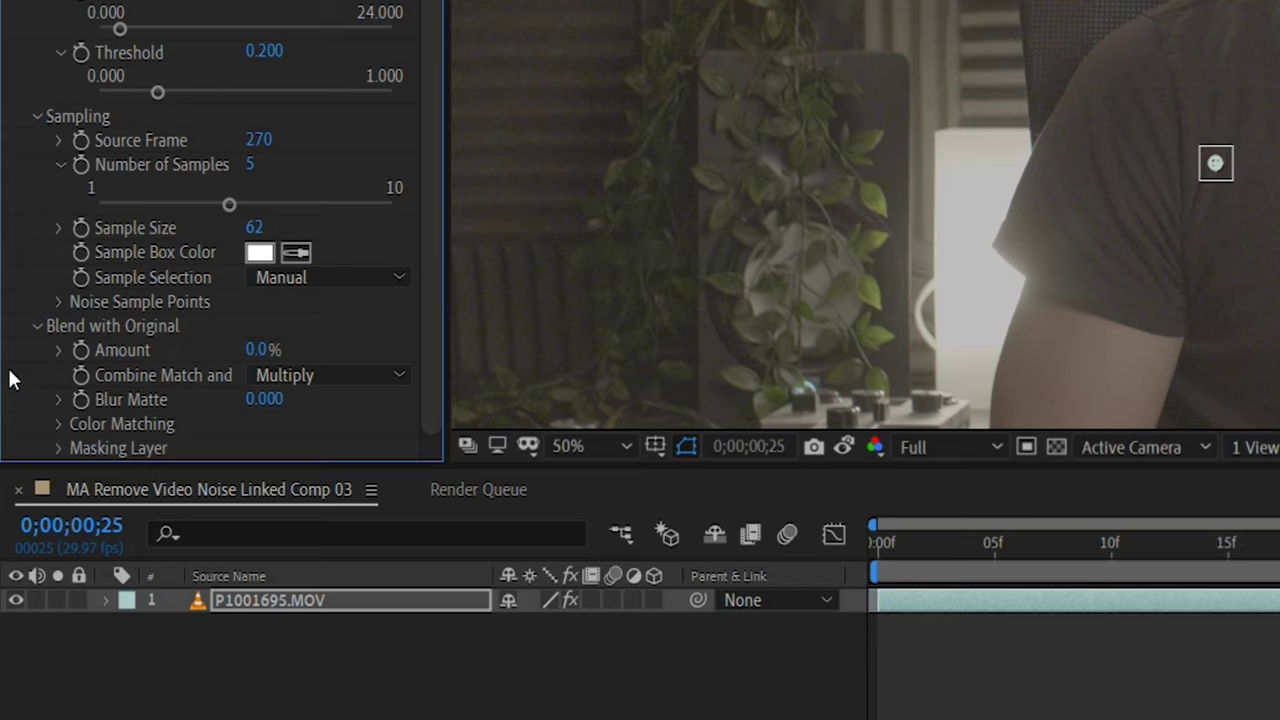
drag(253, 358, 267, 355)
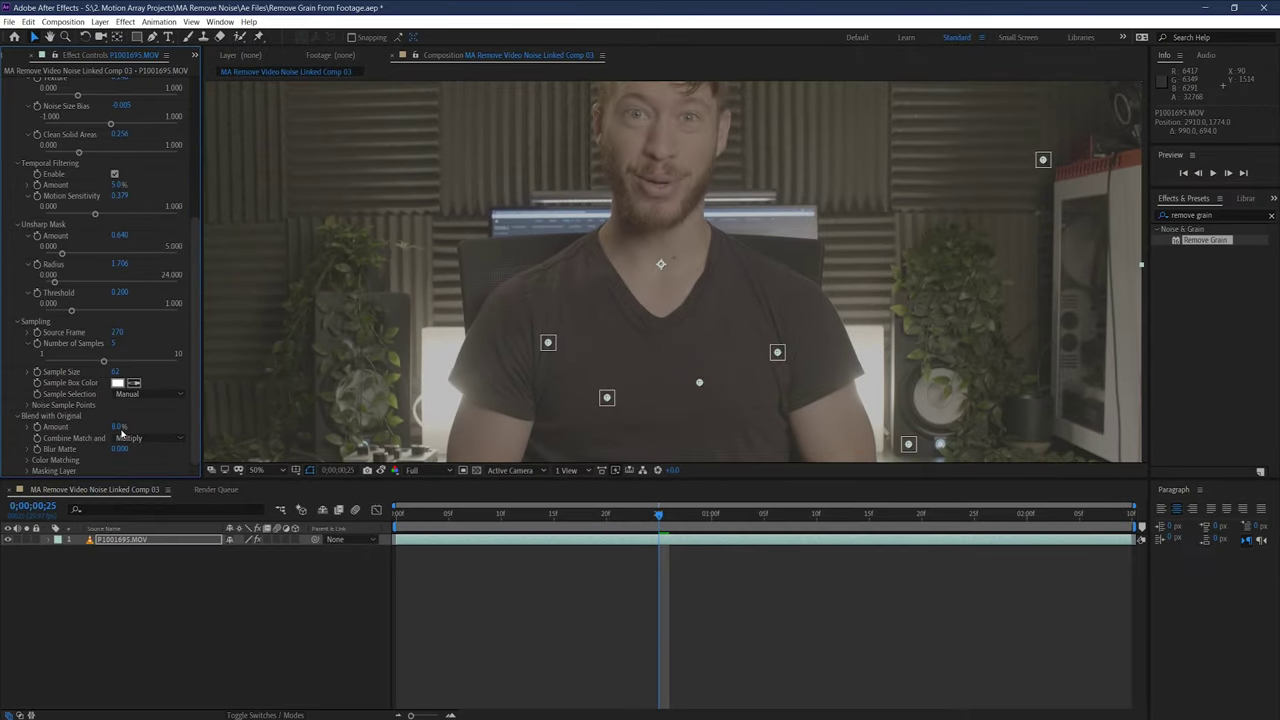
drag(120, 432, 121, 428)
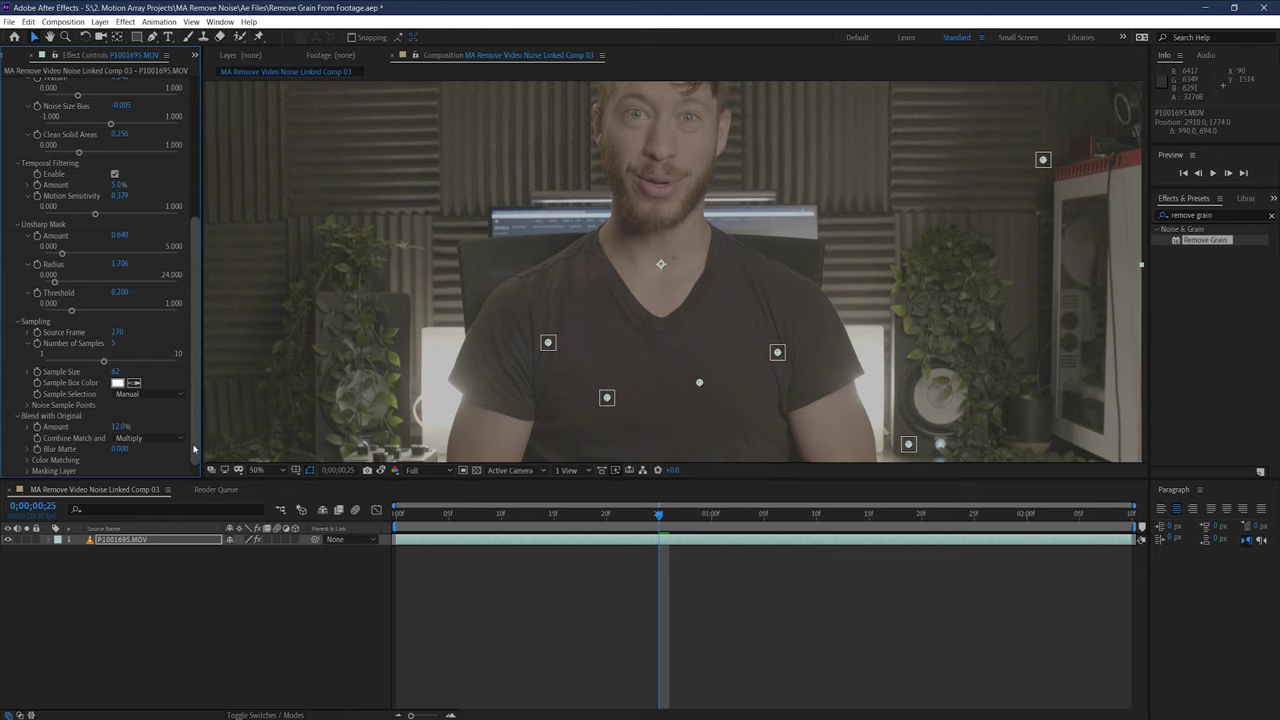
drag(193, 427, 196, 240)
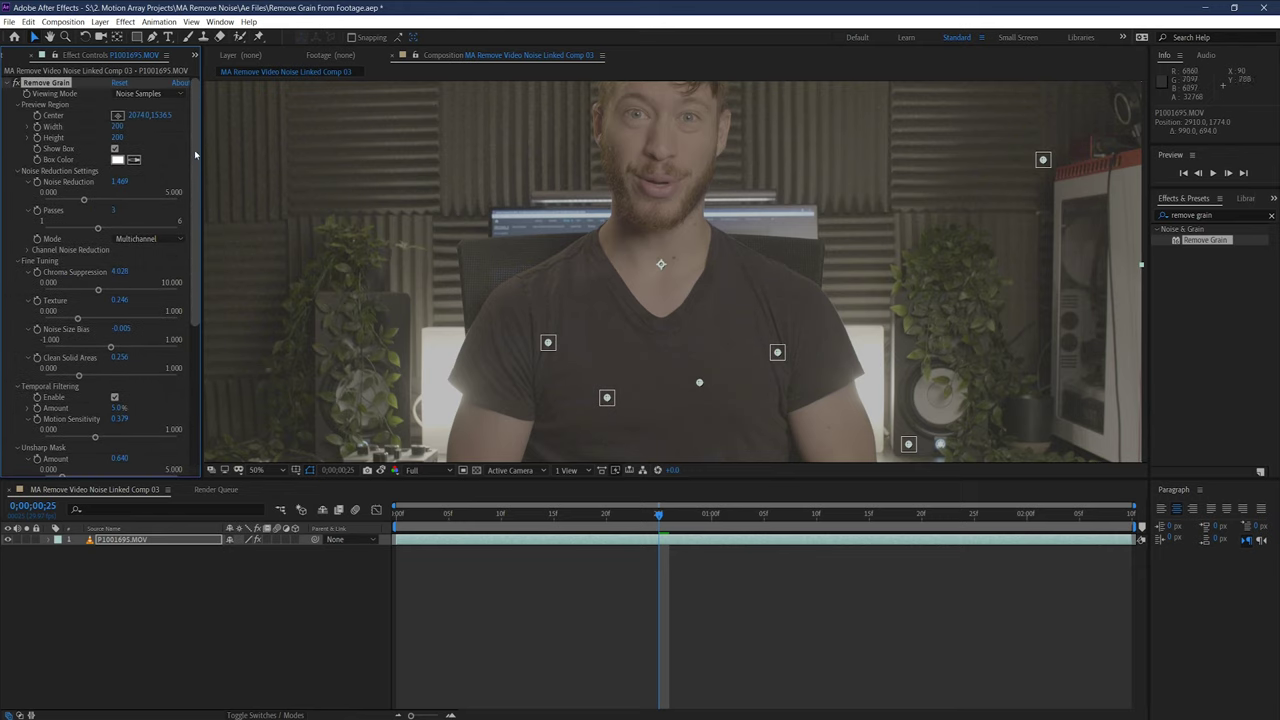
Step: Switch the Viewing Mode back to Final Output and save Remove Grain From Footage.aep
click(180, 93)
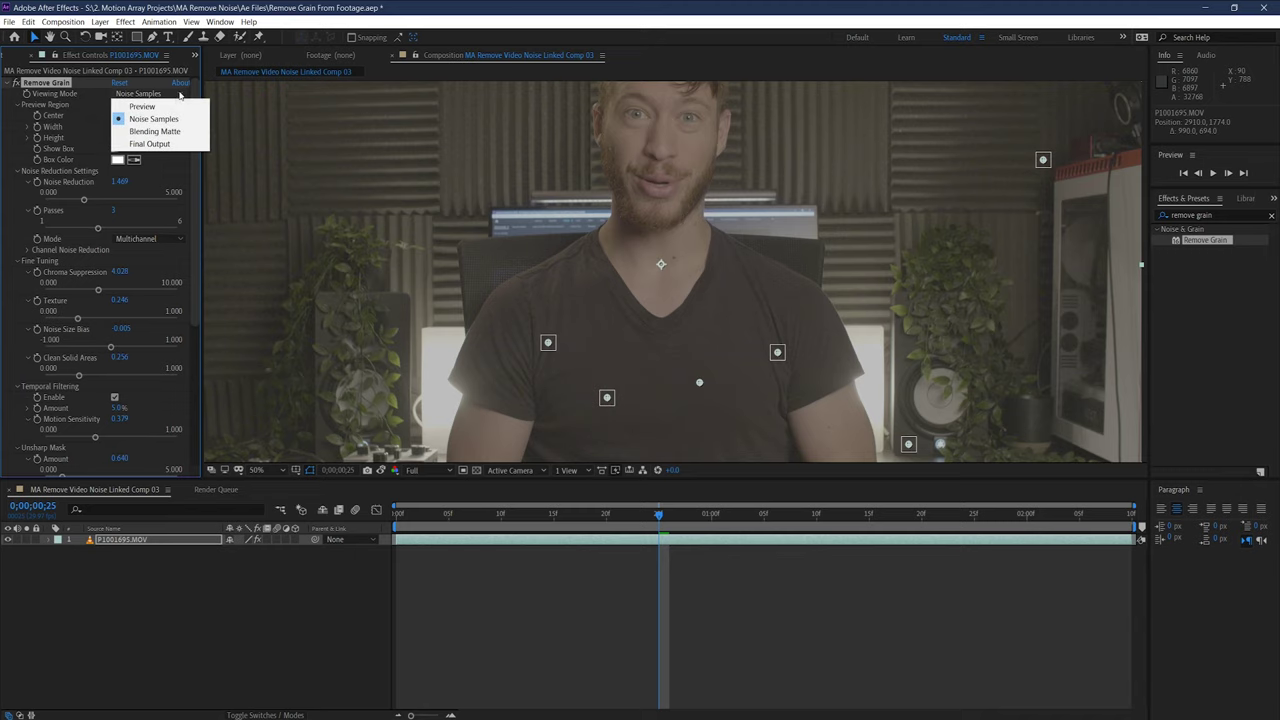
click(182, 144)
scroll(192, 130, down, 5)
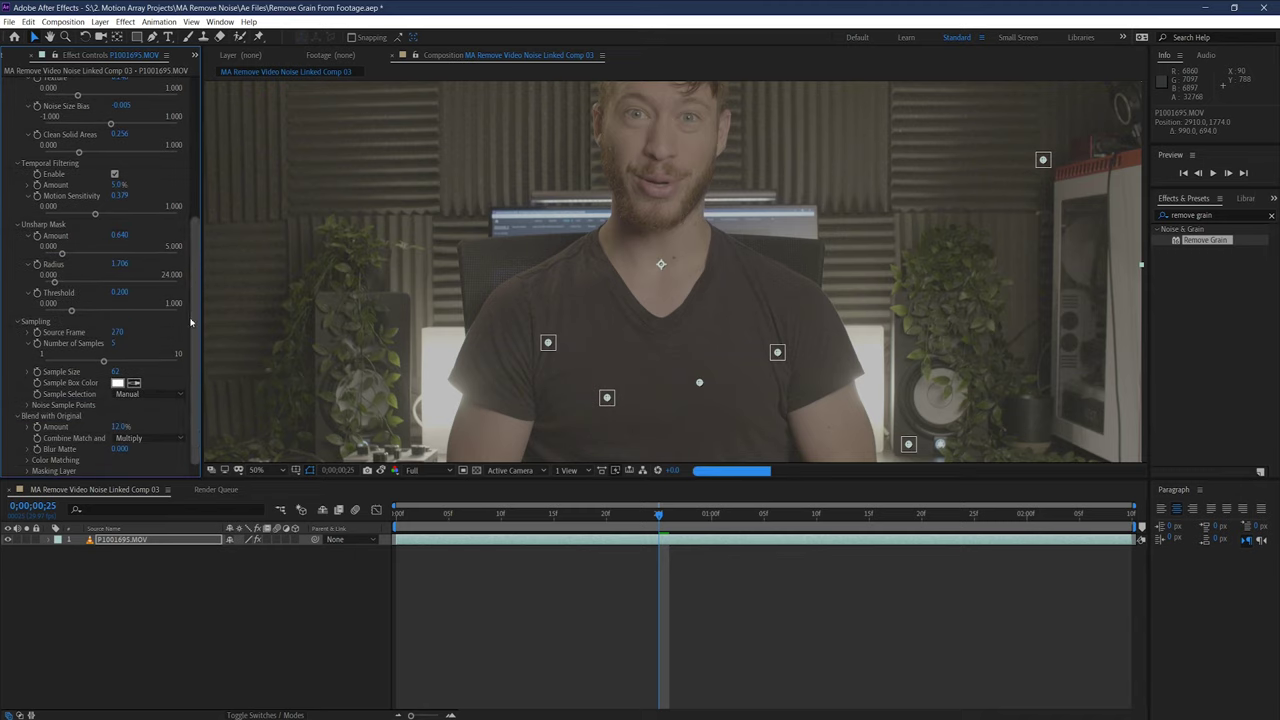
scroll(512, 350, down, 2)
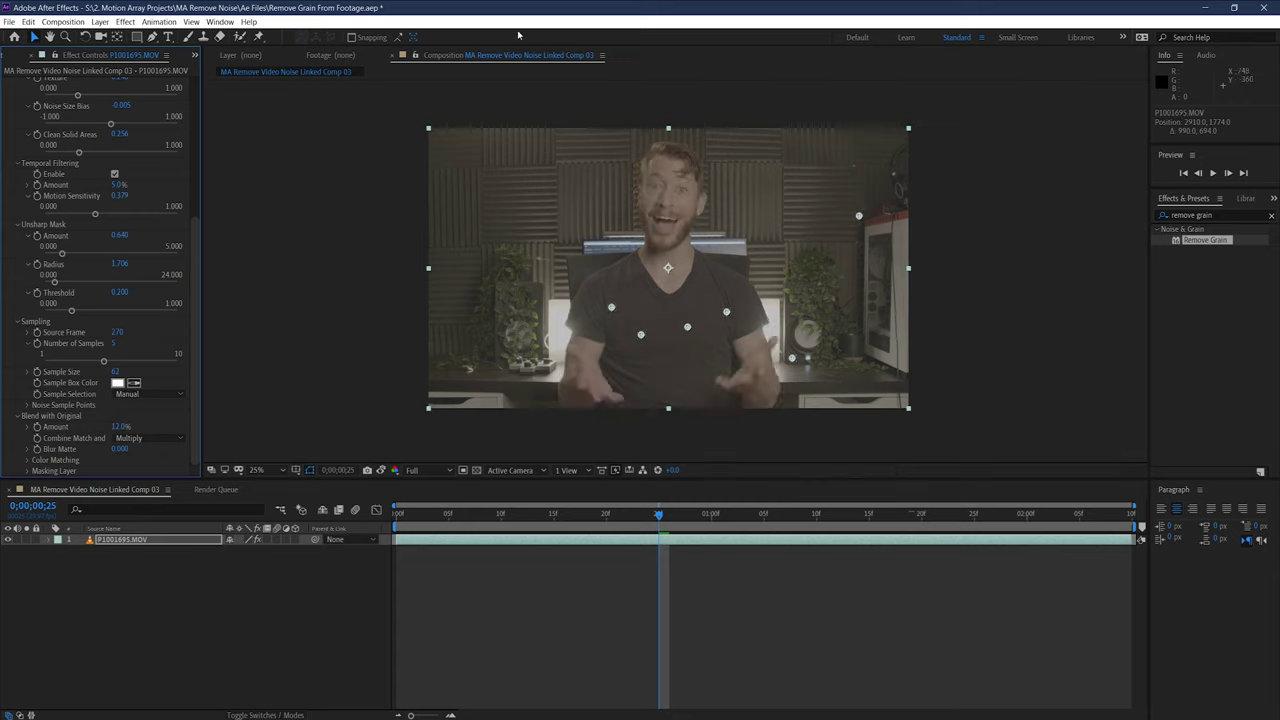
key(ctrl+s)
click(8, 21)
Step: Exit After Effects and render the linked comp in Premiere with Sequence > Render In to Out
click(24, 462)
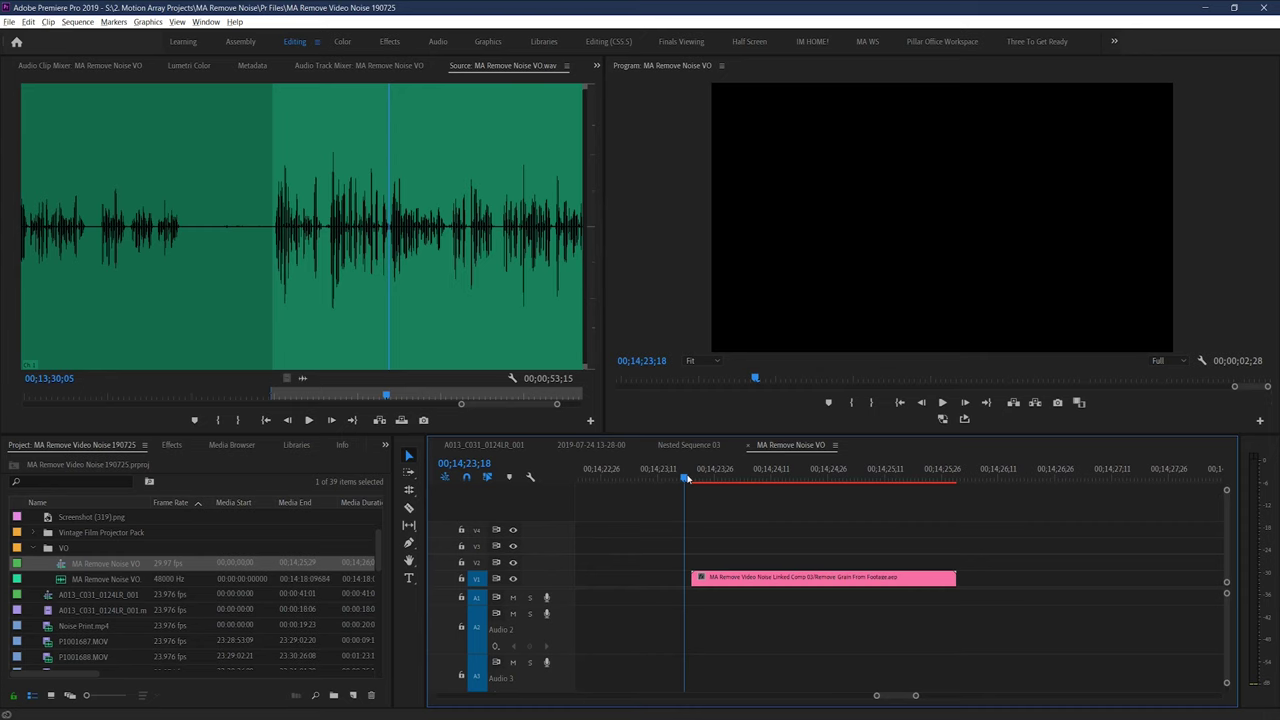
drag(686, 478, 690, 478)
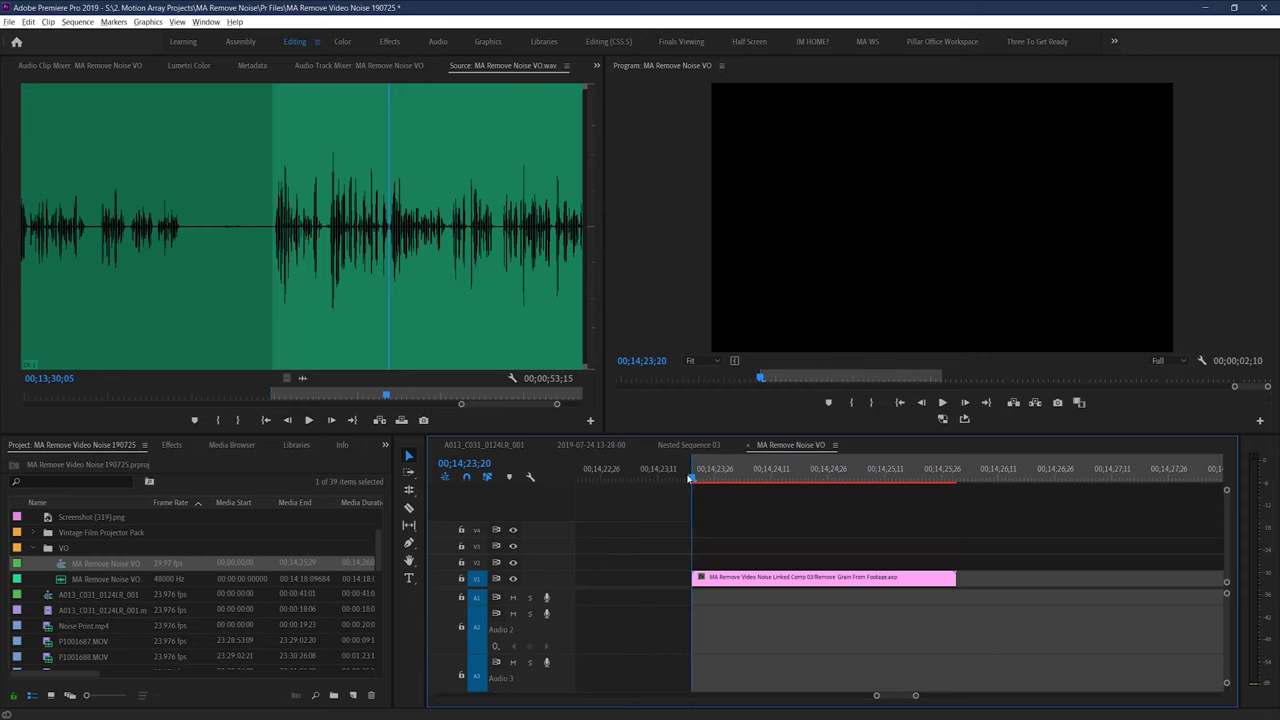
key(Down)
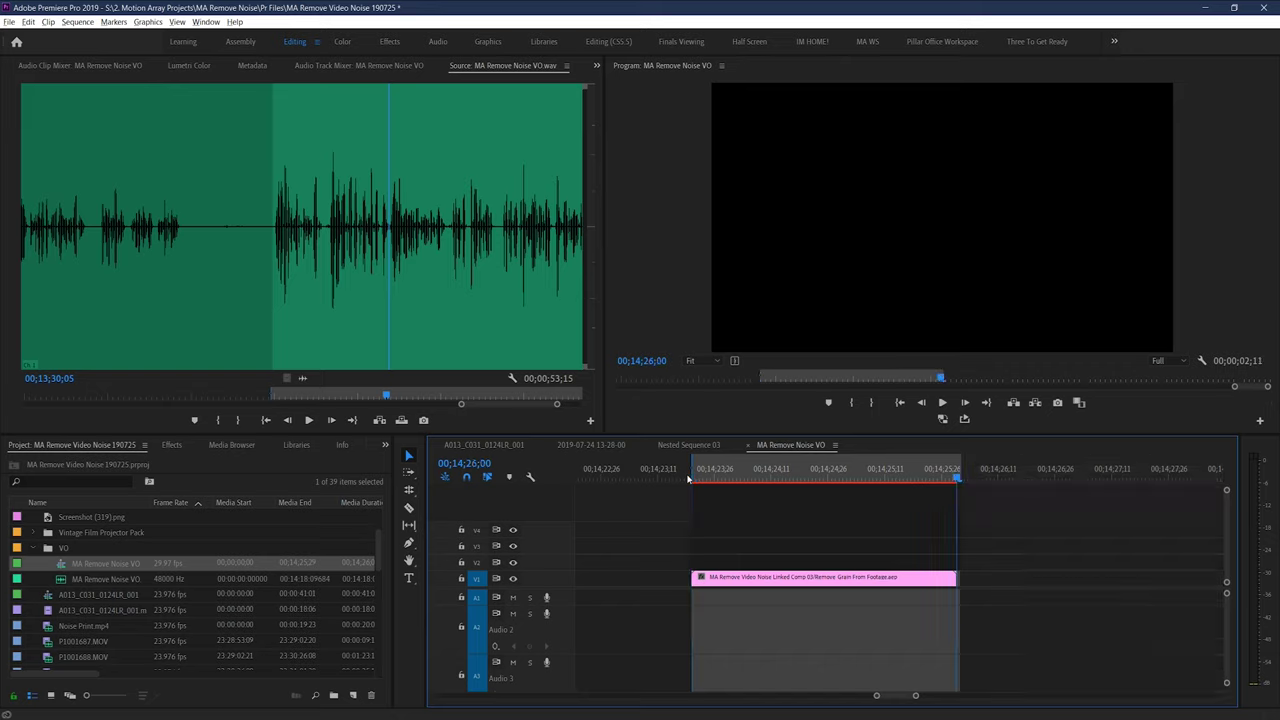
key(Up)
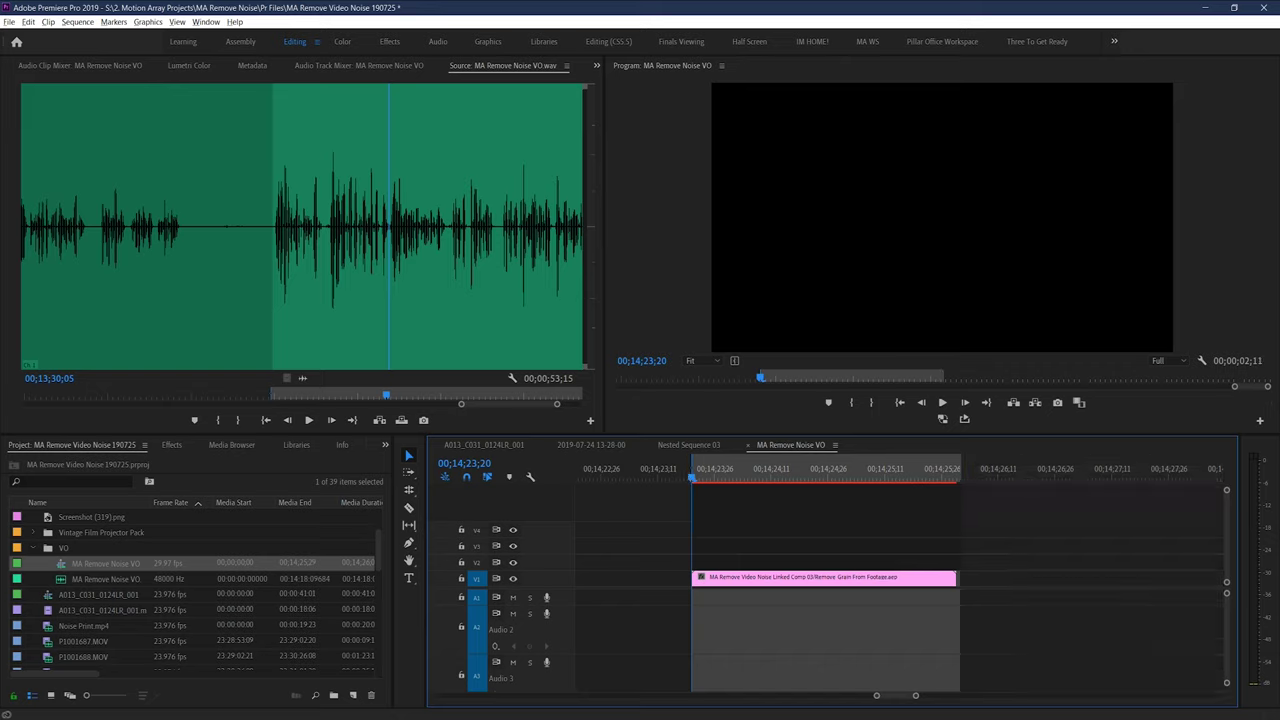
click(77, 22)
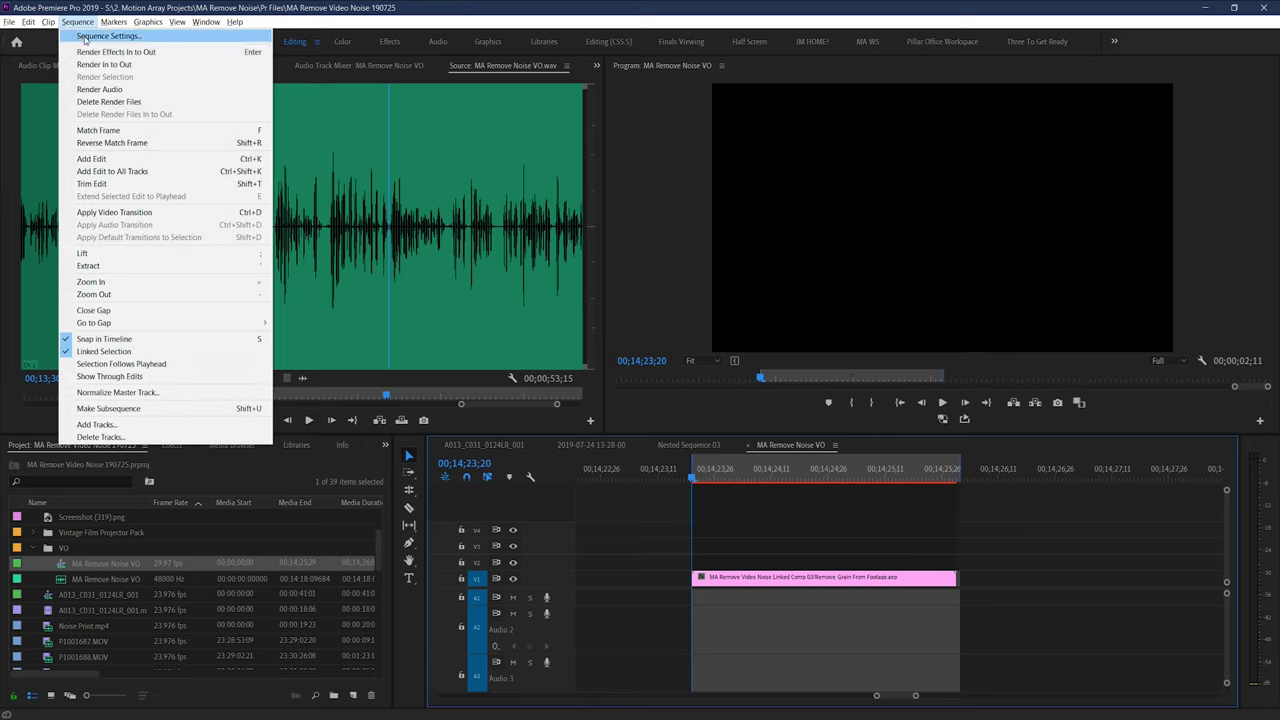
click(103, 64)
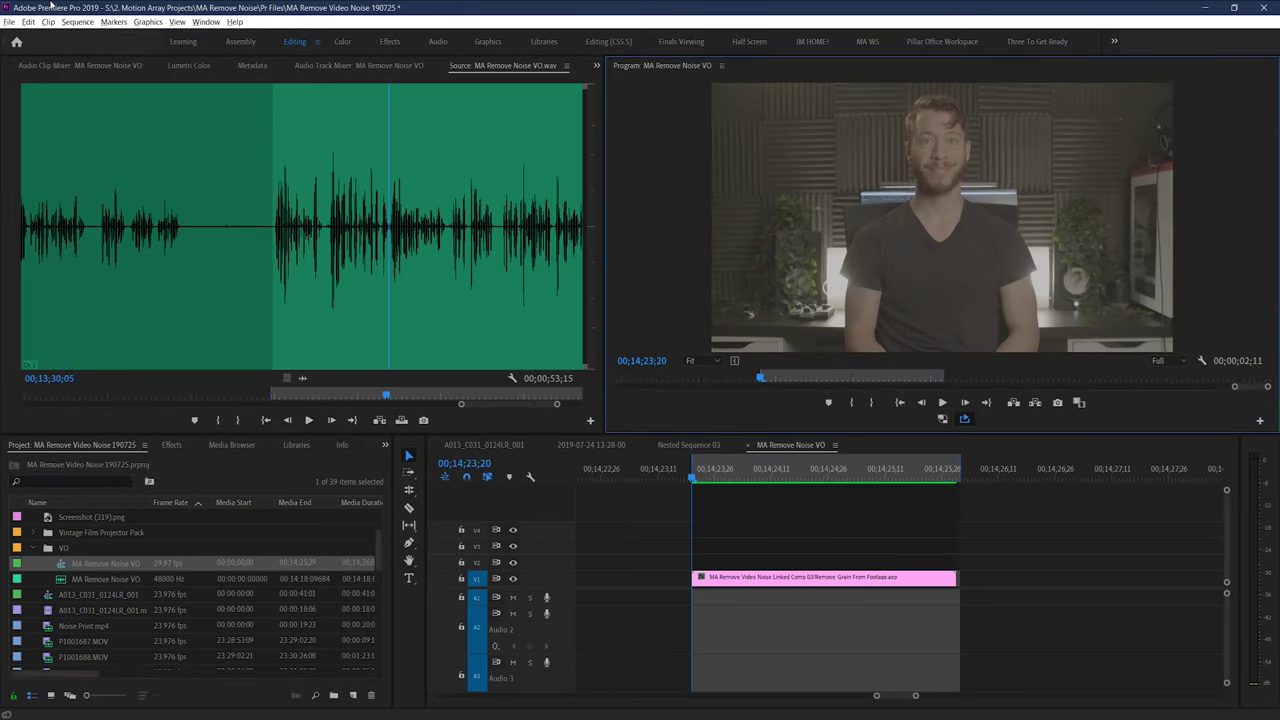
Step: Apply a custom Creative look to the linked comp clip in Lumetri Color
click(785, 587)
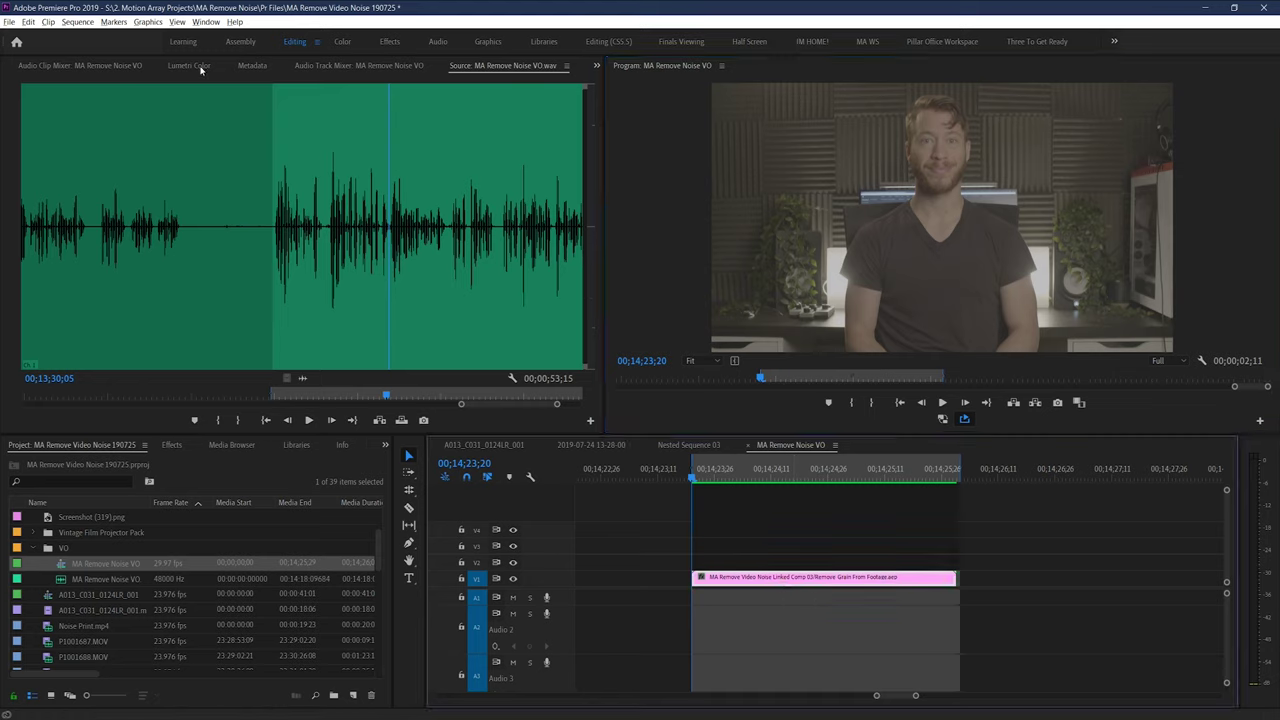
click(190, 65)
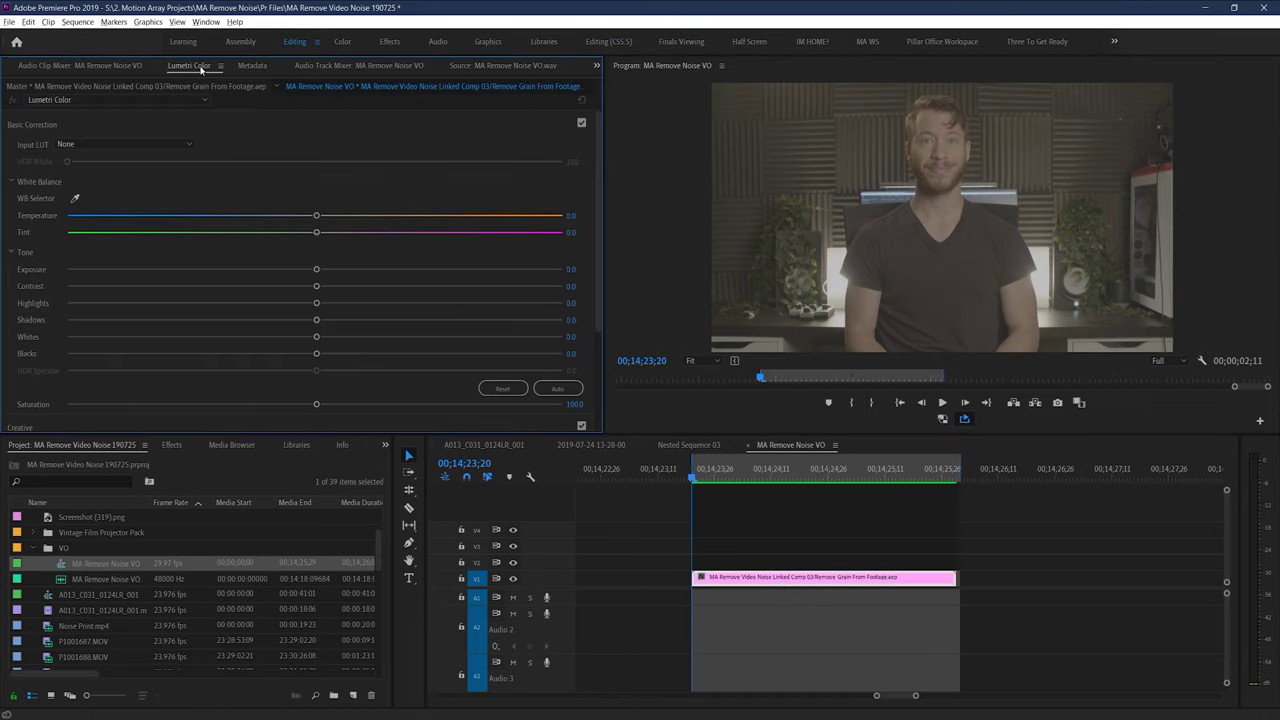
click(87, 124)
click(75, 151)
click(69, 172)
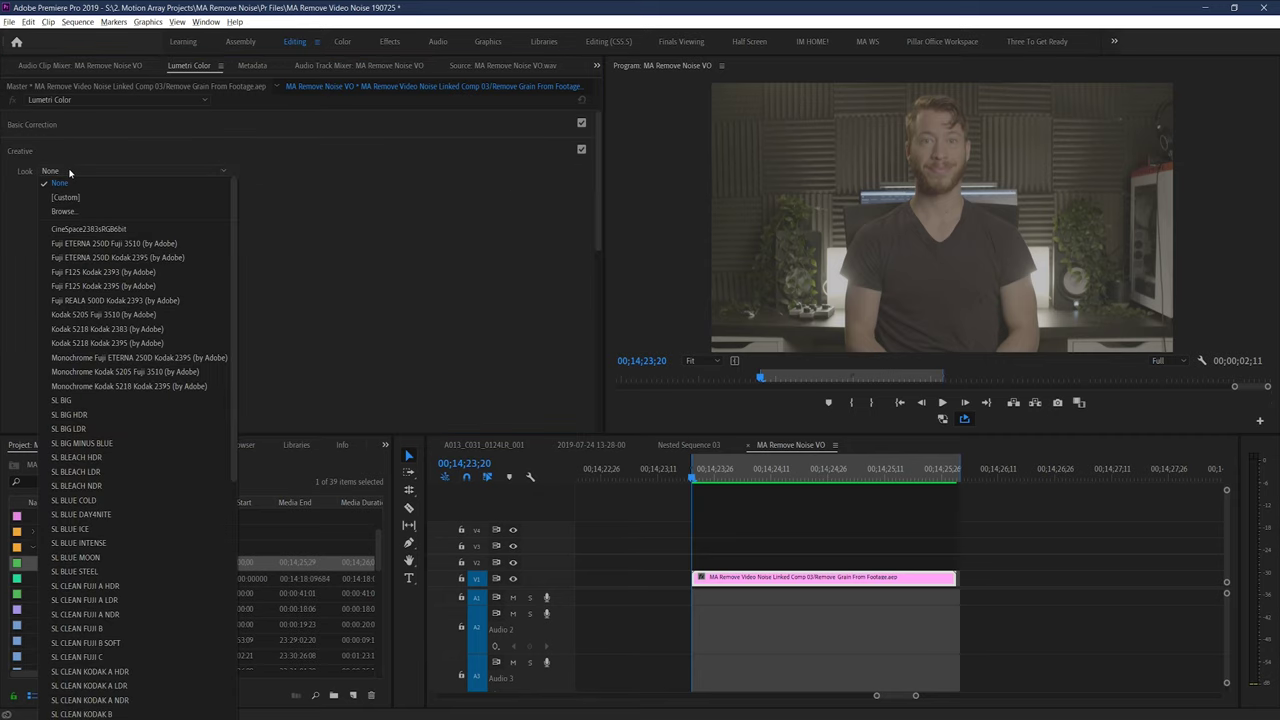
click(65, 197)
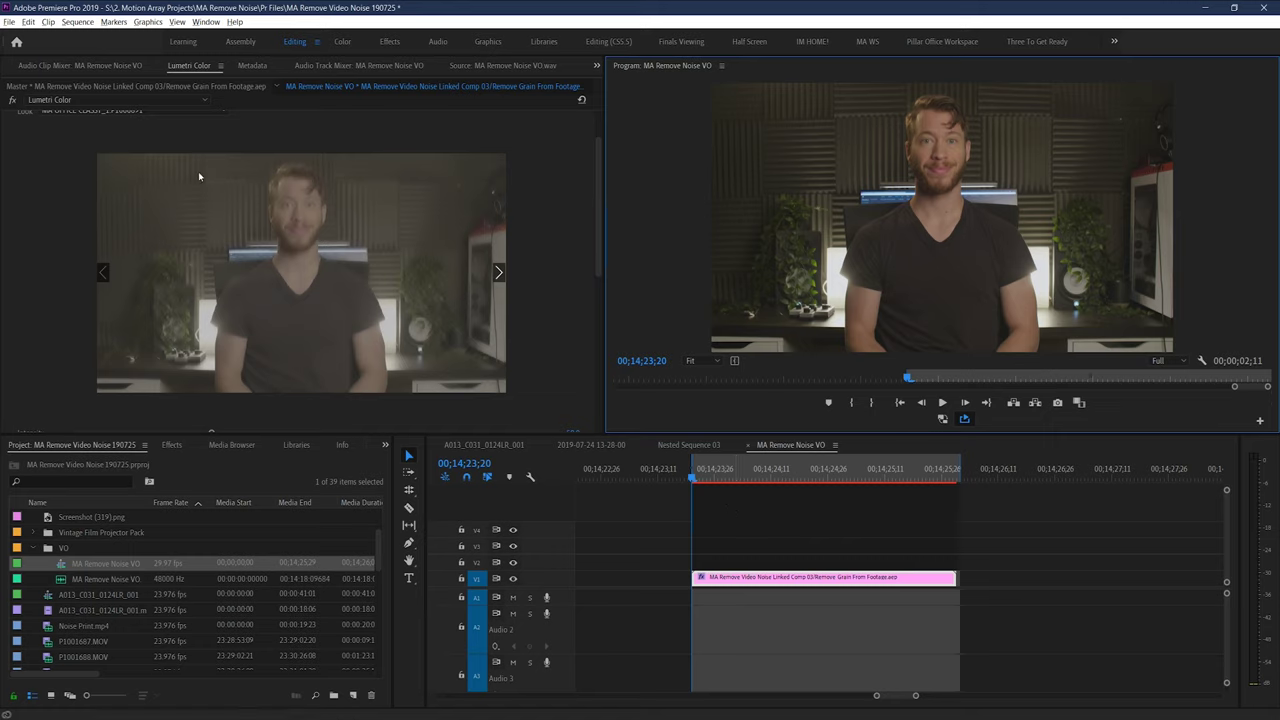
drag(600, 200, 599, 305)
Step: Crush the shadows by pulling the RGB curve's black point right and adding a midtone point
click(17, 366)
scroll(203, 390, down, 3)
drag(203, 390, 242, 362)
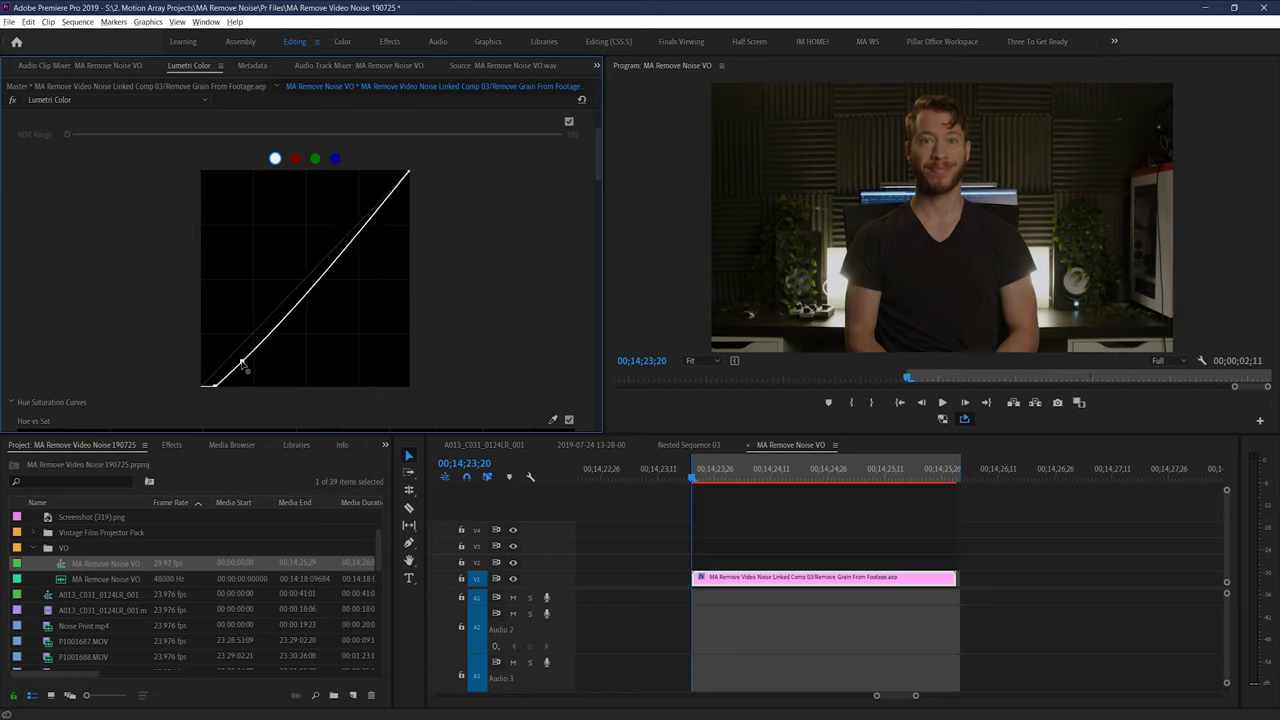
drag(329, 276, 326, 270)
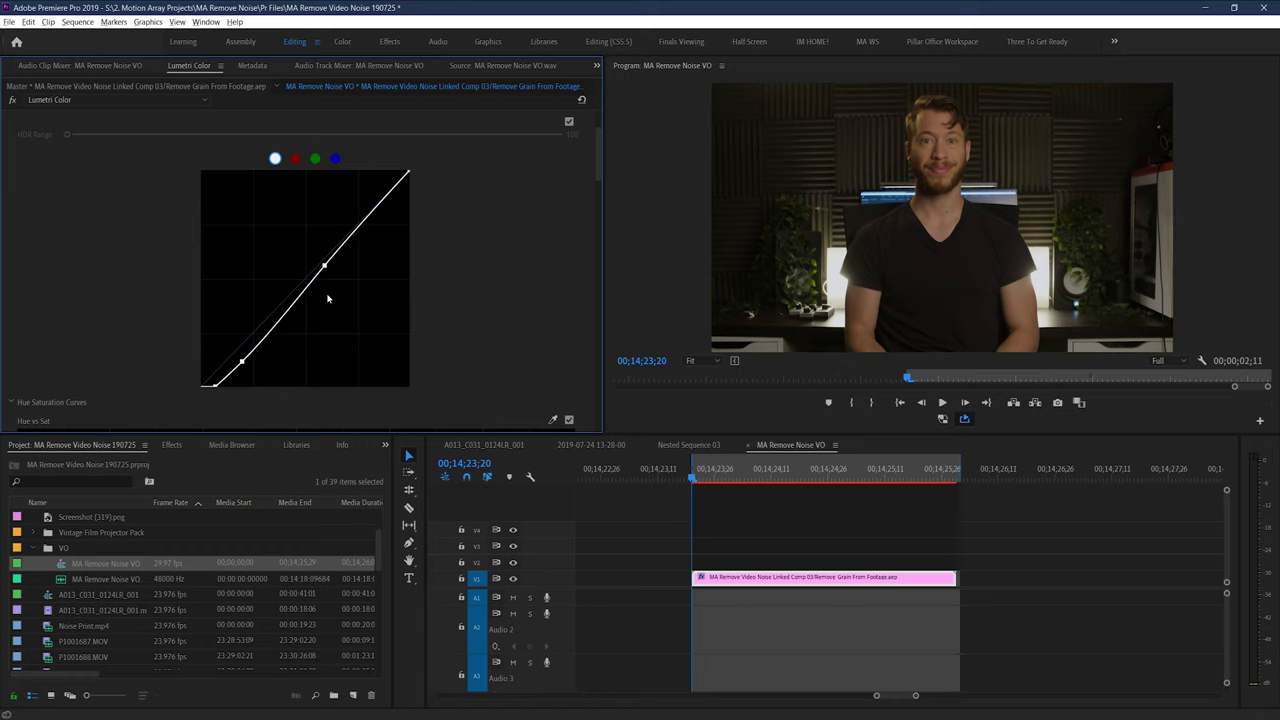
Step: Render the graded clip, then play the coffee-cup sequence from its start
click(78, 22)
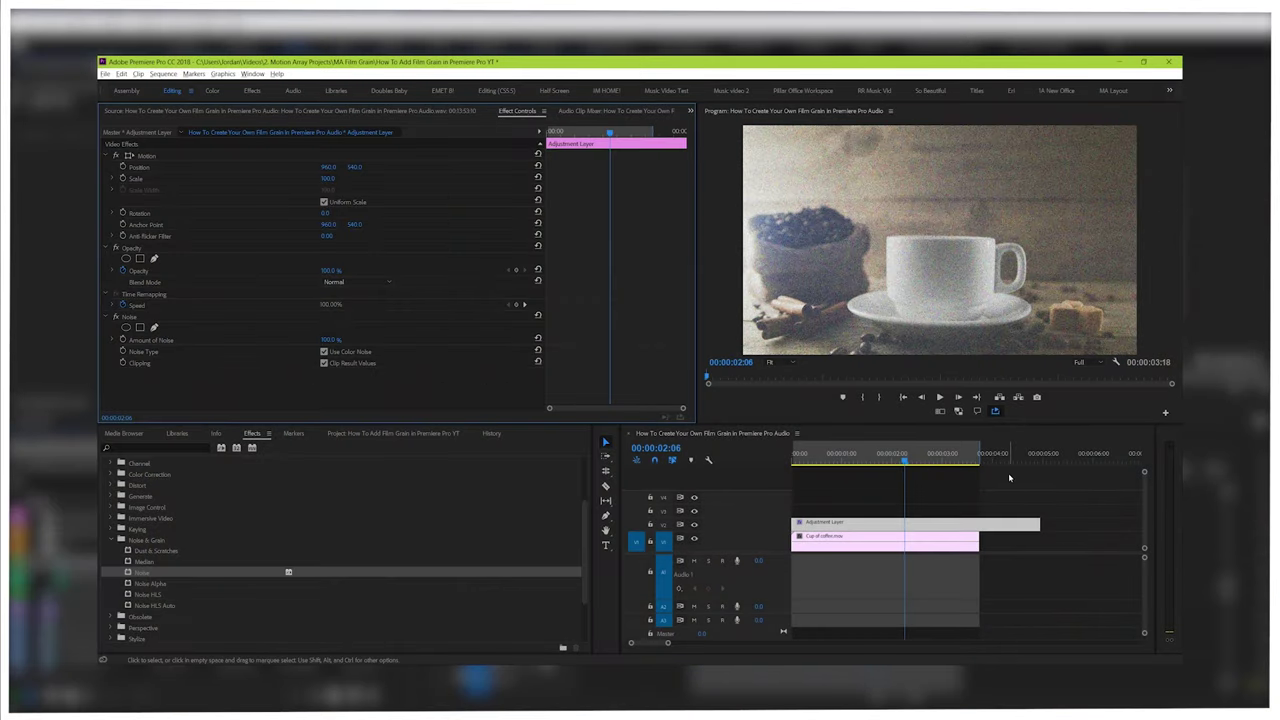
click(1085, 489)
key(Home)
key(space)
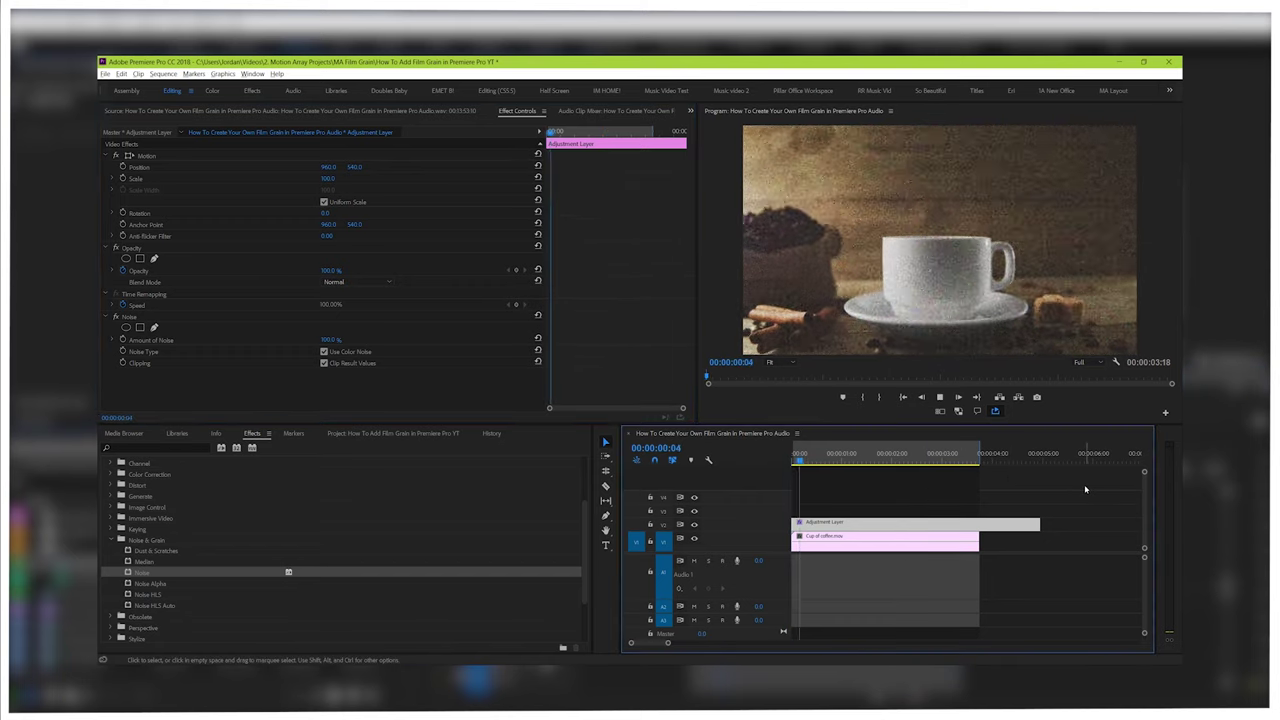